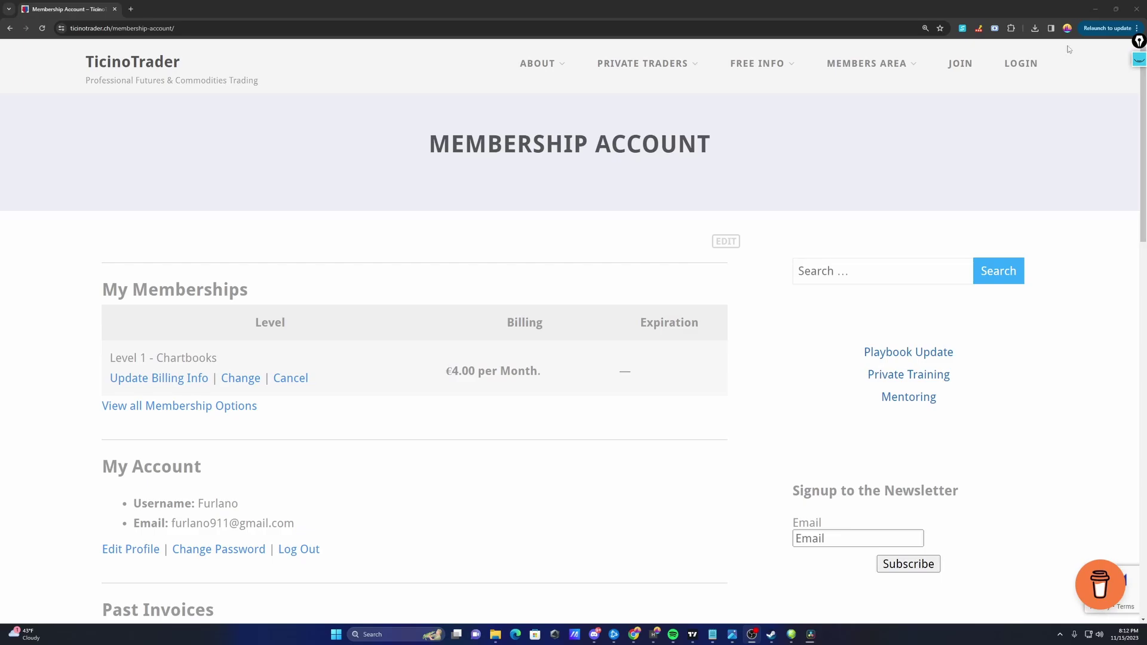
- Hide the browser, then return to the TicinoTrader account page with its Level 1–3 and Playbook links
left_click(1091, 10)
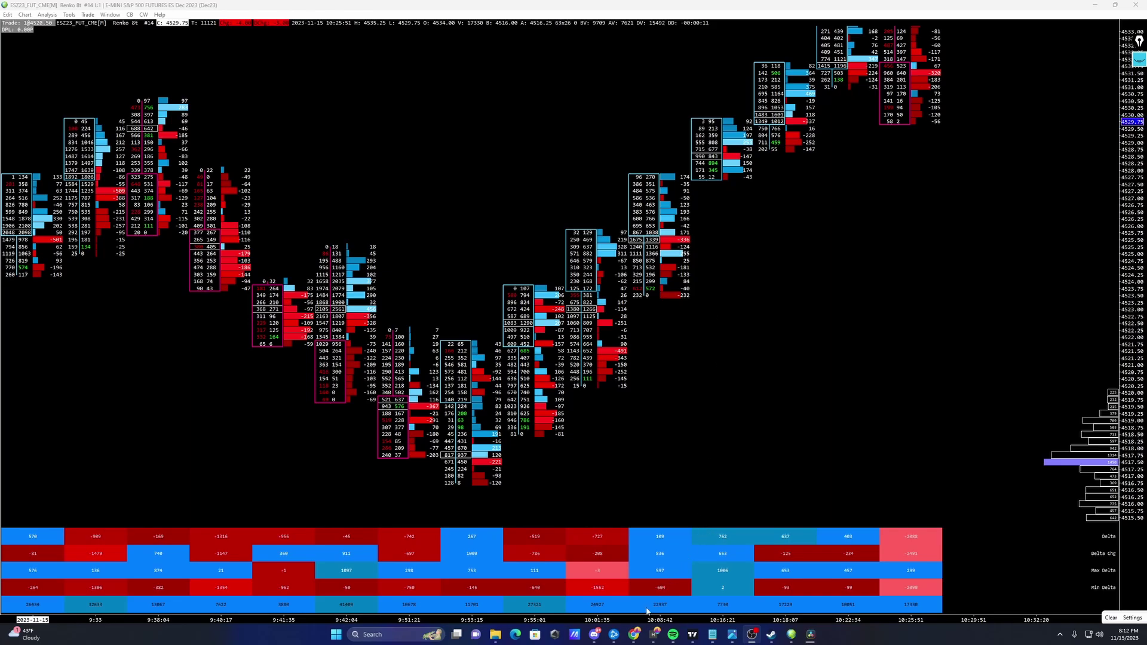
mouse_move(634, 635)
left_click(712, 590)
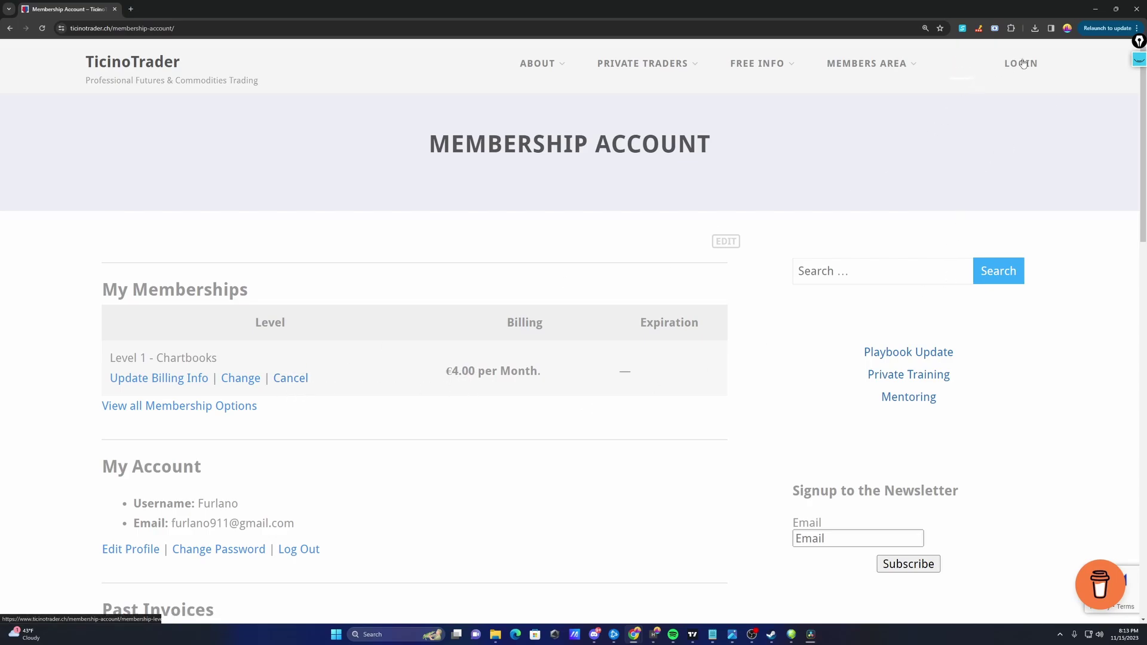
mouse_move(866, 63)
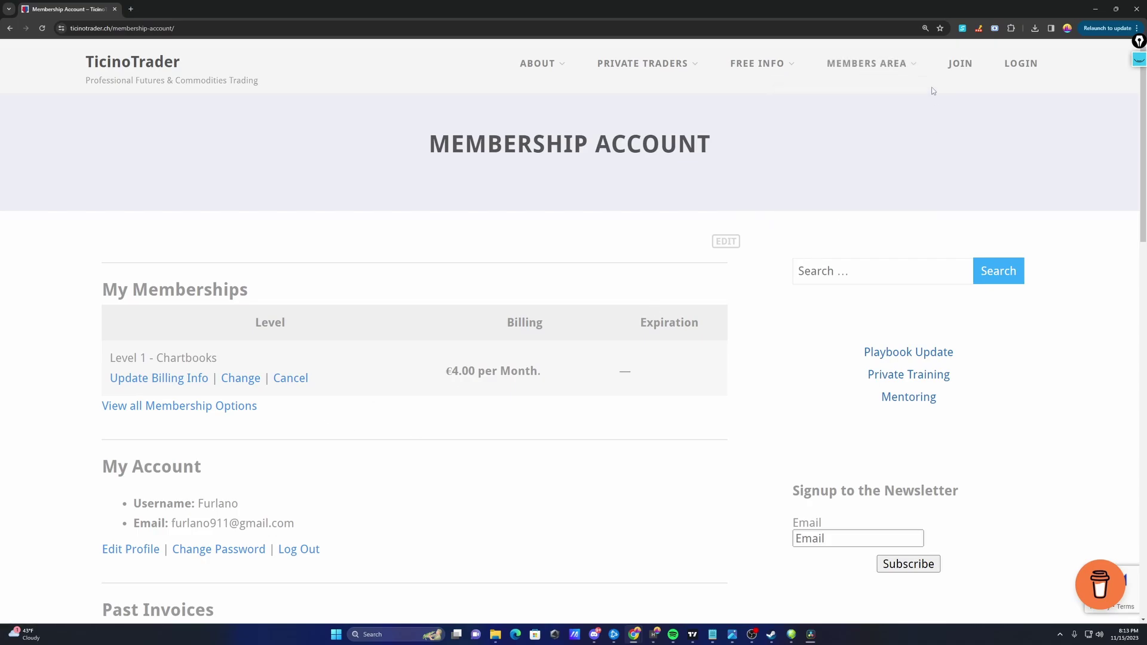
mouse_move(850, 97)
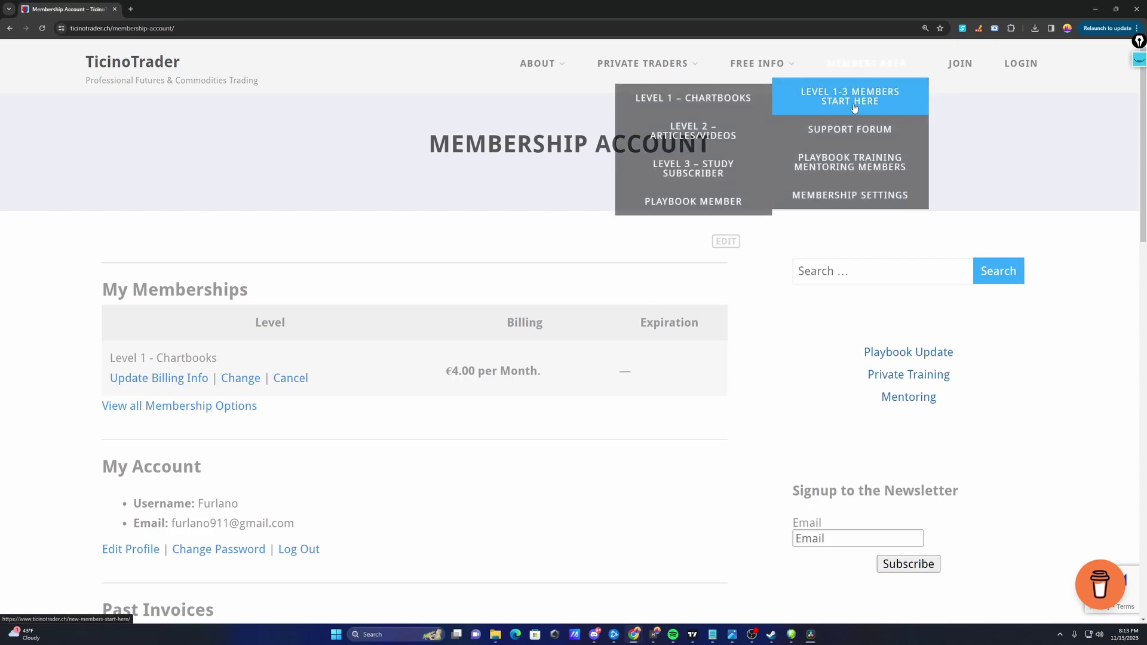
- Open the Level 1 – Chartbooks category and move to page 2
left_click(693, 99)
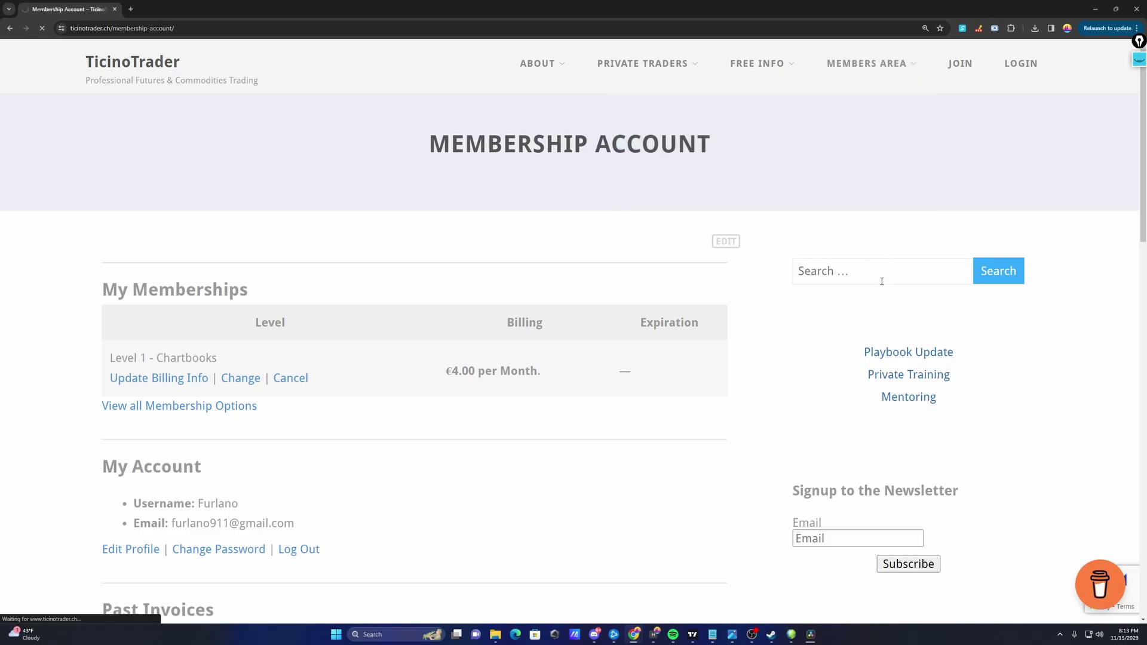
scroll(626, 482, "down", 1)
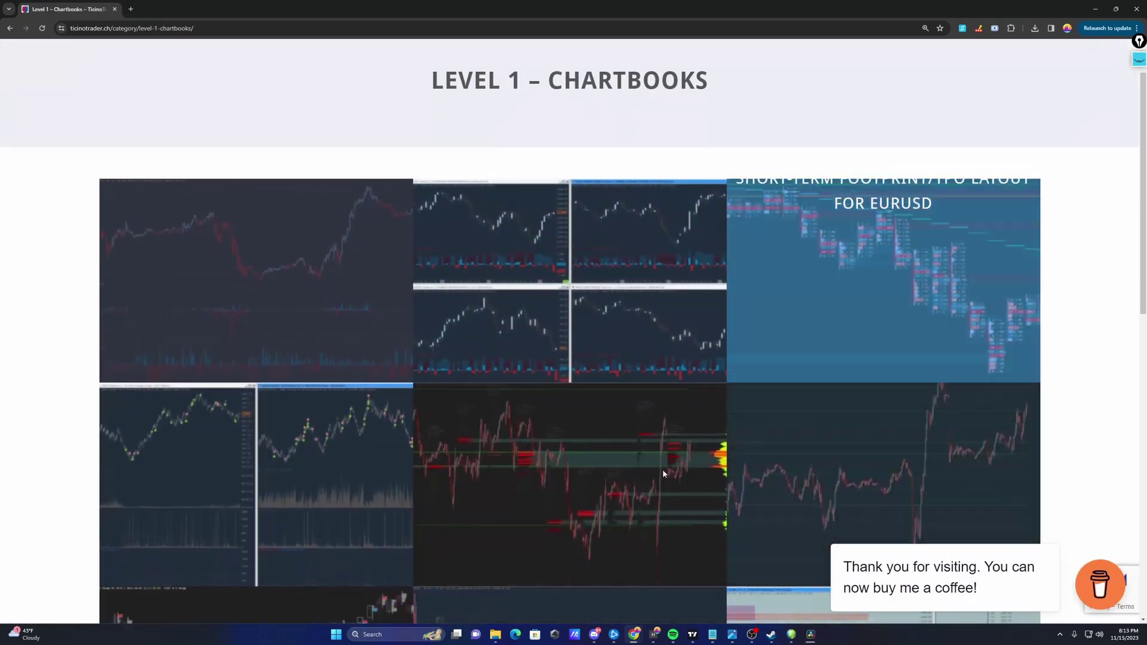
scroll(658, 419, "down", 2)
scroll(681, 418, "down", 1)
scroll(671, 396, "down", 3)
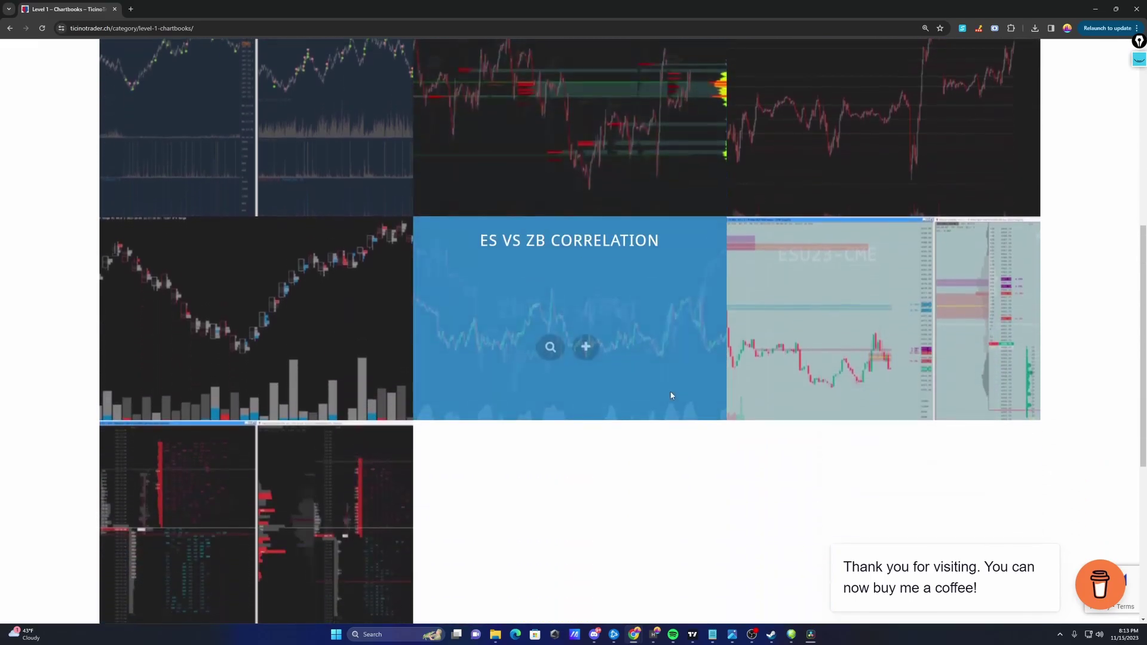
scroll(672, 395, "down", 2)
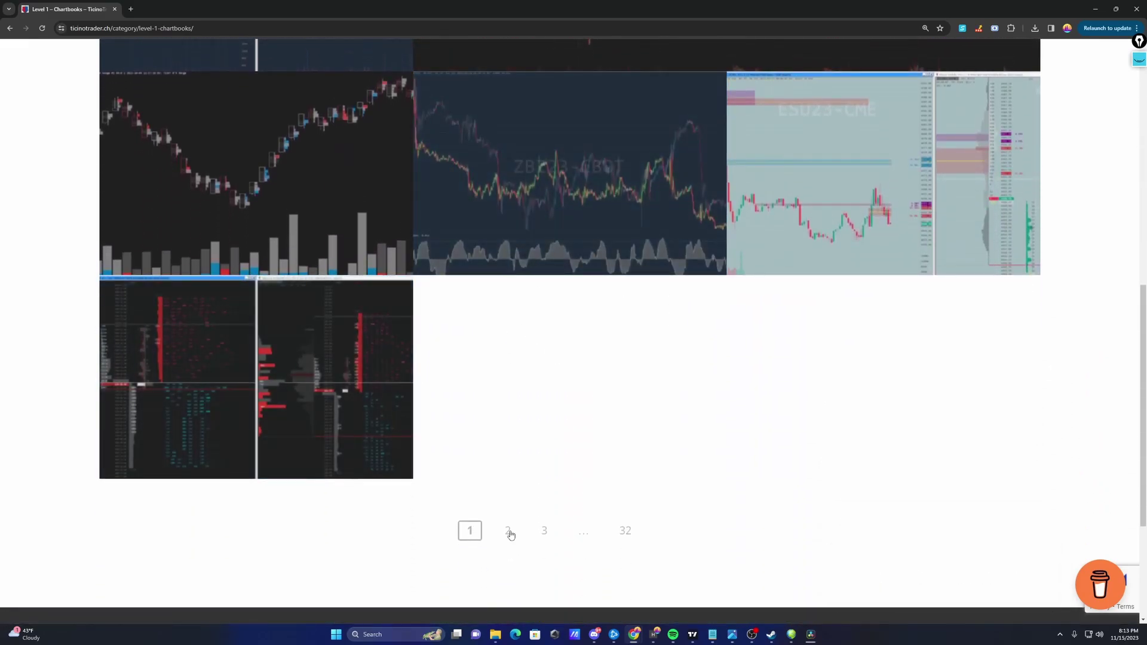
left_click(509, 531)
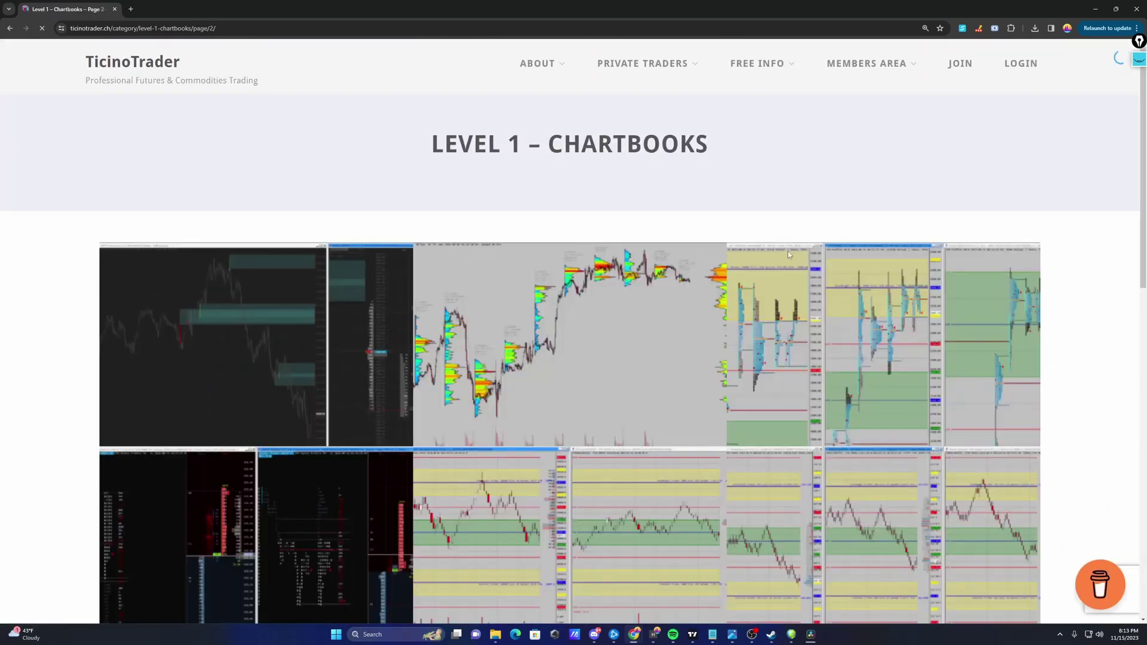
- Page through the chartbooks gallery to pages 3, 4 and 5
scroll(789, 291, "down", 2)
scroll(796, 291, "down", 8)
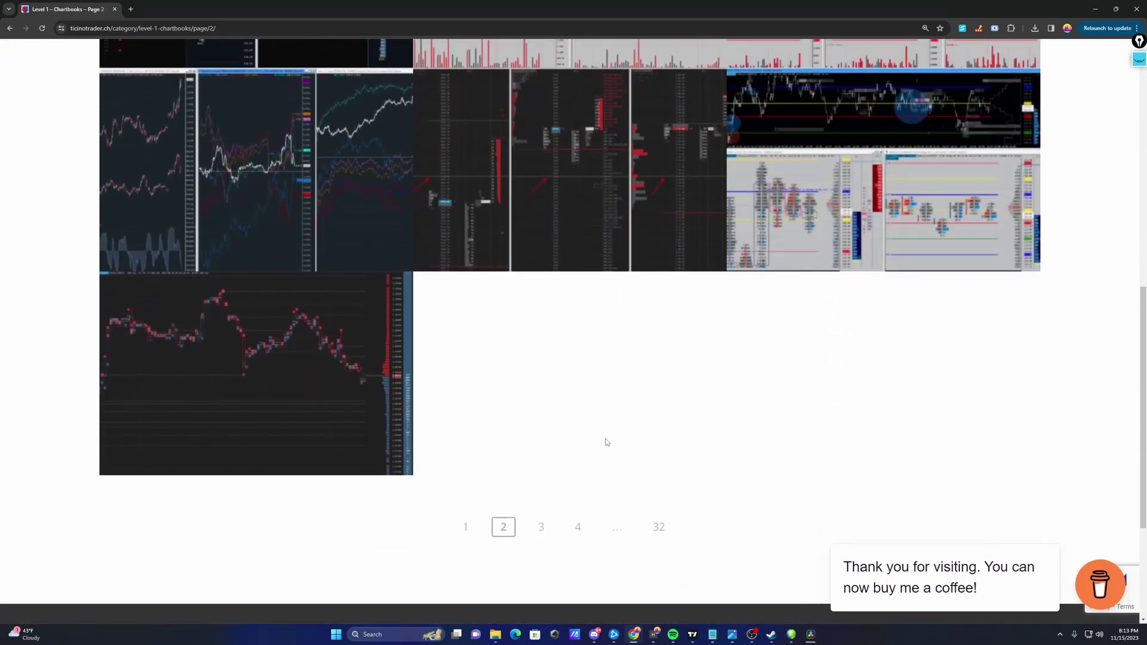
left_click(542, 524)
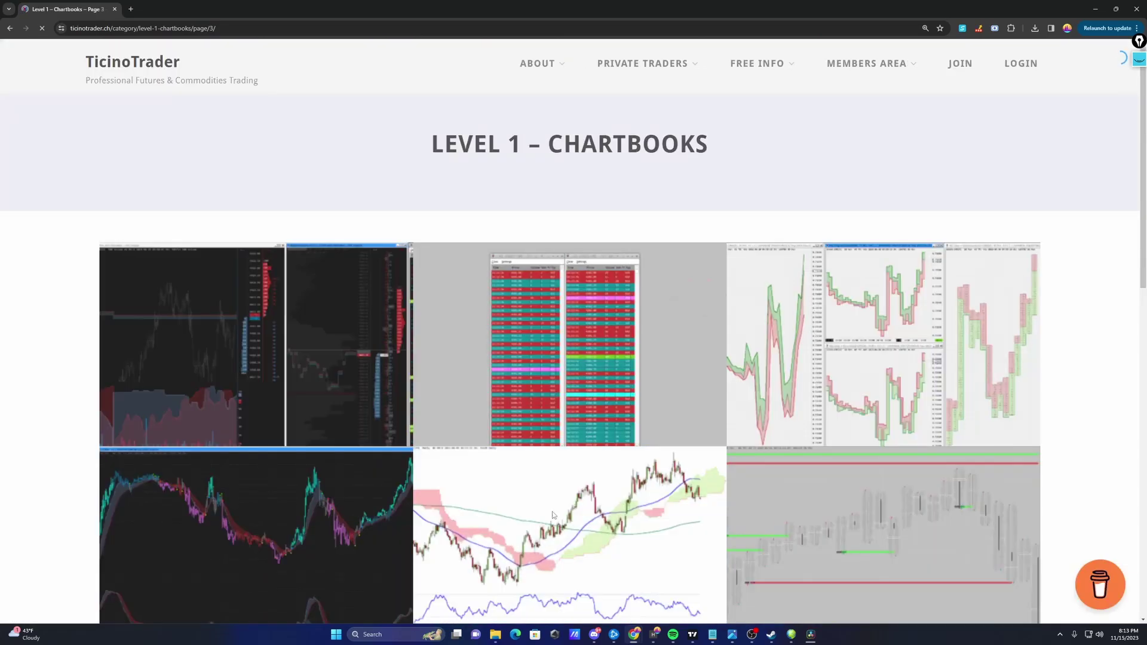
scroll(626, 471, "down", 3)
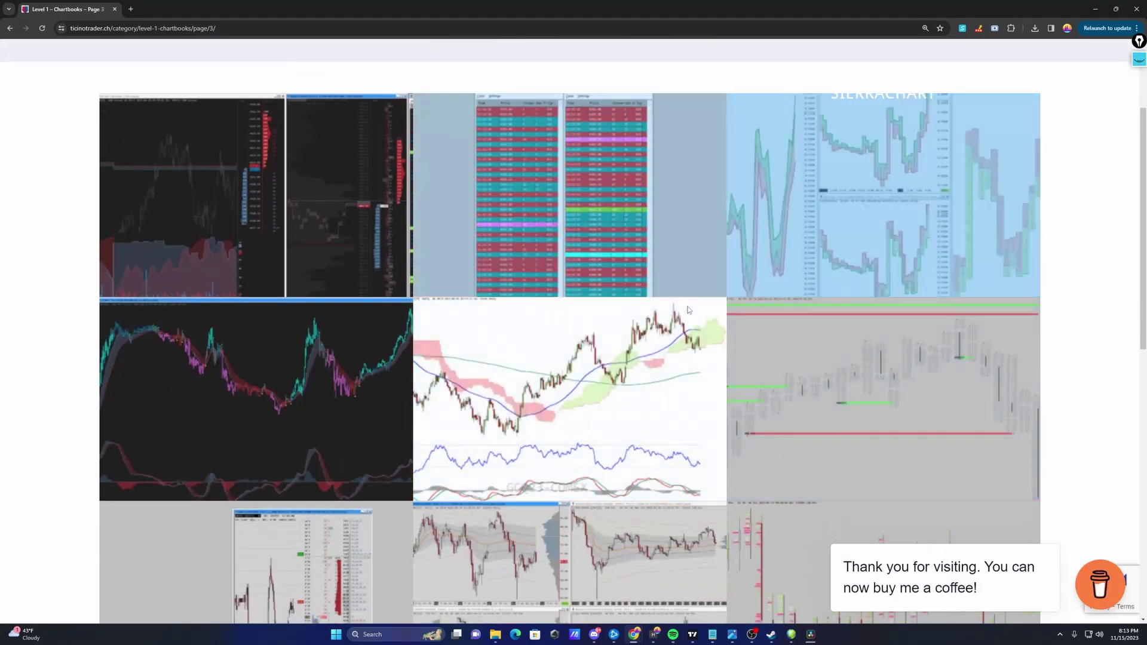
scroll(812, 353, "down", 3)
scroll(545, 533, "down", 5)
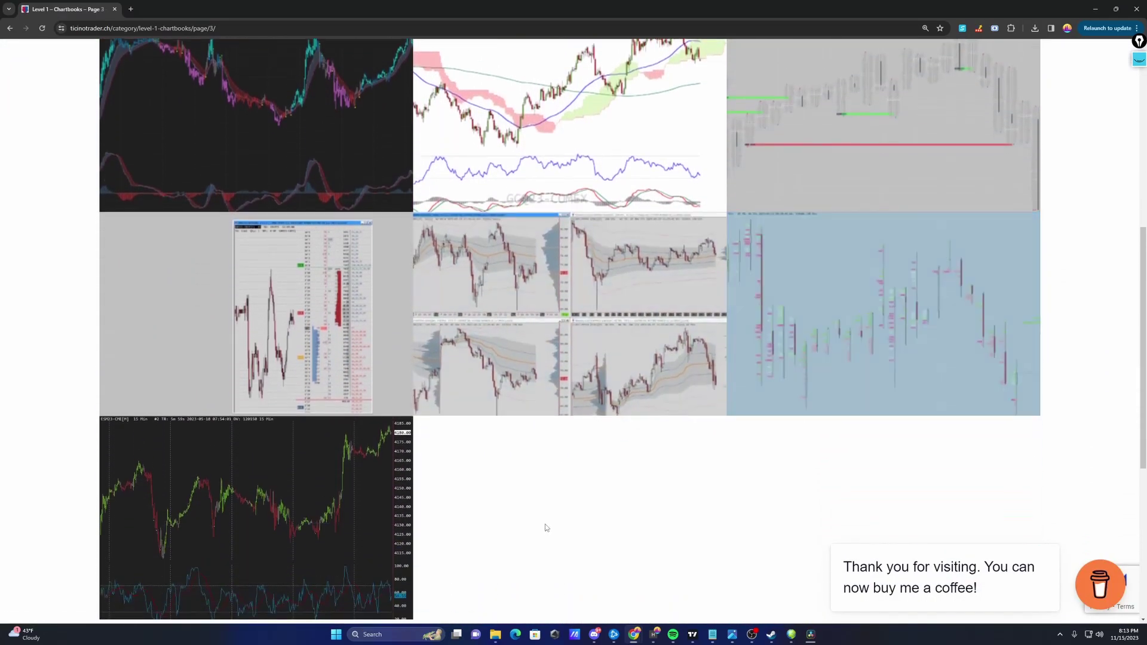
left_click(560, 601)
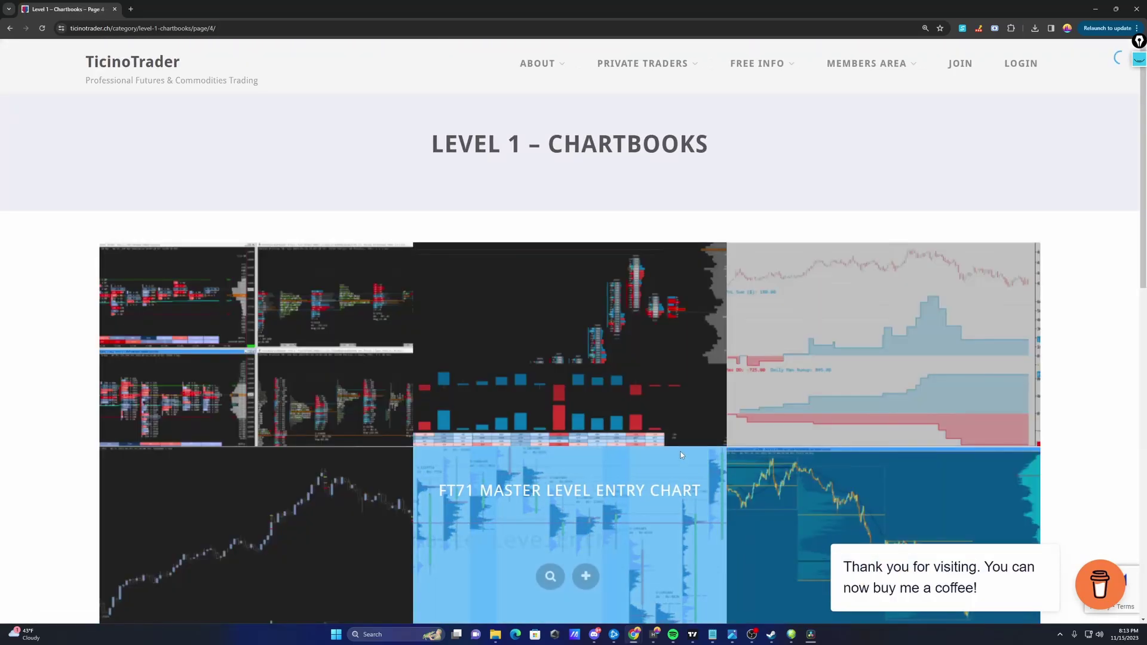
scroll(680, 451, "down", 3)
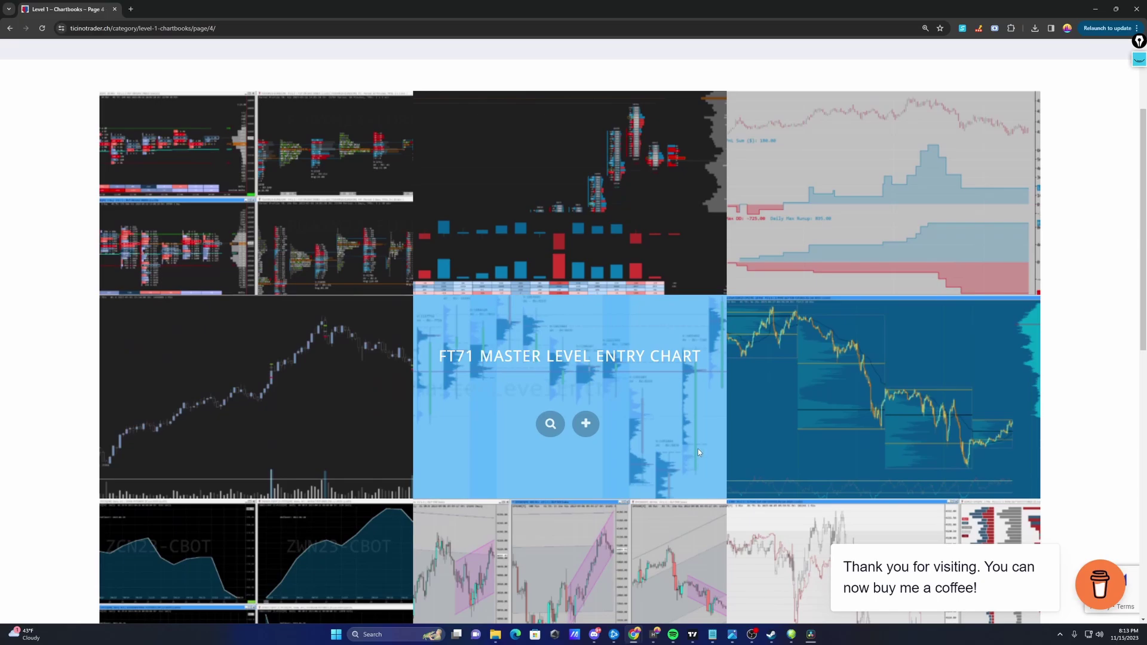
scroll(693, 445, "down", 6)
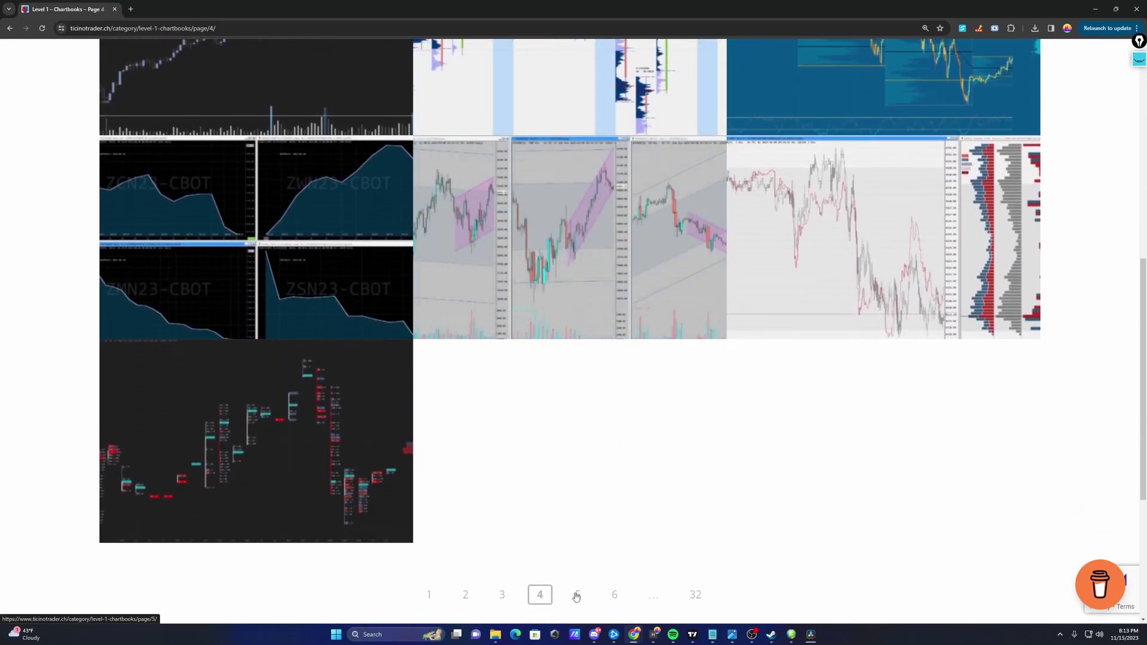
left_click(578, 594)
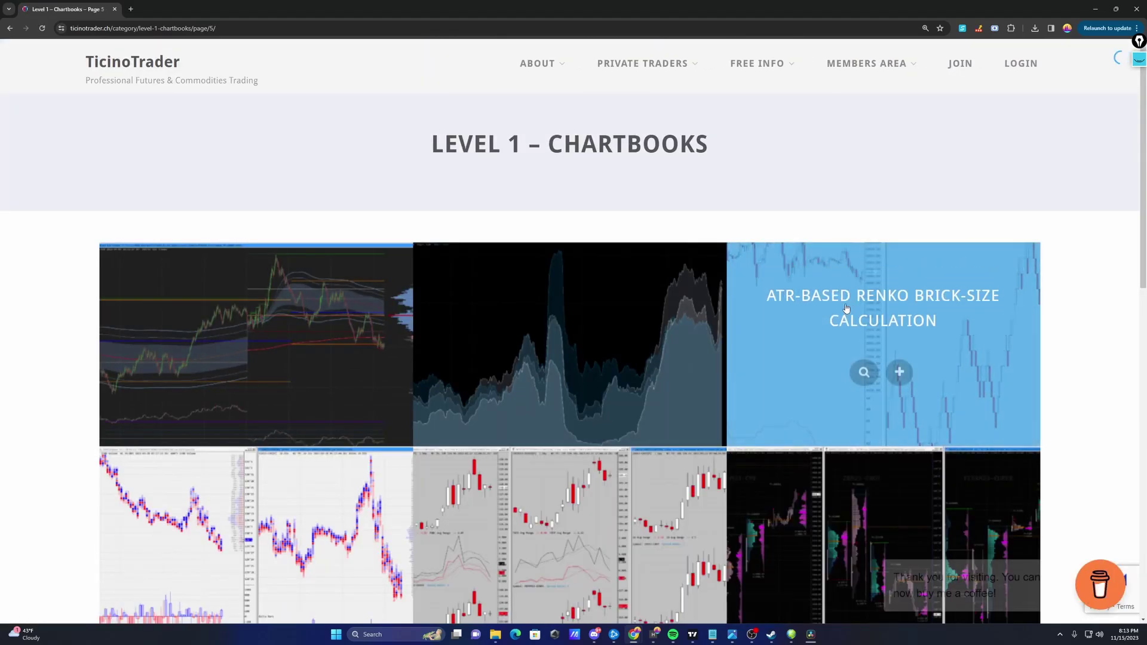
- Advance to pages 6 and 7 and browse to the Institutional ES Chartbook entry
scroll(777, 311, "down", 5)
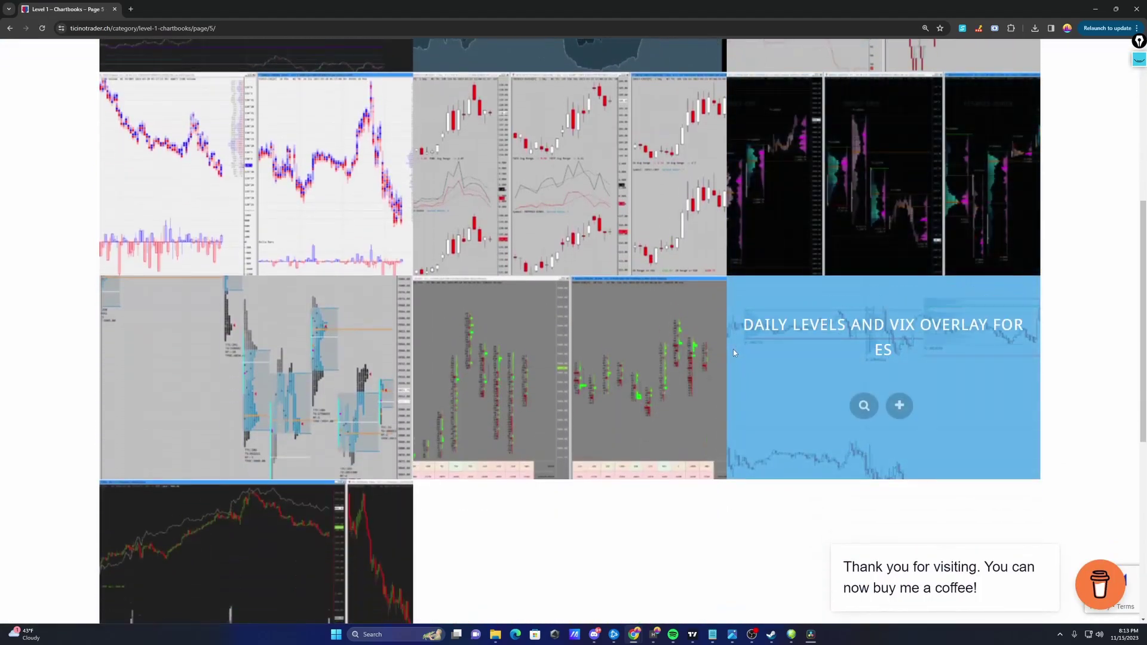
scroll(621, 448, "down", 3)
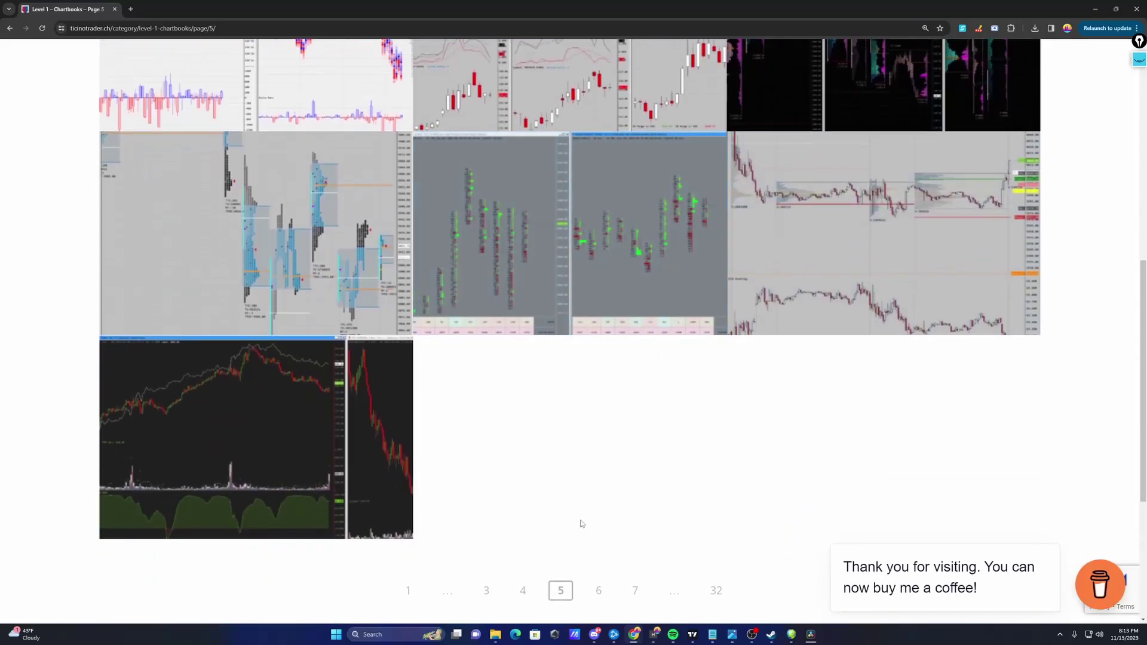
left_click(599, 590)
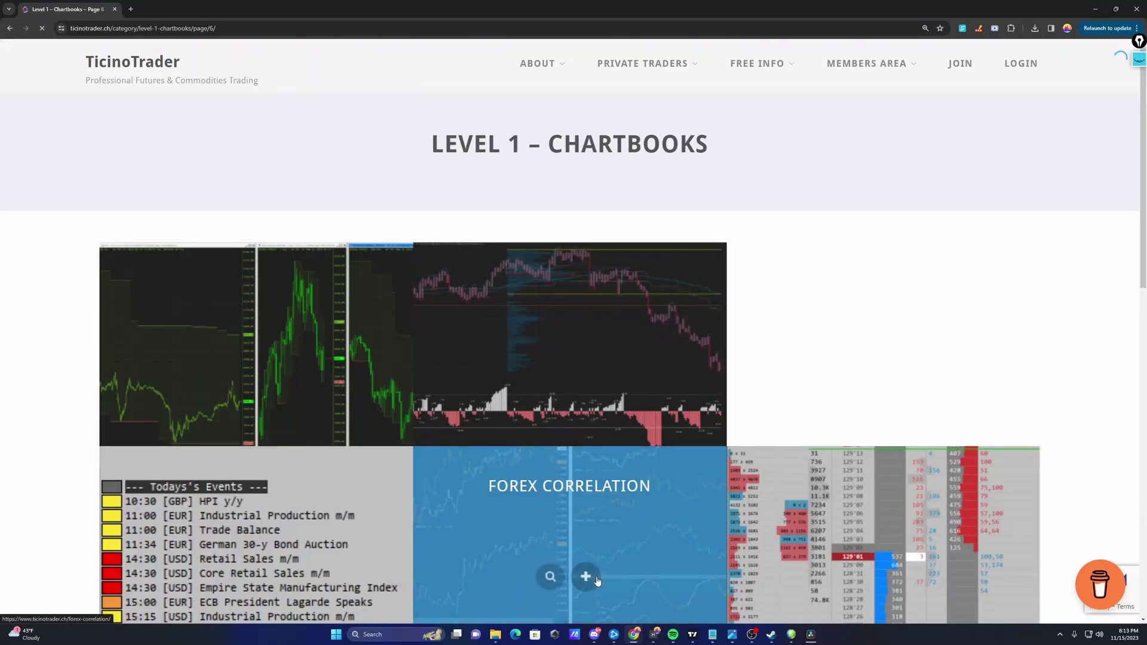
scroll(732, 508, "down", 2)
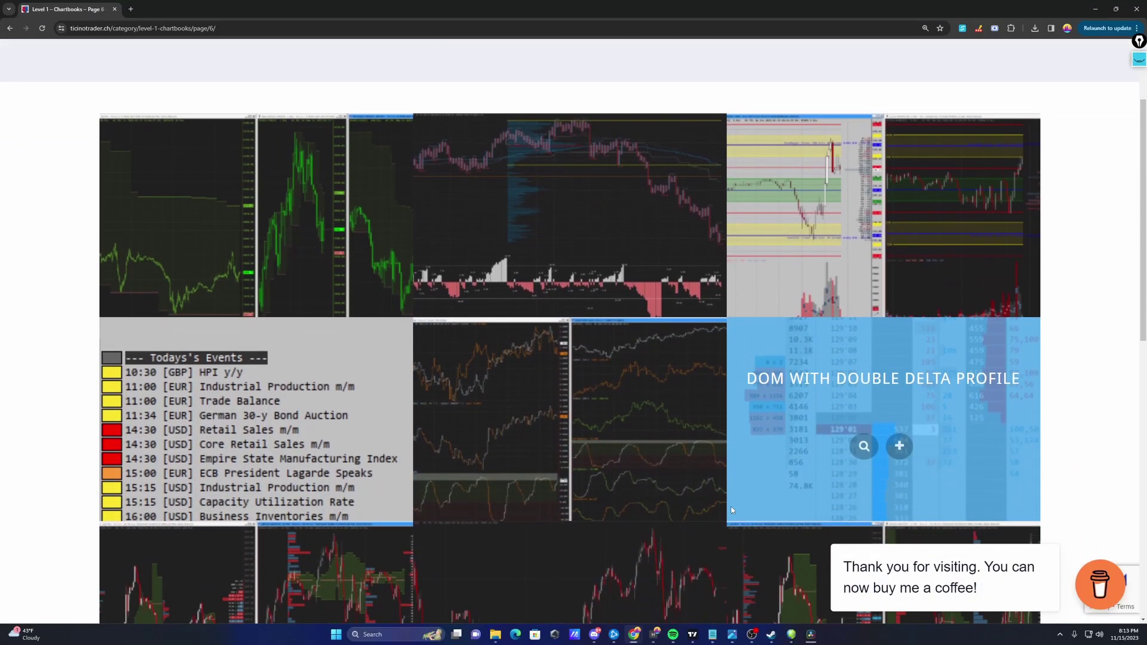
scroll(723, 505, "down", 3)
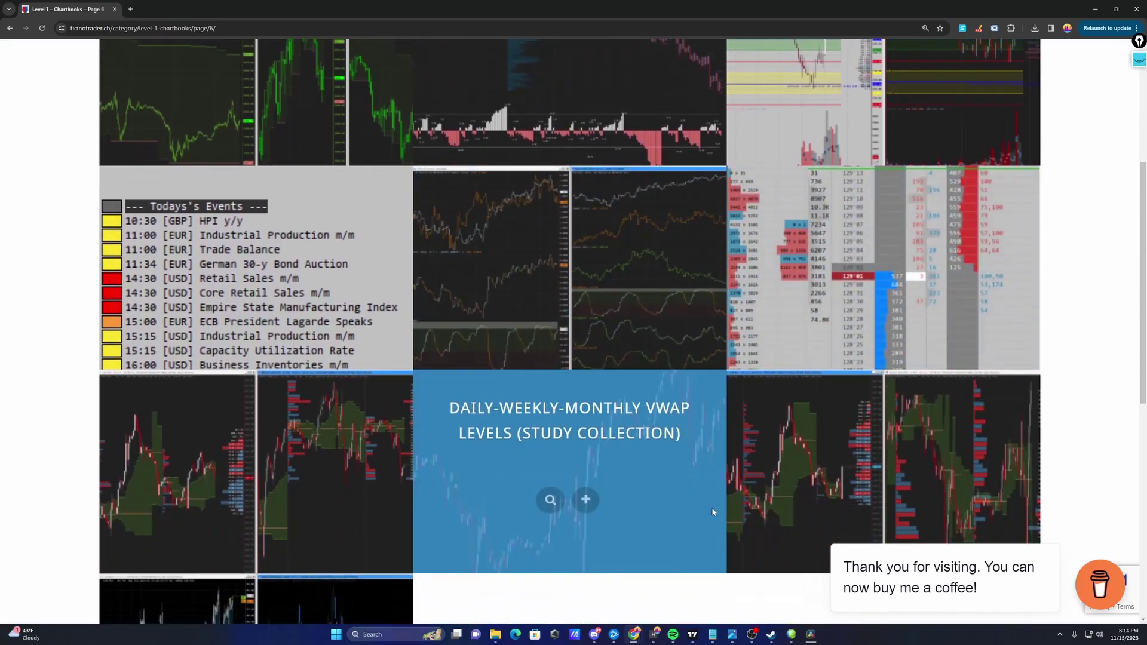
scroll(715, 490, "down", 2)
scroll(682, 499, "down", 2)
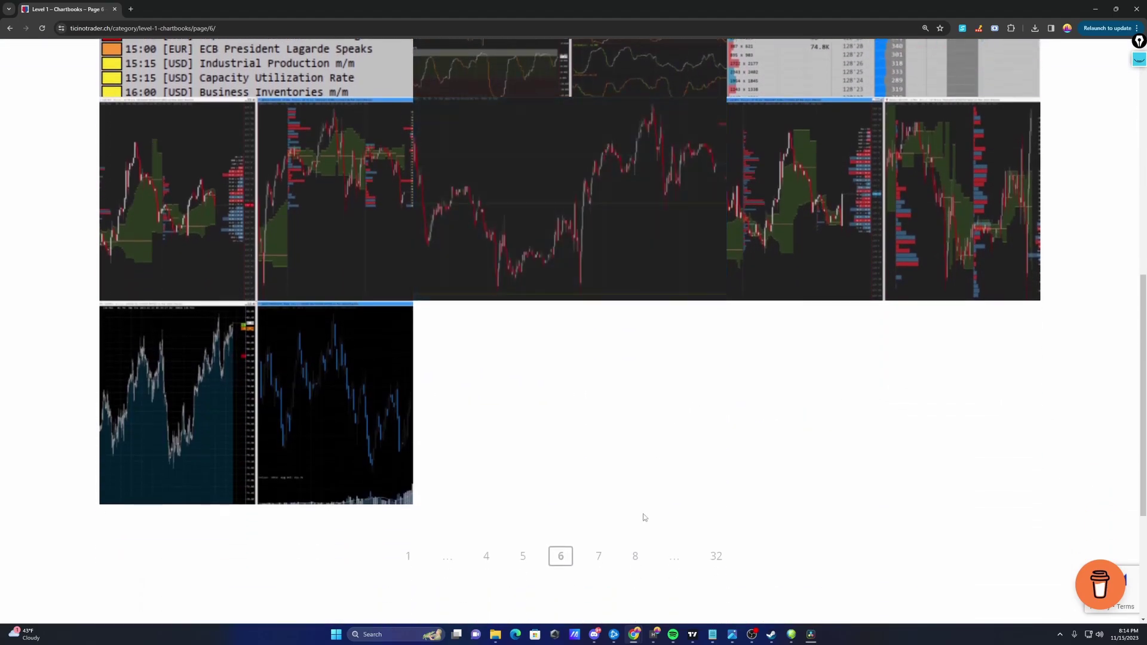
left_click(596, 559)
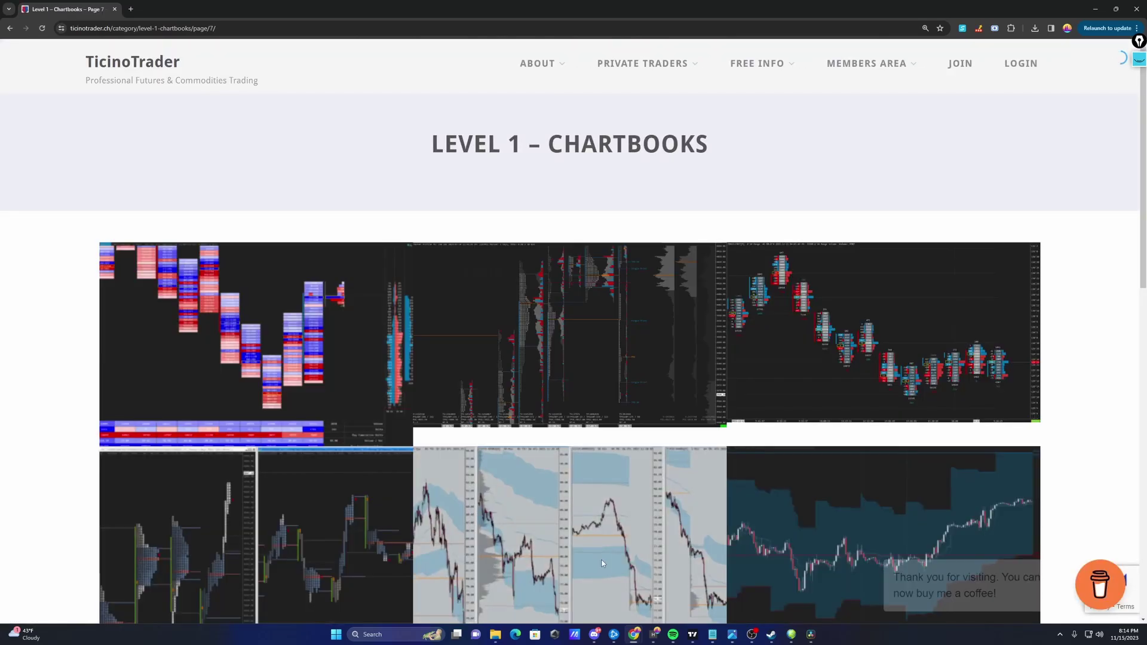
scroll(684, 496, "down", 1)
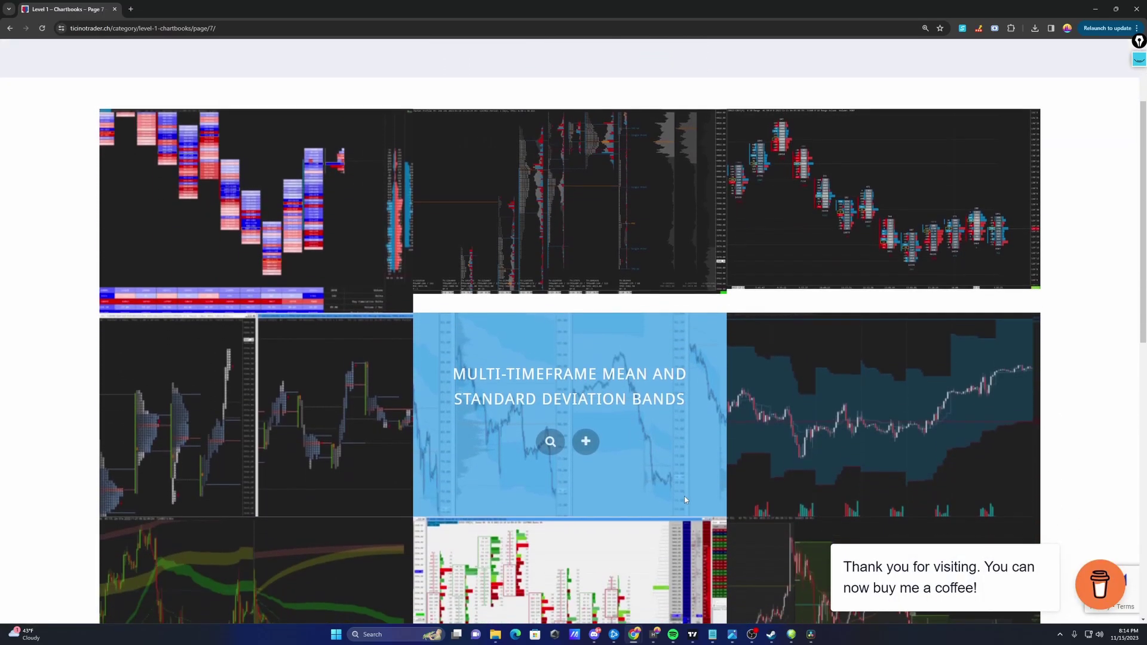
scroll(684, 496, "down", 2)
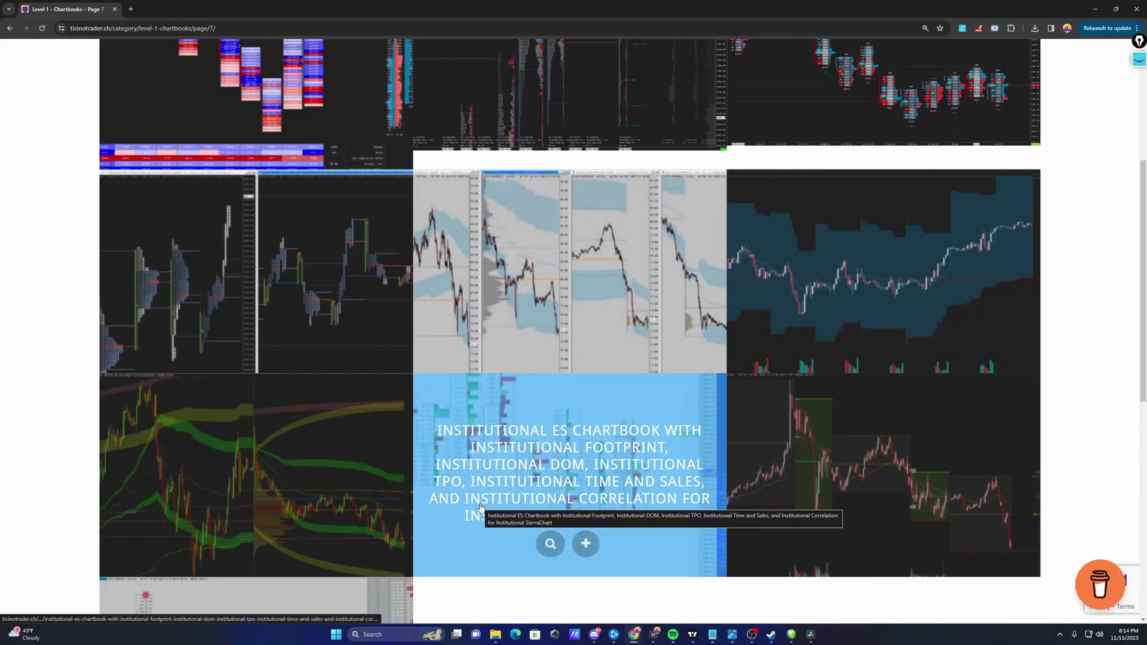
scroll(700, 451, "down", 3)
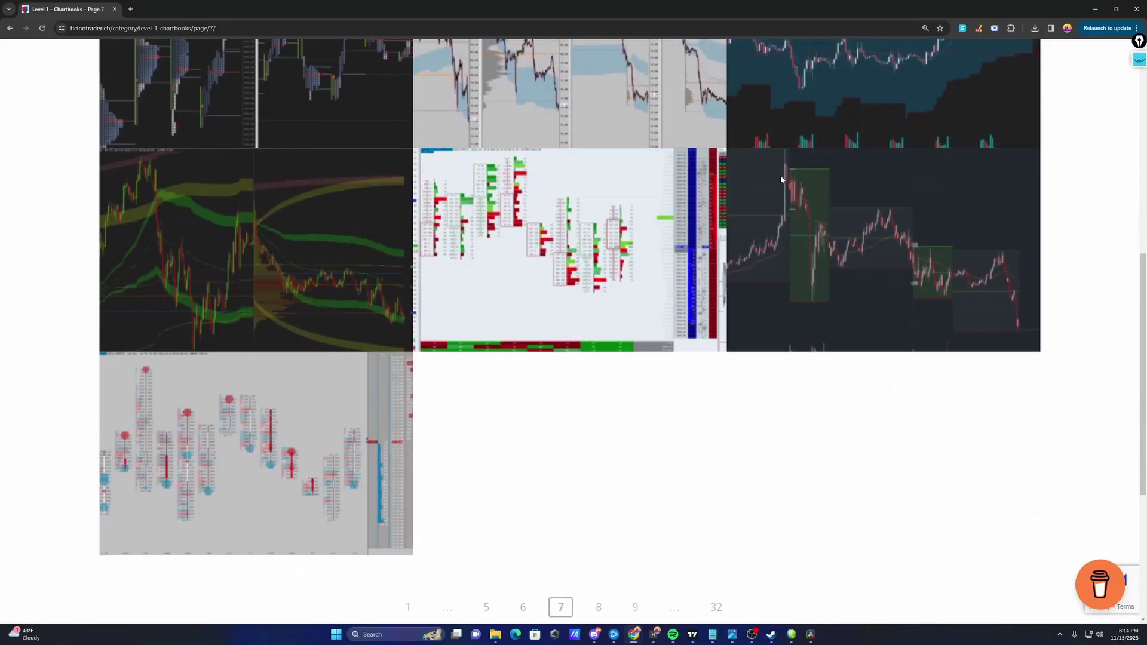
scroll(605, 474, "down", 2)
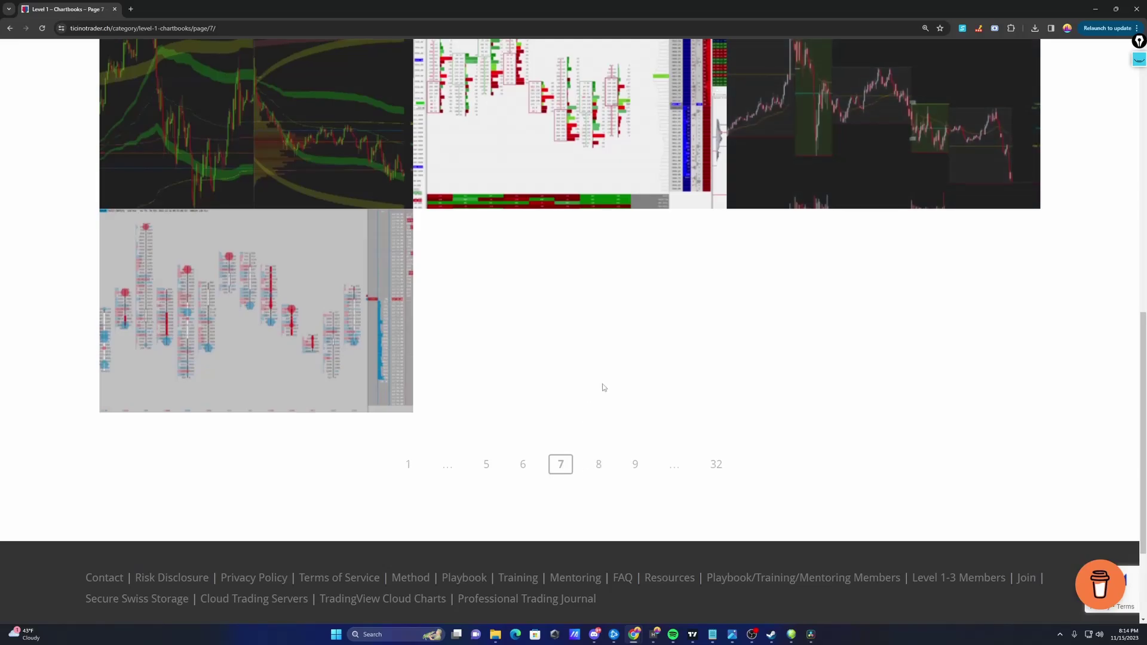
scroll(602, 386, "up", 2)
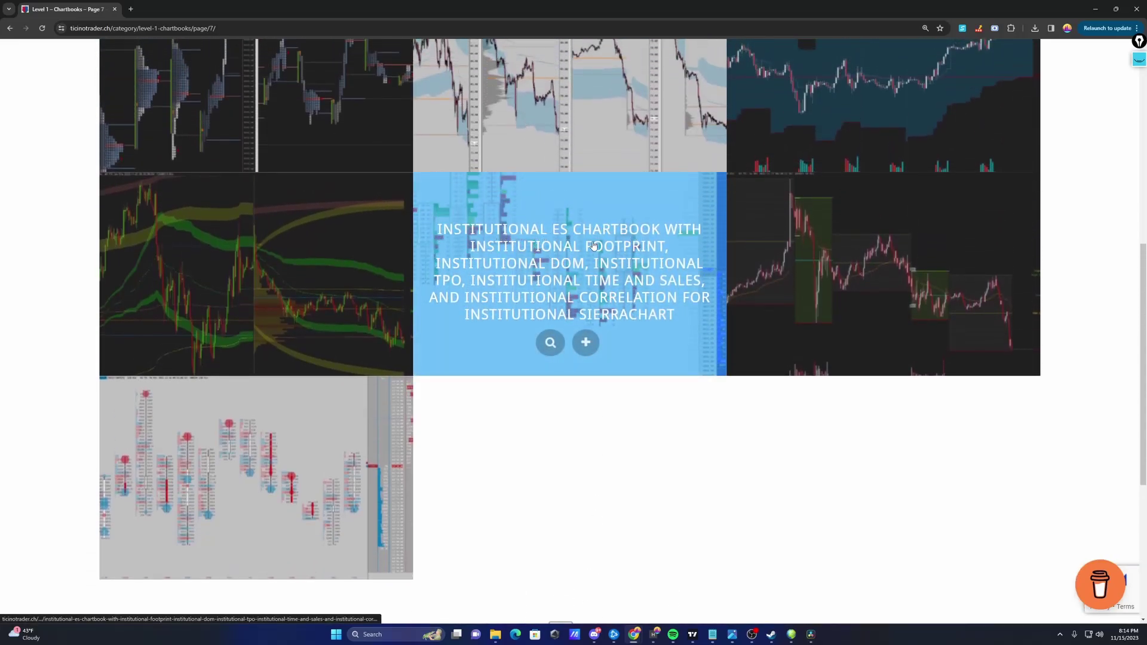
- Open the Institutional ES Chartbook article and scroll down to its chartbook link
left_click(585, 342)
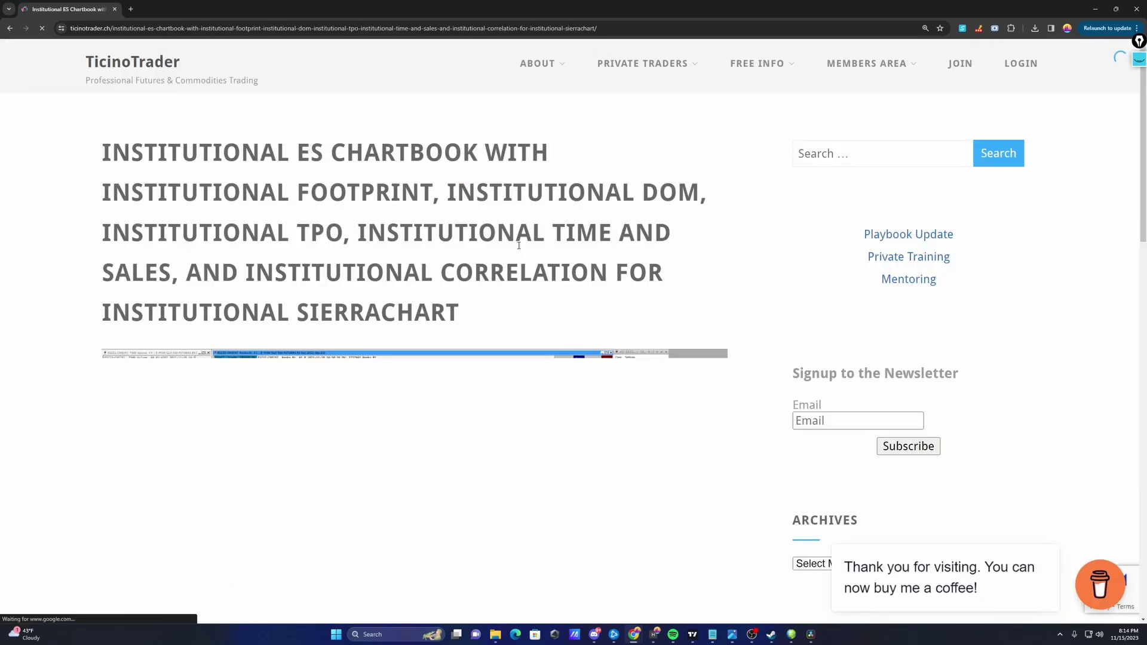
scroll(759, 290, "down", 2)
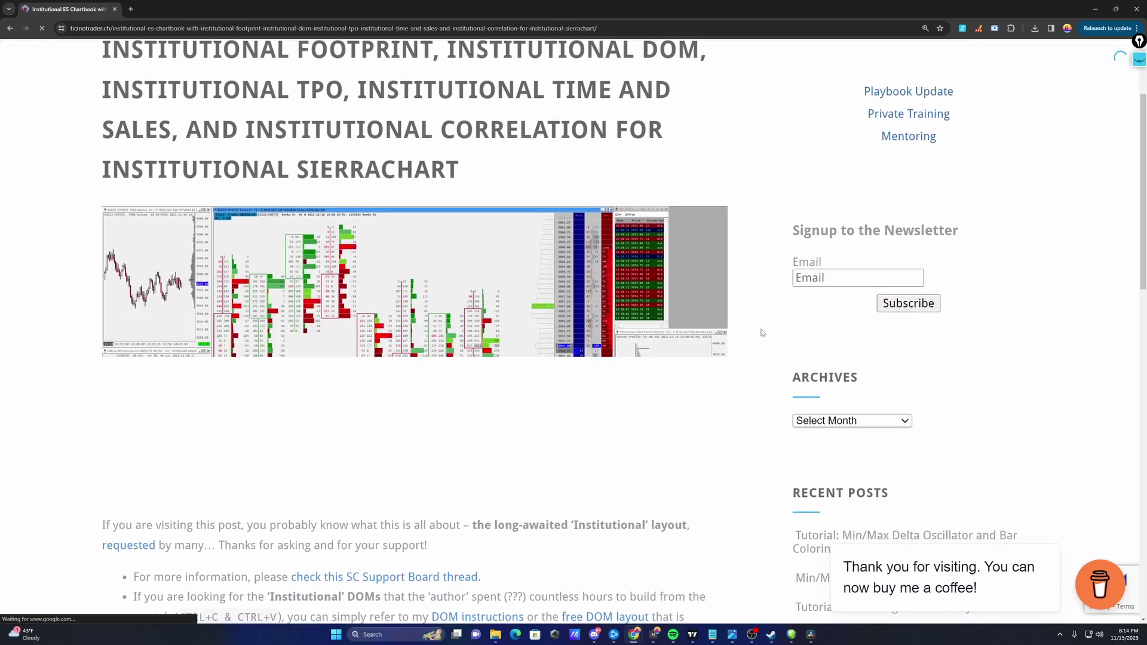
scroll(423, 379, "down", 1)
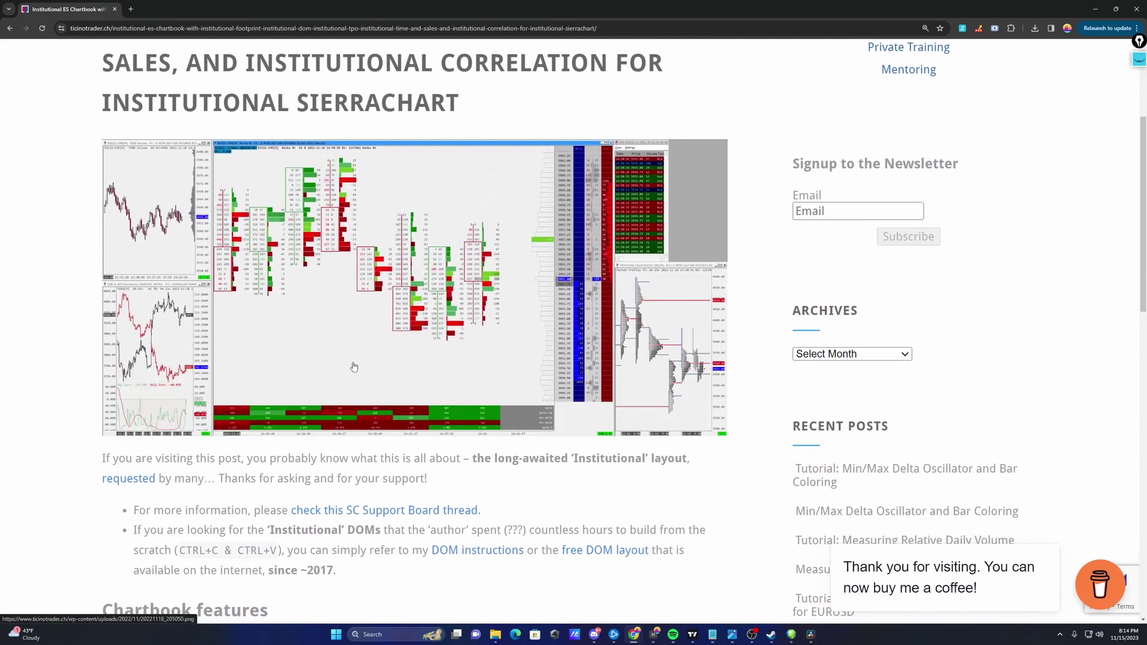
scroll(349, 299, "down", 3)
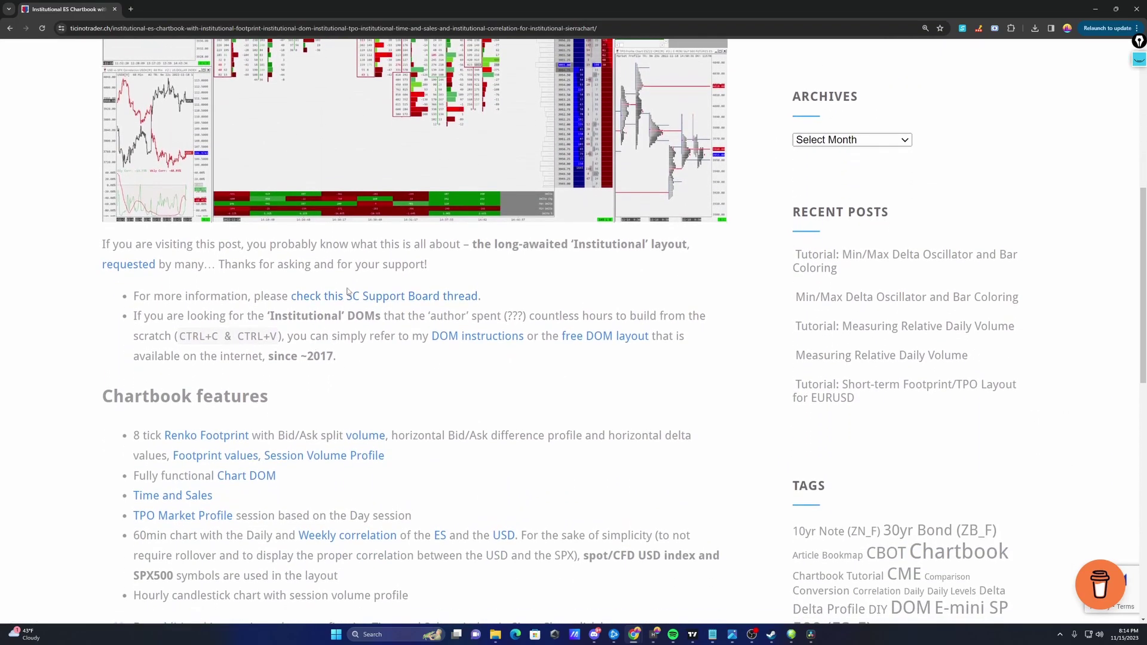
scroll(347, 291, "down", 2)
scroll(335, 329, "down", 2)
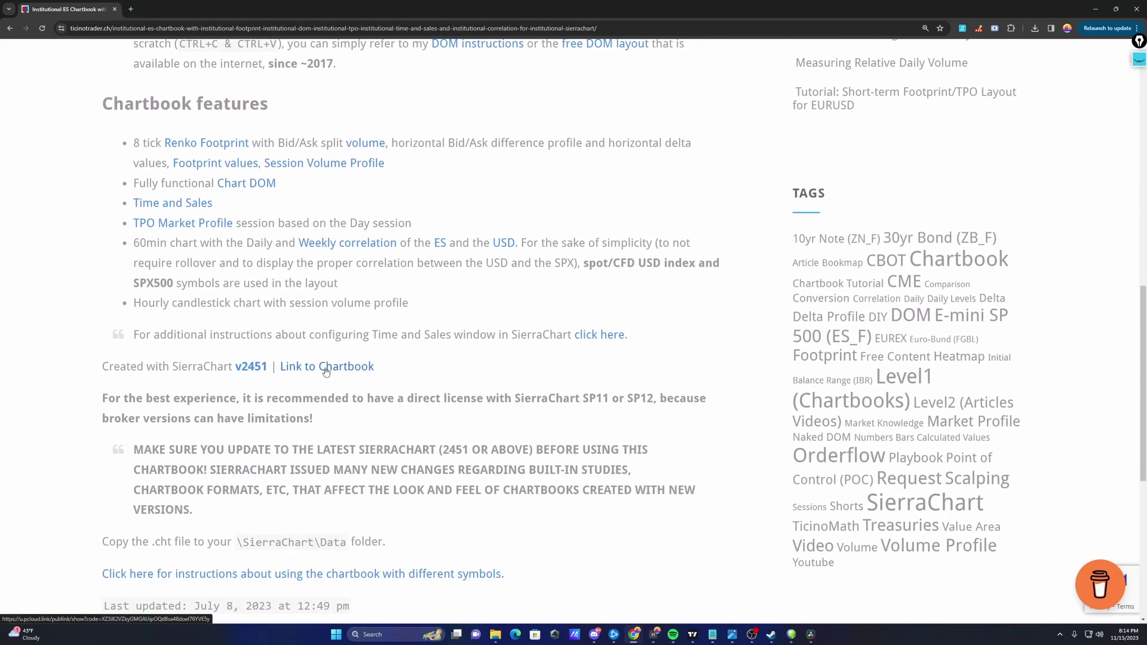
- Direct-download the chartbook from pCloud and show the file in its folder
left_click(326, 368)
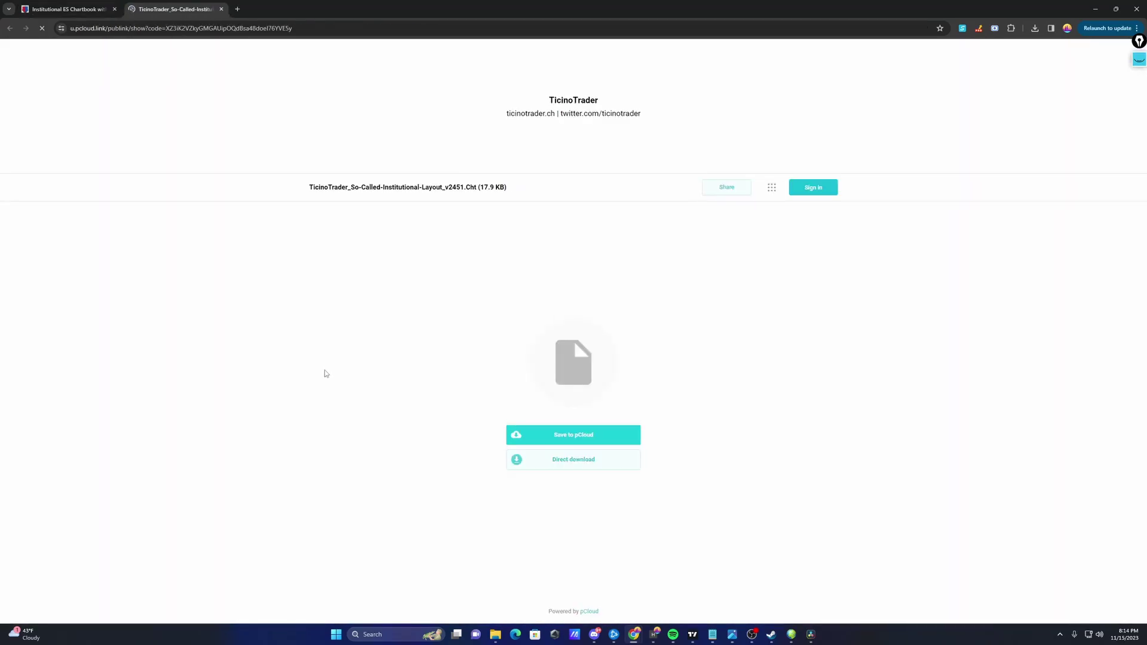
left_click(565, 461)
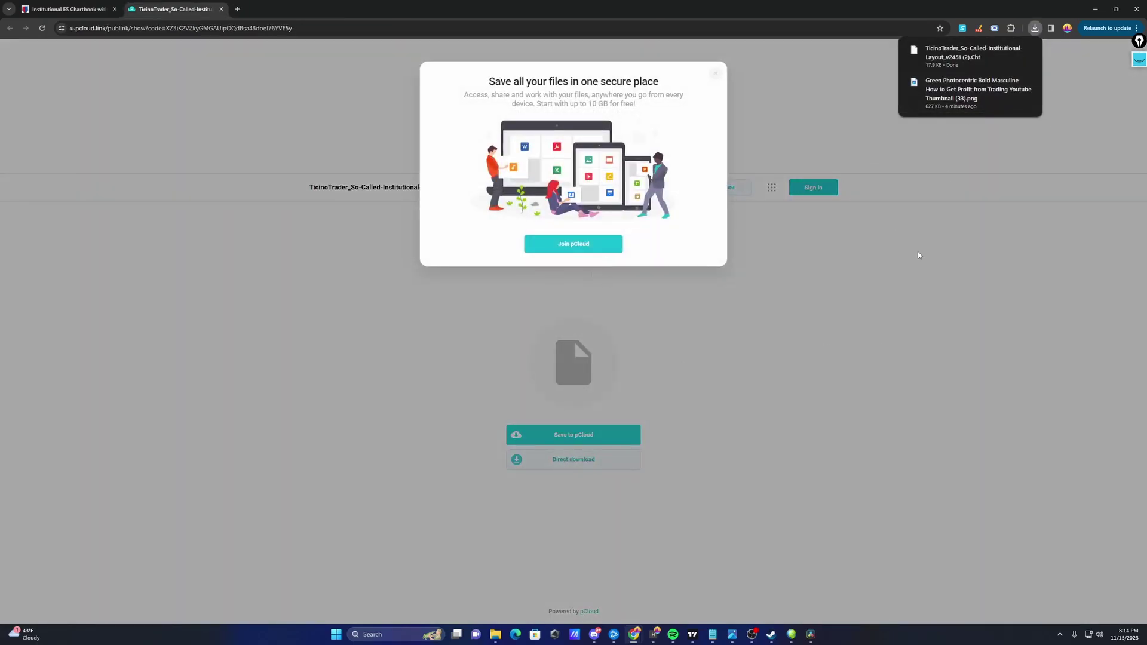
left_click(1035, 30)
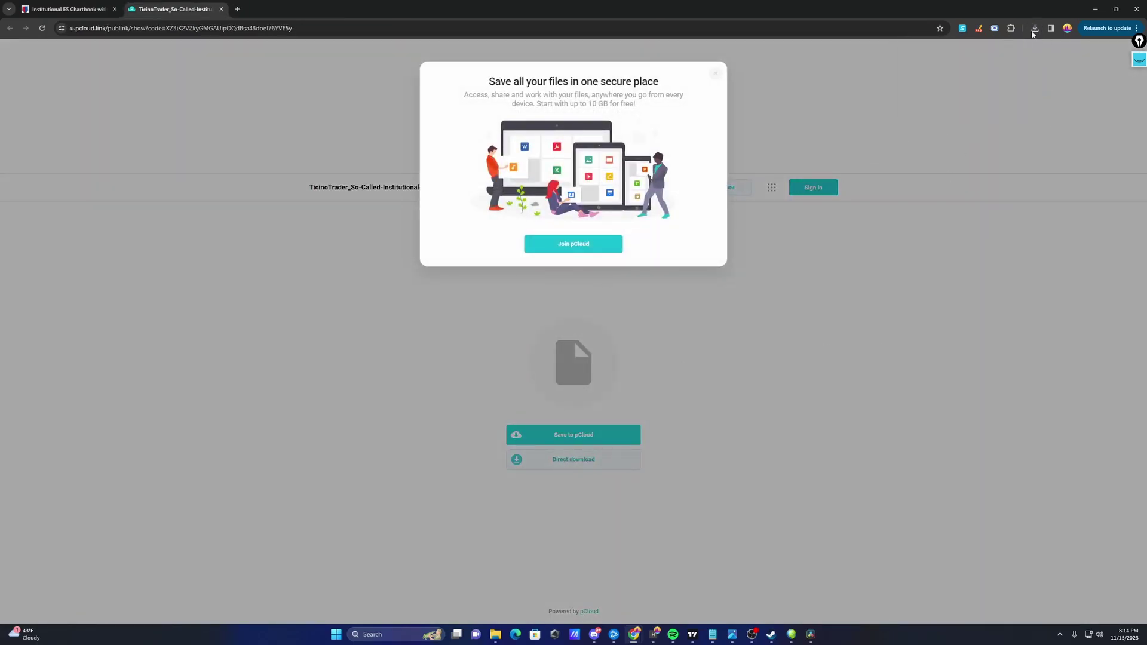
left_click(1035, 32)
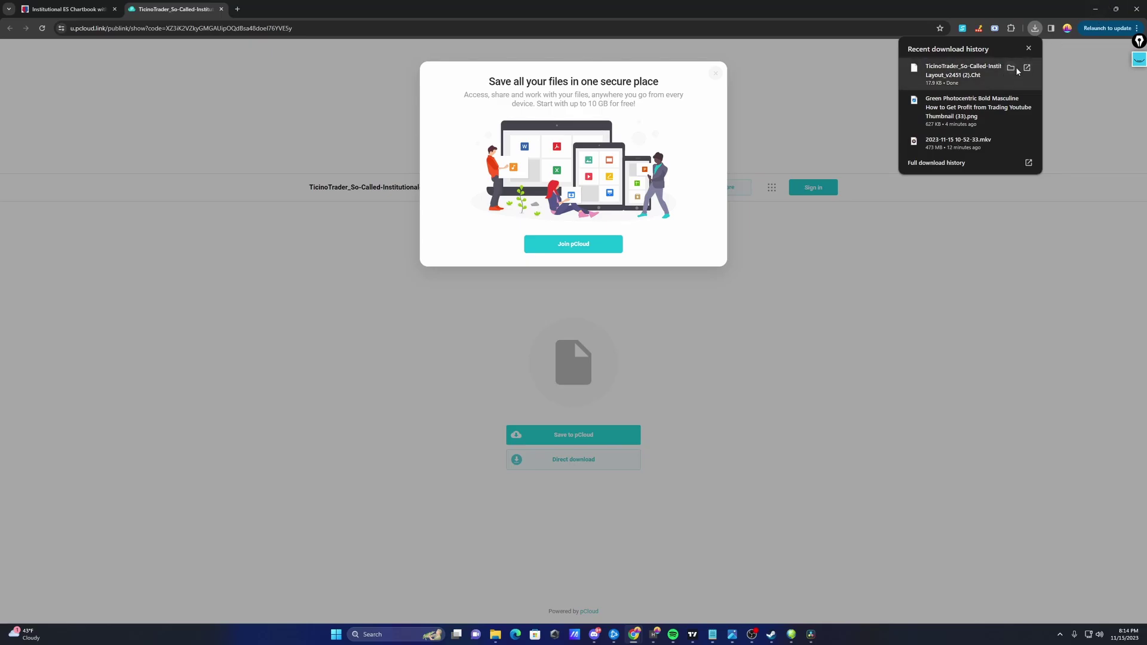
left_click(1012, 70)
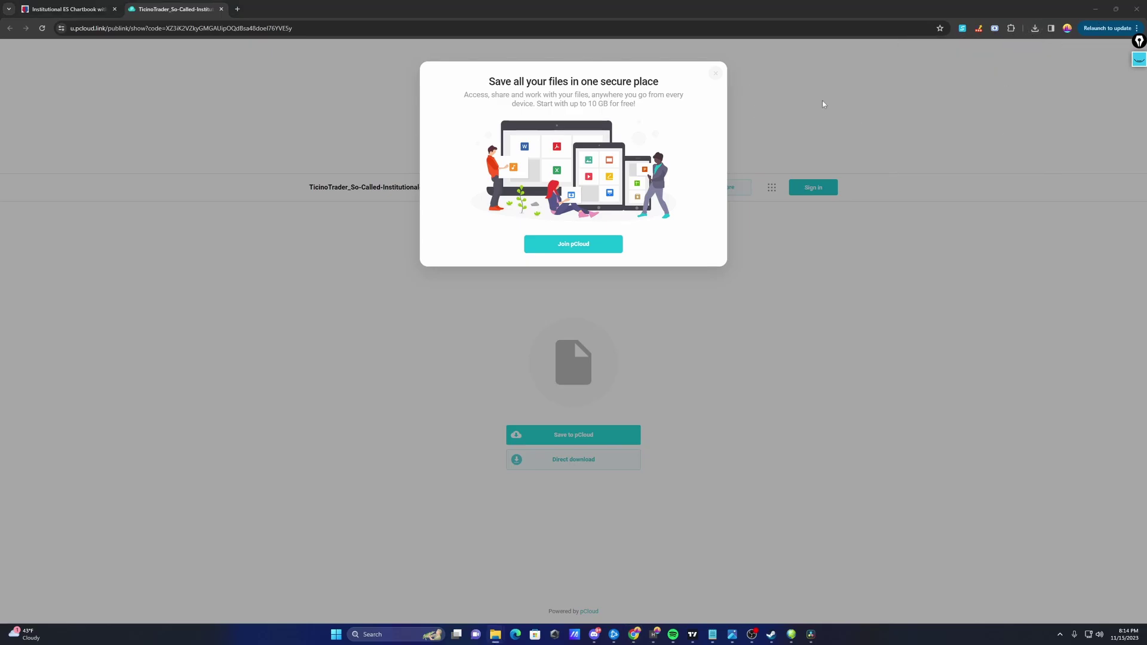
left_click(849, 102)
- Minimize Chrome and bring Sierra Chart back alongside the Downloads folder
left_click(1095, 11)
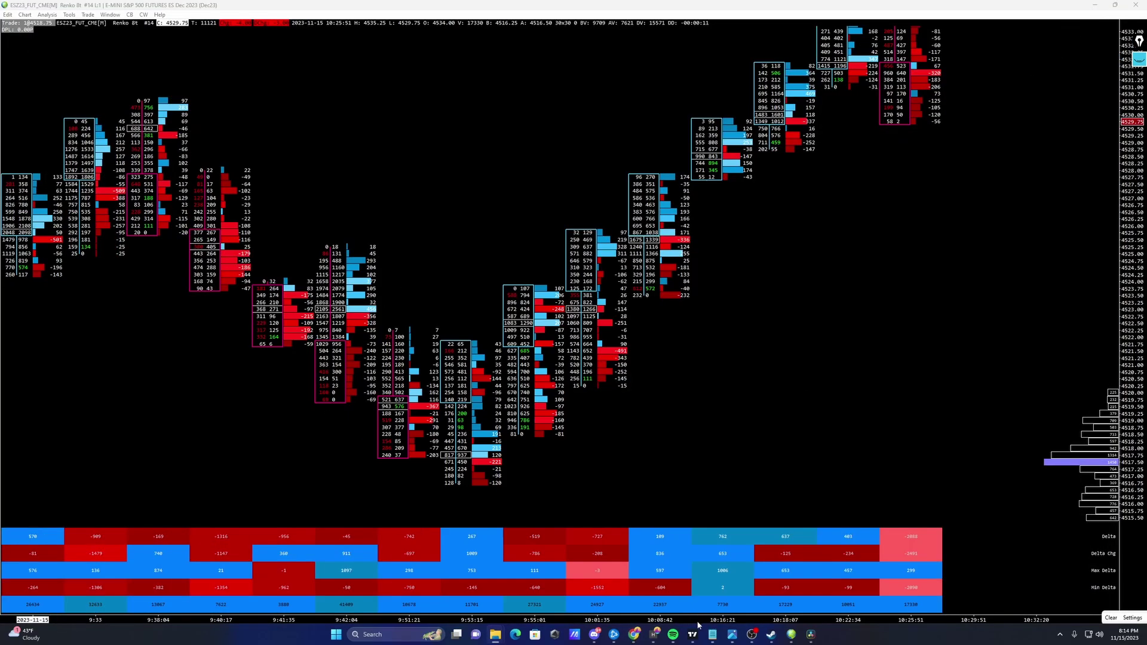
mouse_move(574, 635)
left_click(551, 598)
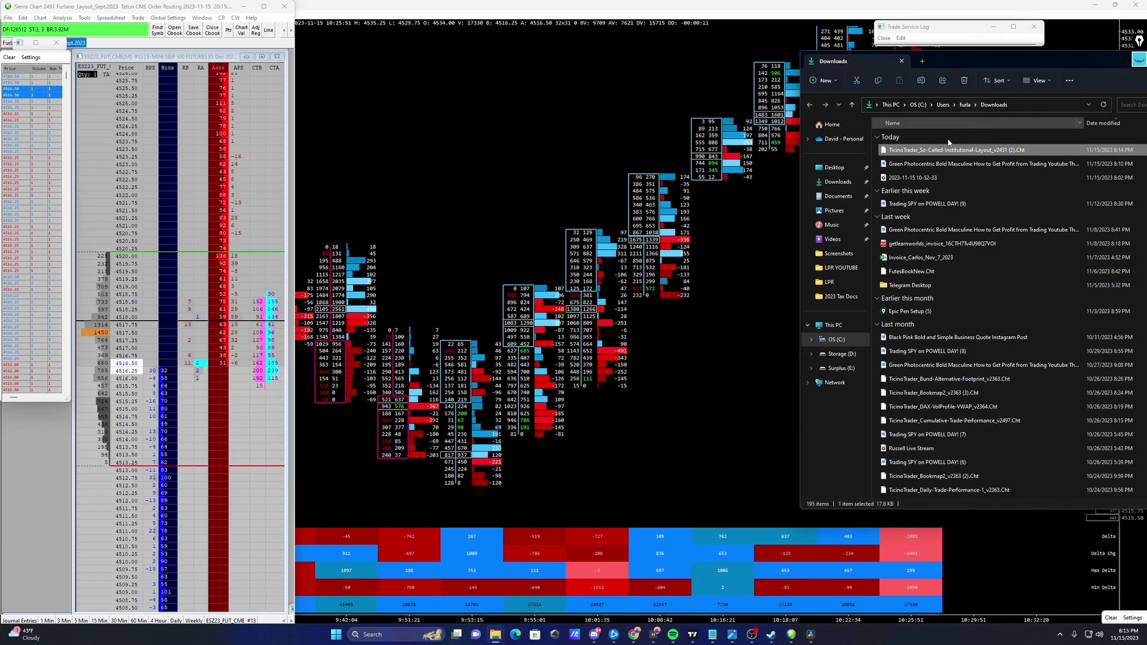
- Copy the downloaded Institutional Layout .Cht chartbook file
key("F2")
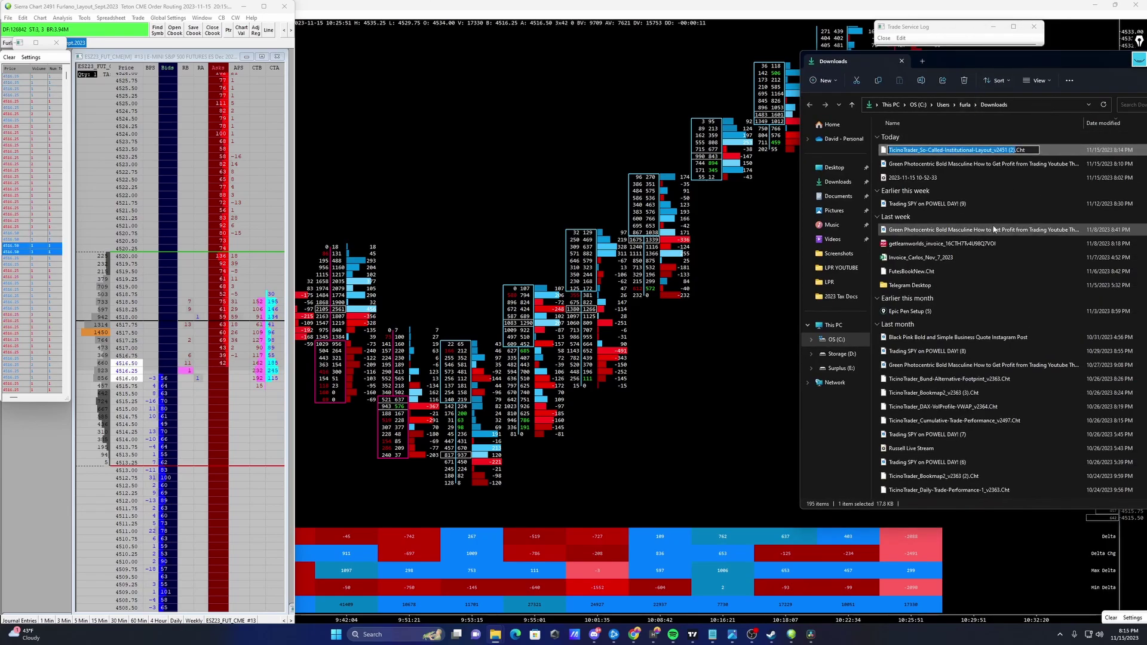
right_click(983, 157)
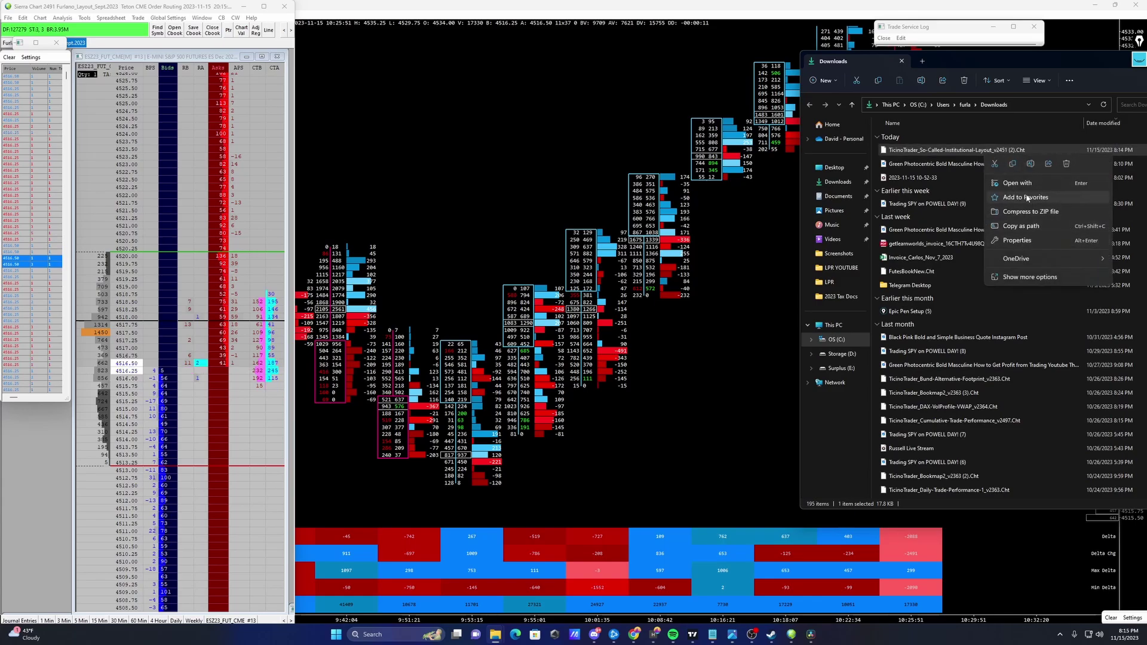
left_click(1012, 166)
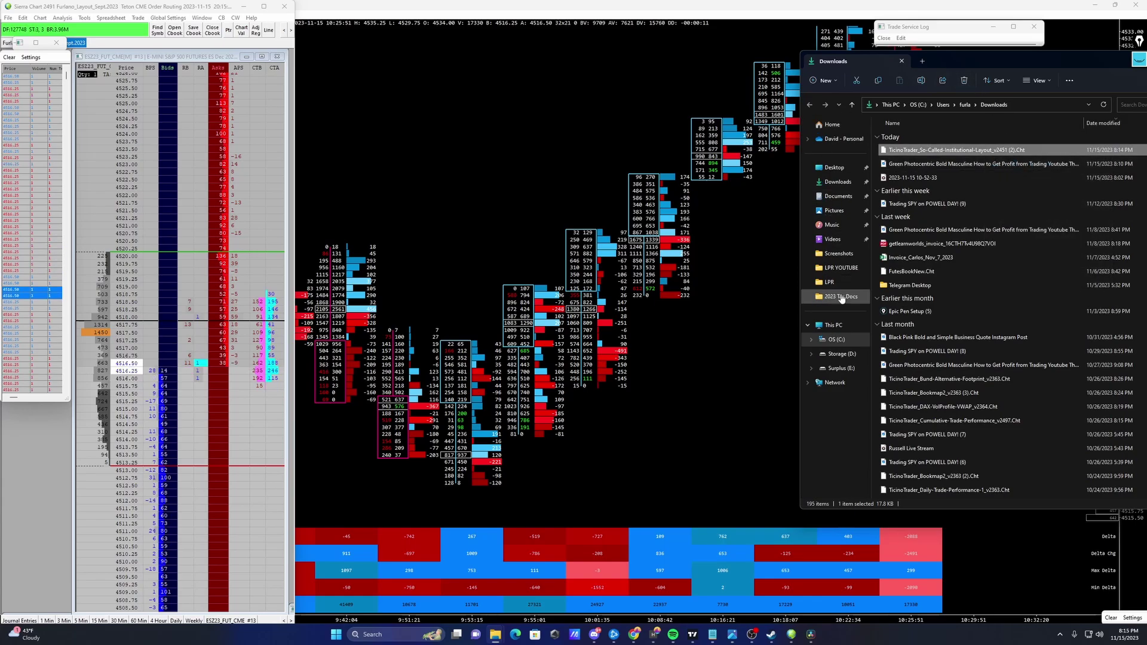
- Paste the chartbook into E:\Sierra Chart\Data and close the Explorer window
left_click(841, 368)
left_click(917, 291)
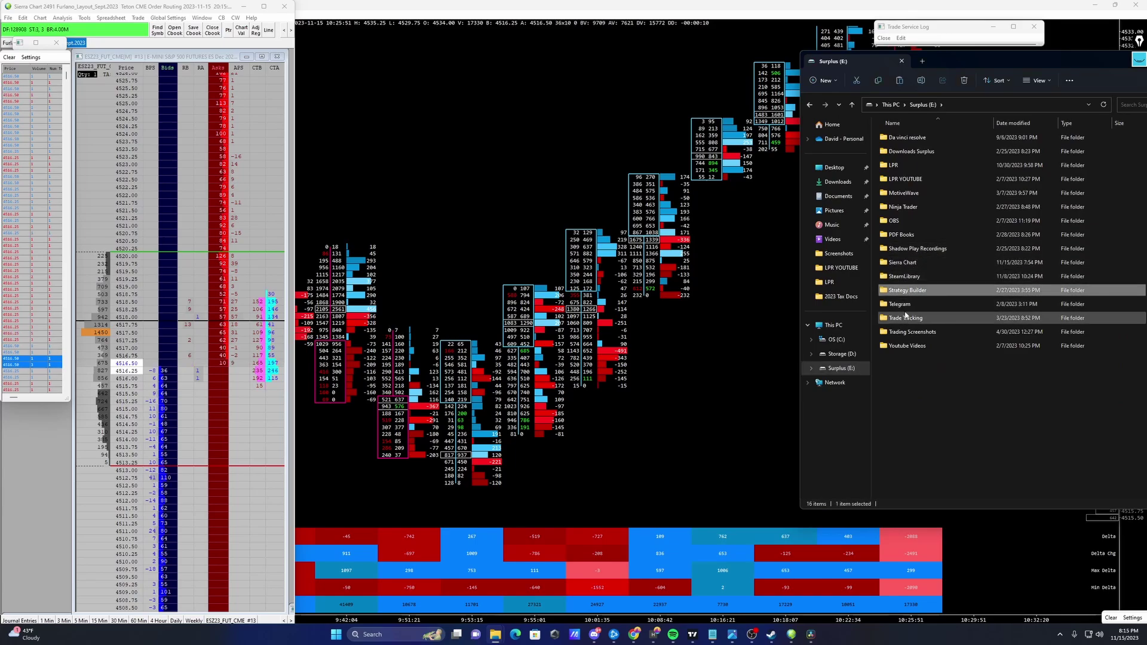
left_click(838, 339)
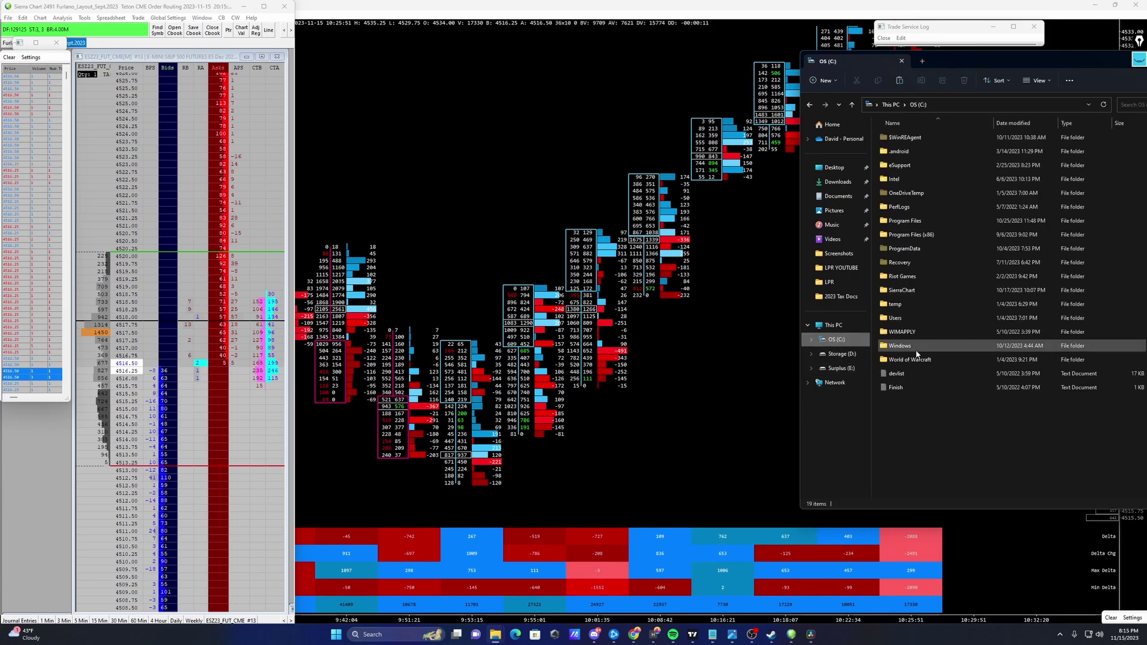
left_click(839, 353)
left_click(903, 345)
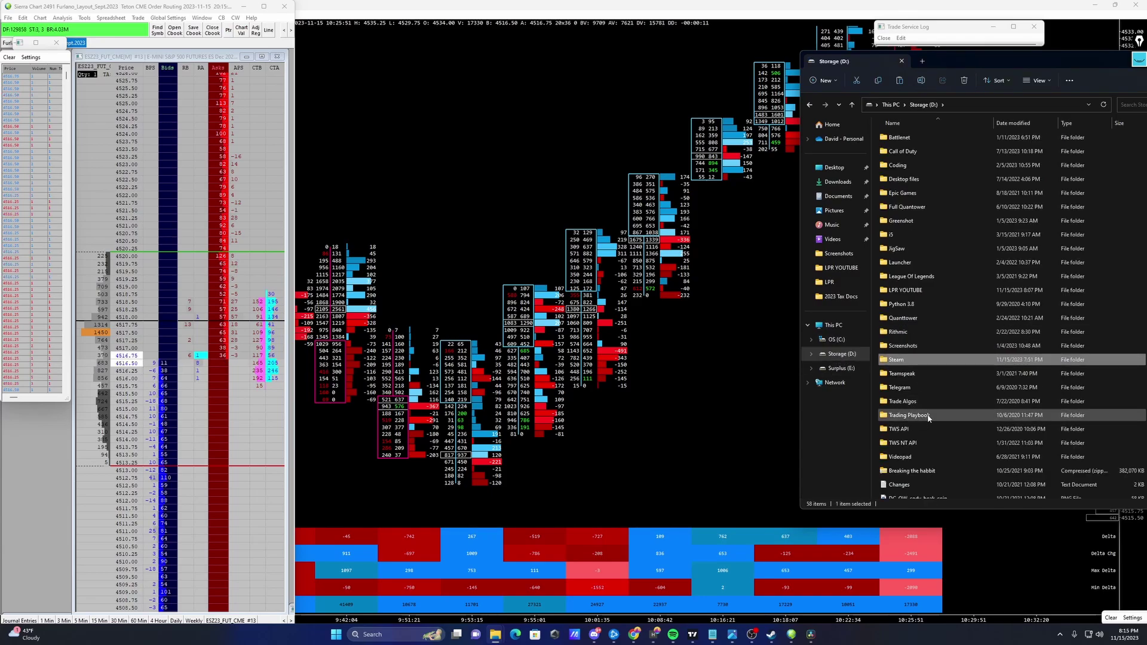
left_click(840, 368)
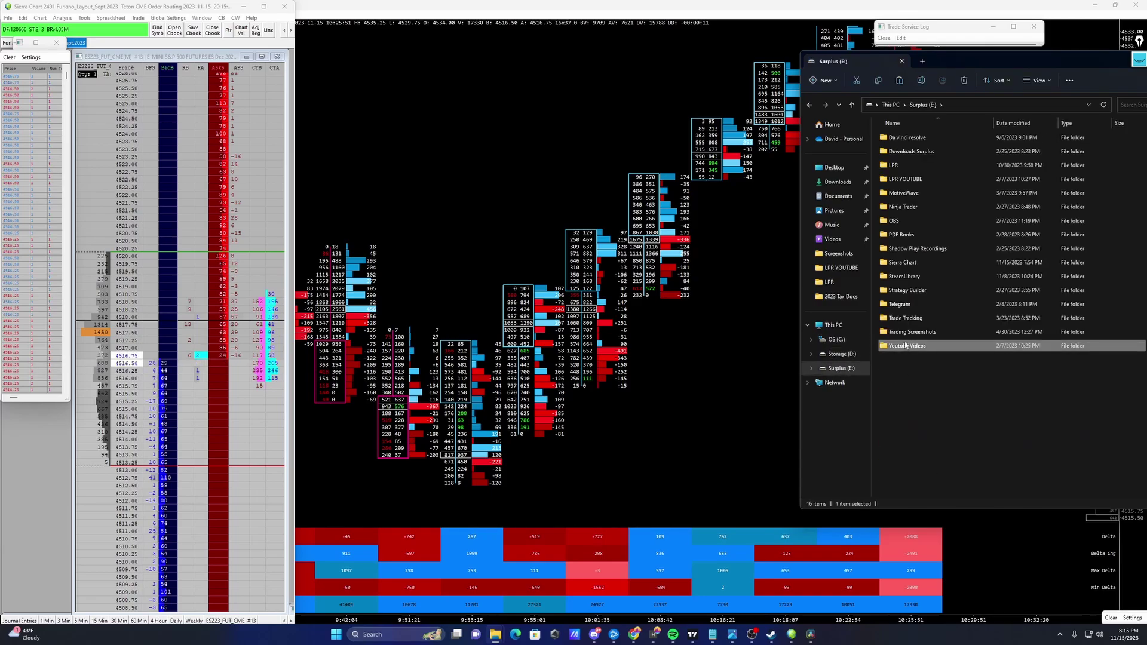
double_click(916, 263)
double_click(895, 179)
left_click_drag(965, 60, 659, 70)
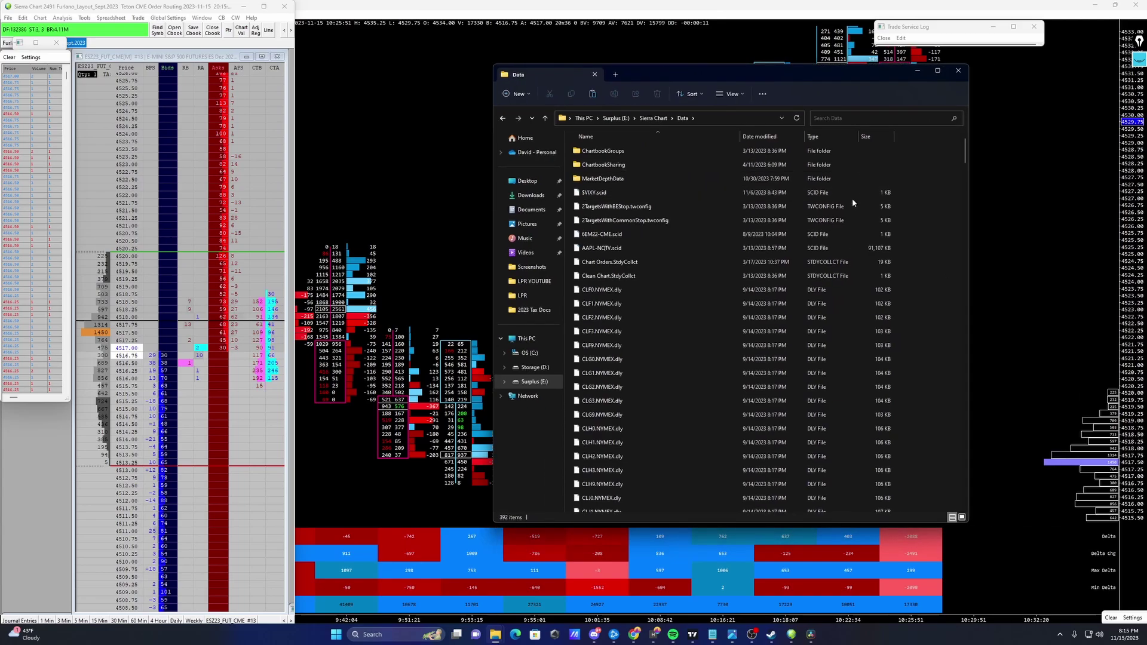
key("End")
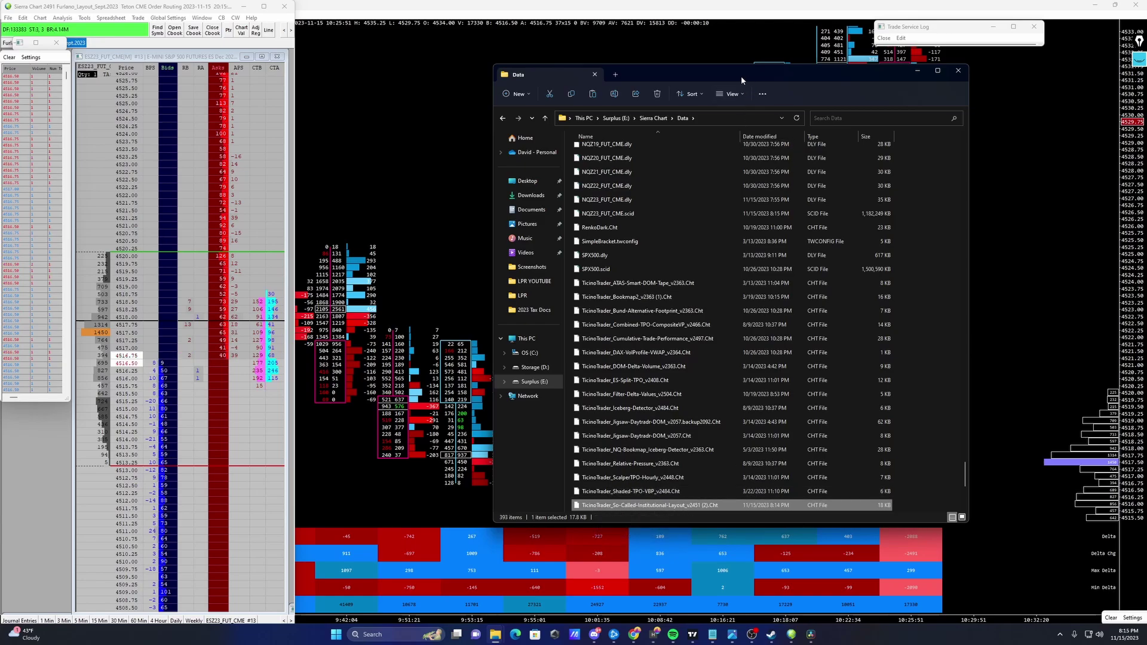
left_click(958, 71)
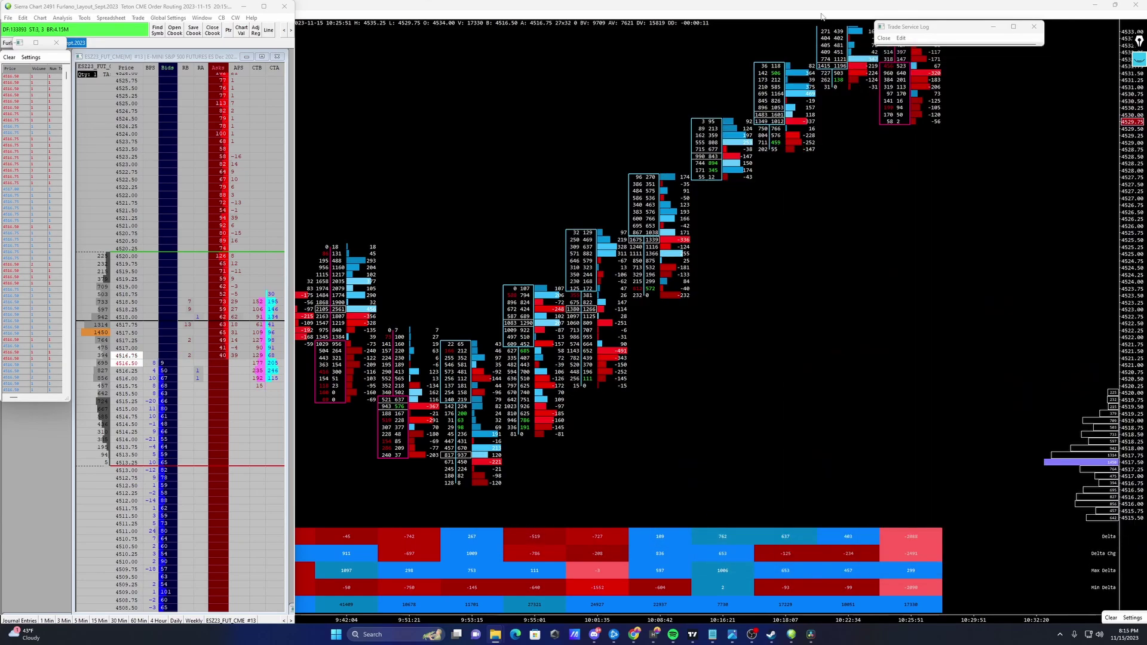
- Open the chartbook TicinoTrader_So-Called-Institutional-Layout_v2451 (2).Cht
left_click(7, 18)
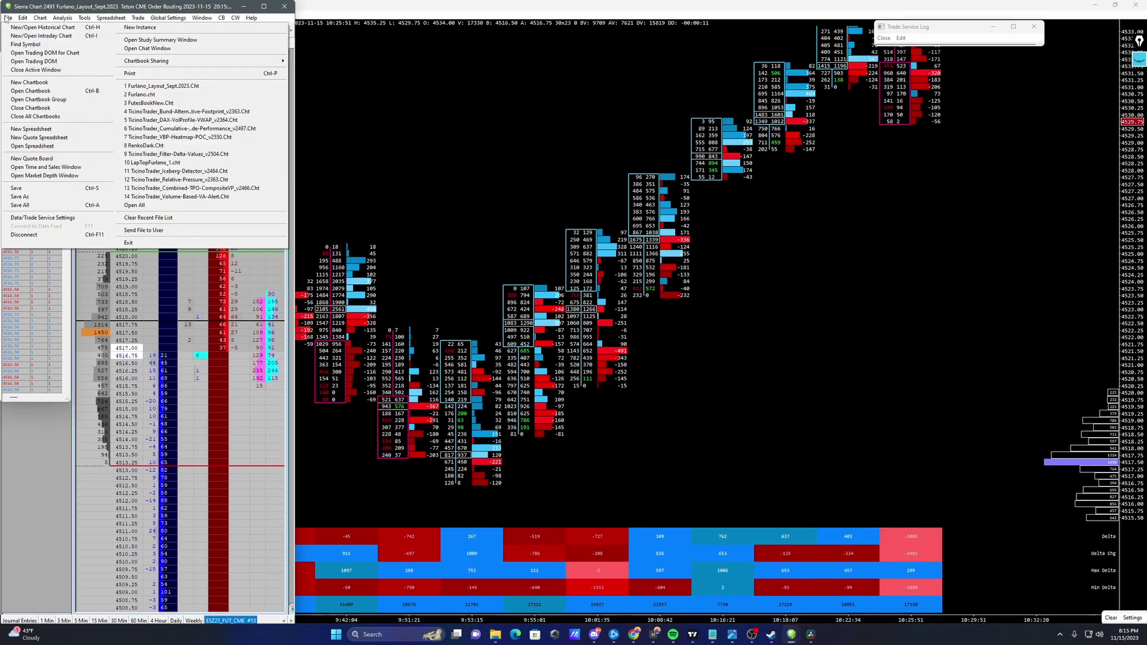
left_click(39, 92)
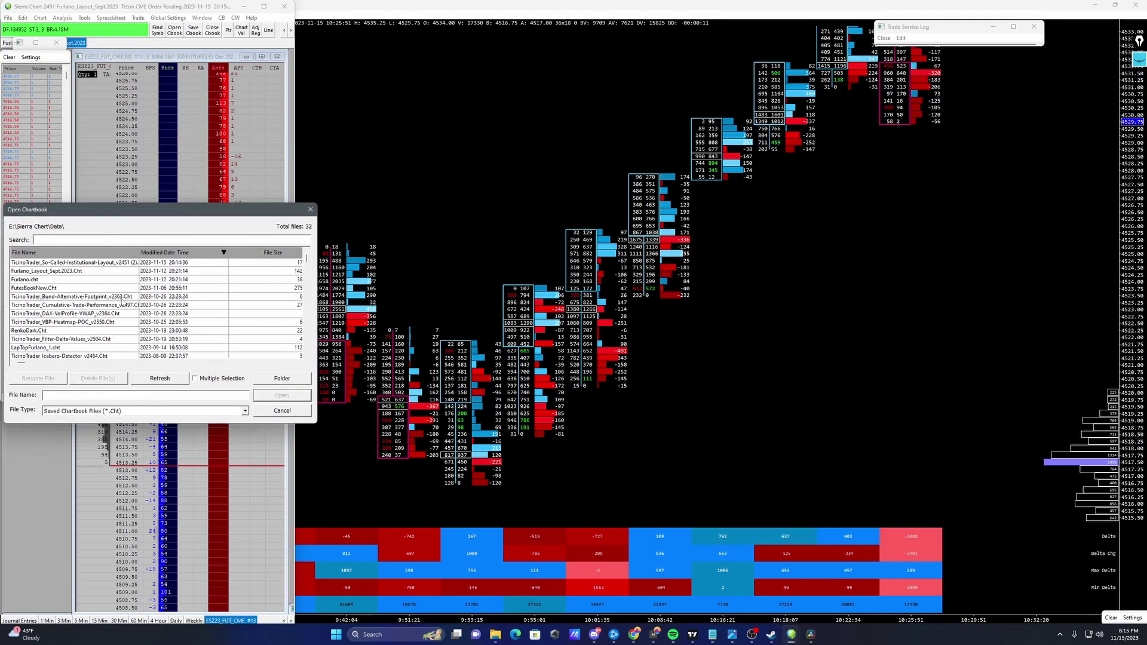
left_click(34, 264)
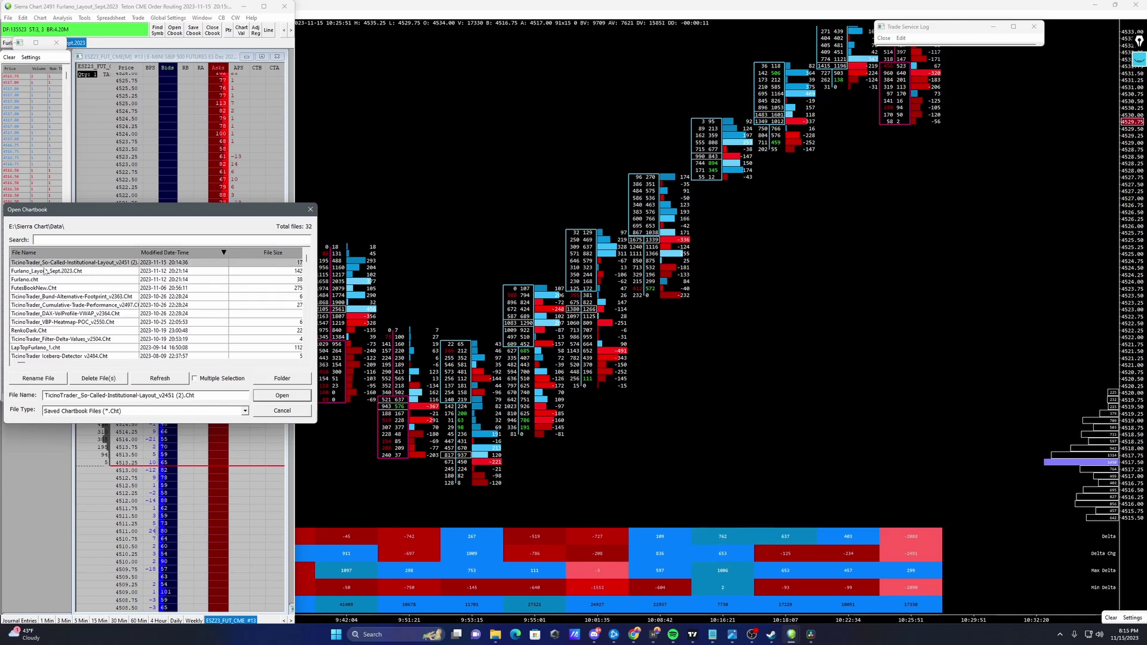
left_click(281, 397)
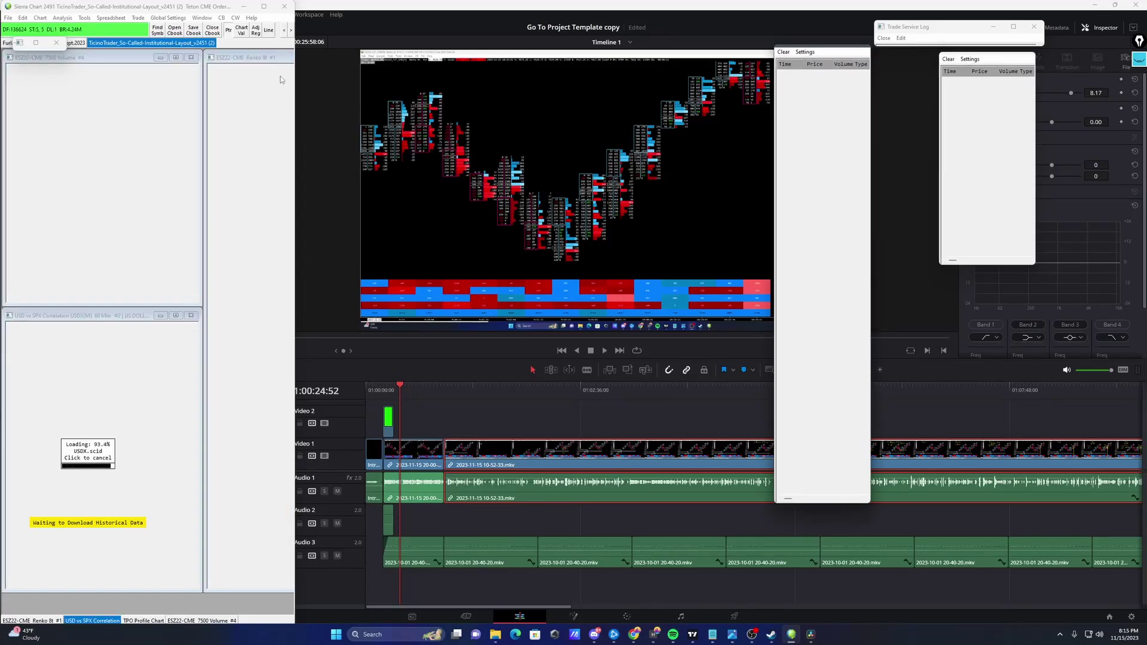
- Maximize Sierra Chart and make the ESZ22-CME Renko chart active
left_click(263, 6)
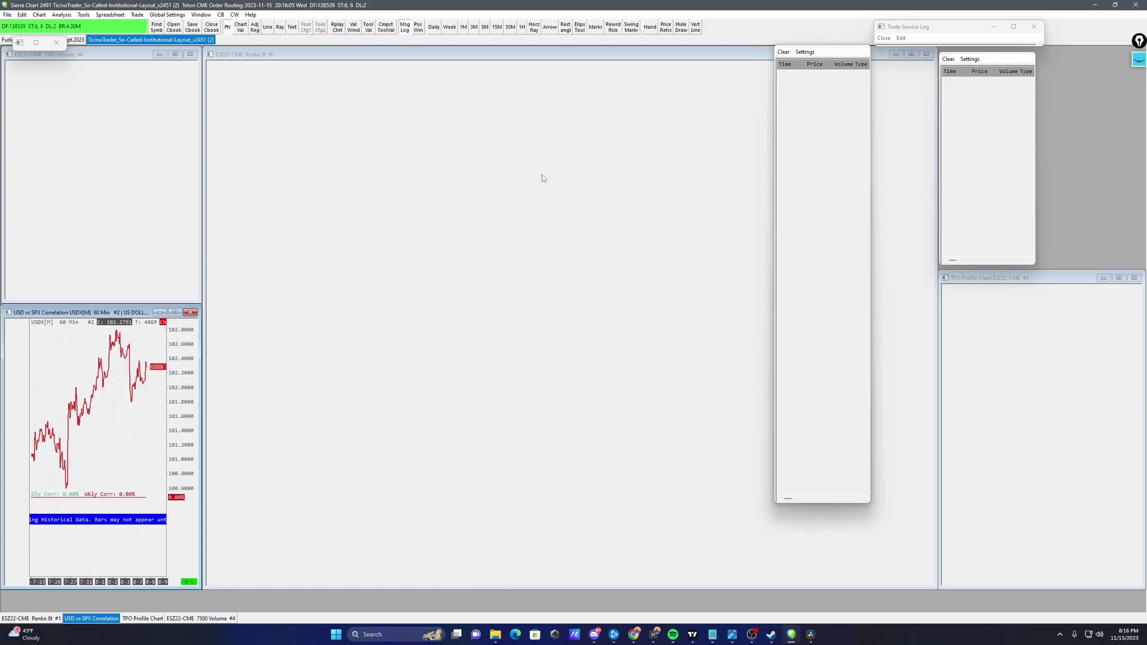
left_click(384, 66)
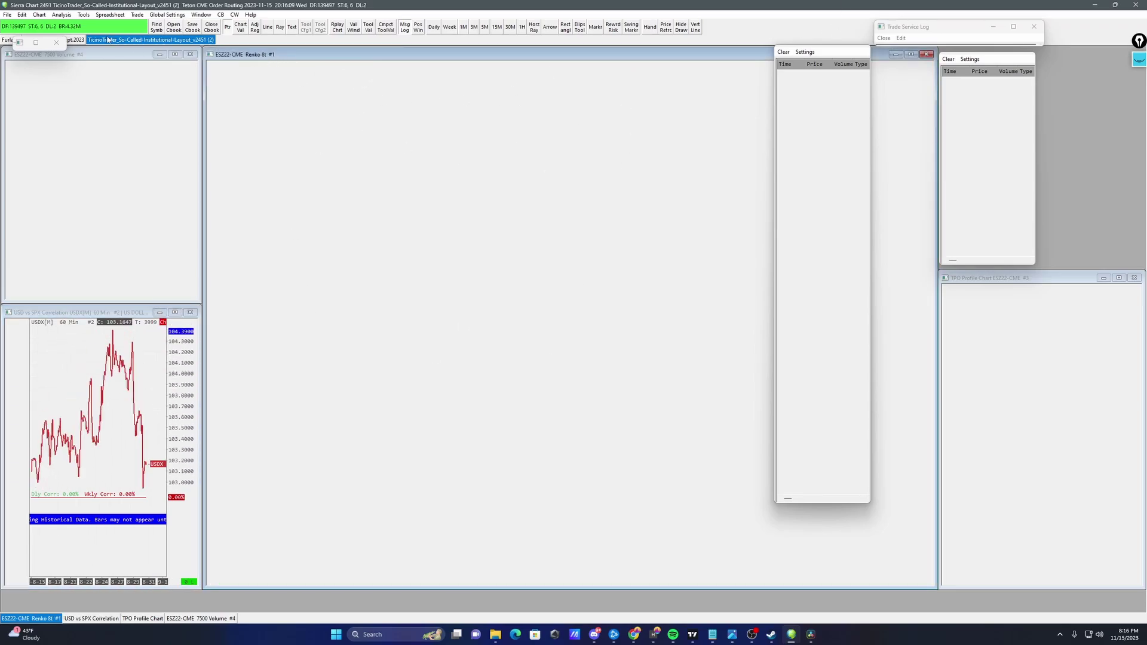
left_click(7, 15)
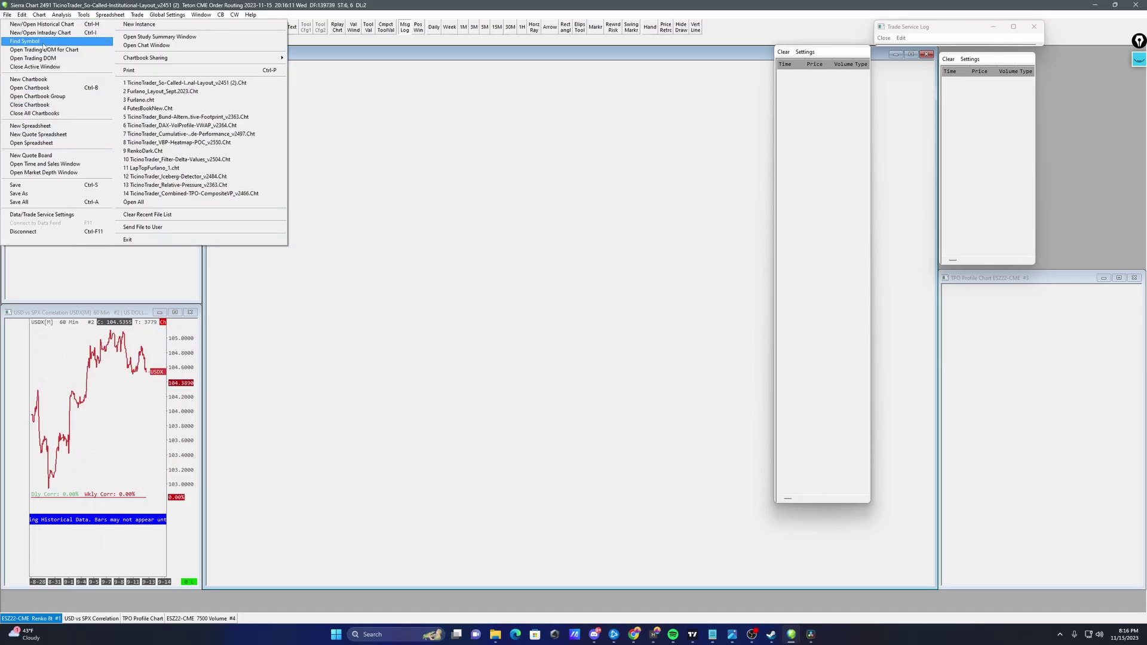
- Change the renko chart's symbol to ESZ23_FUT_CME (December 2023) through Find Symbol
left_click(24, 41)
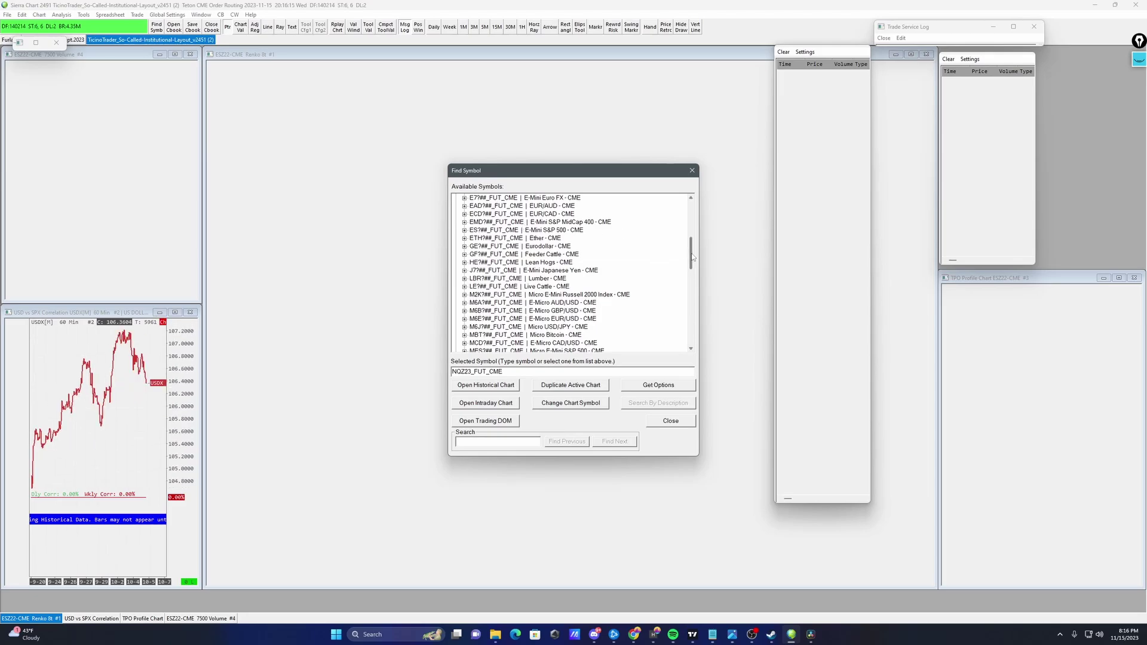
left_click_drag(687, 254, 692, 249)
double_click(474, 246)
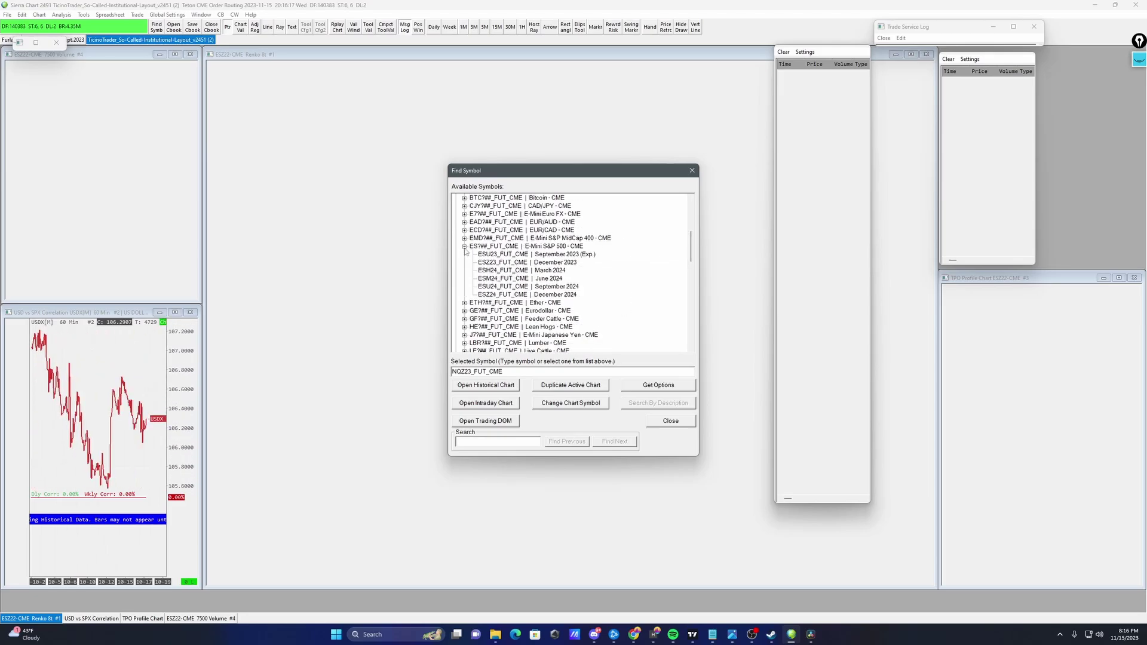
left_click(557, 263)
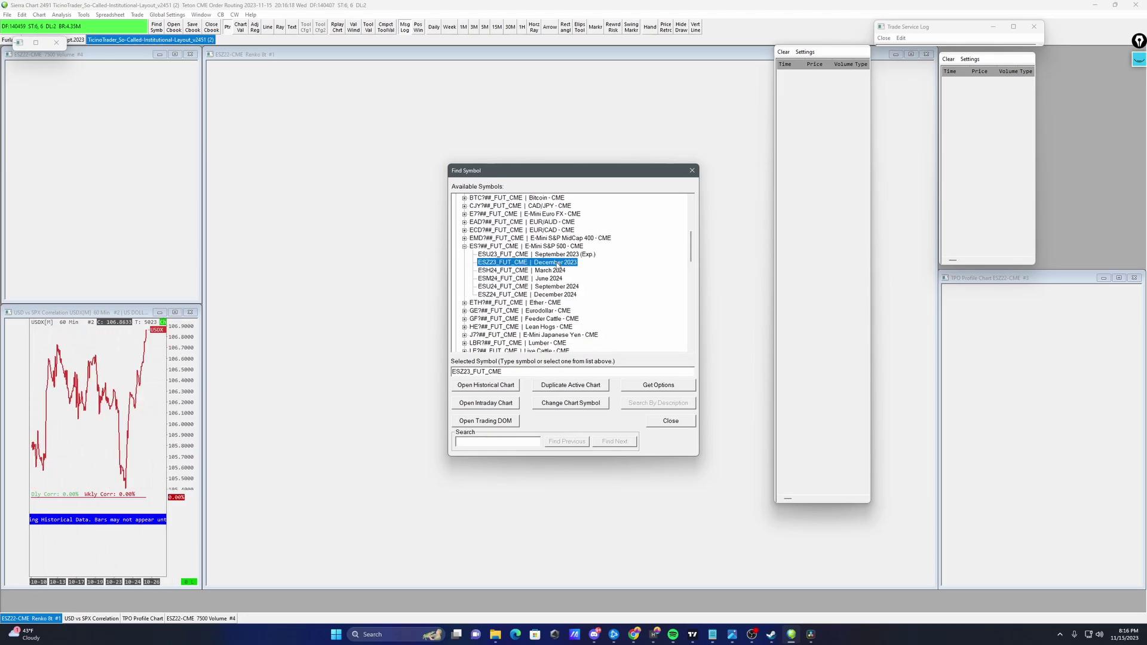
left_click(574, 403)
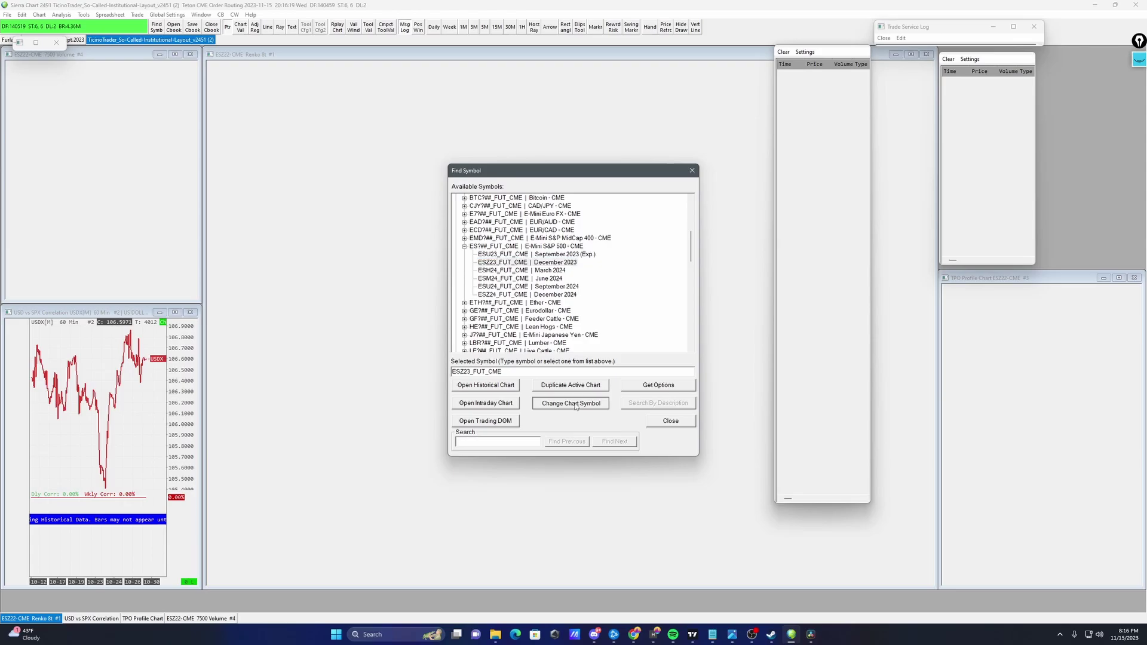
left_click(672, 422)
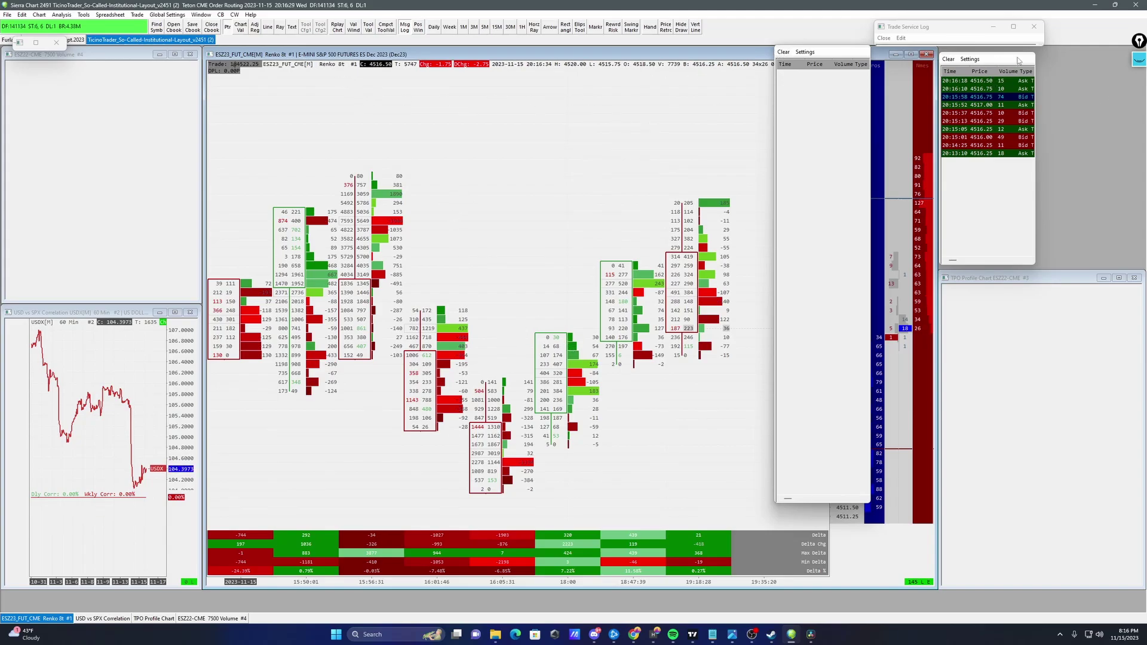
- Circle the Renko 8t label with the on-screen marker, then erase it
left_click(1139, 60)
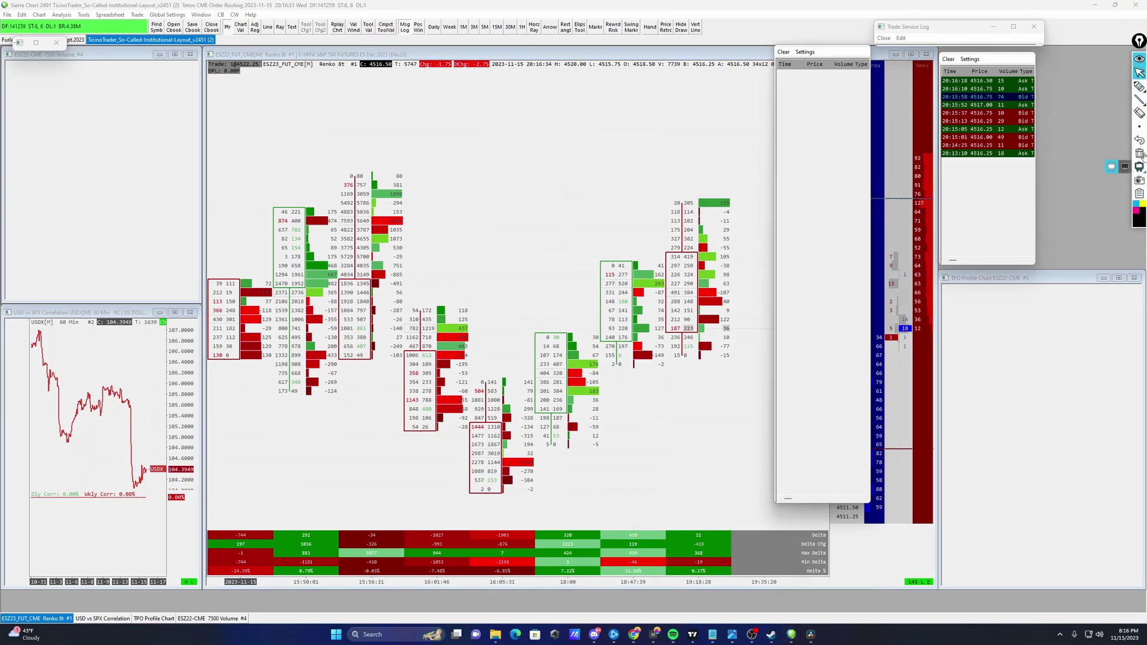
left_click(1140, 87)
left_click_drag(332, 77, 350, 75)
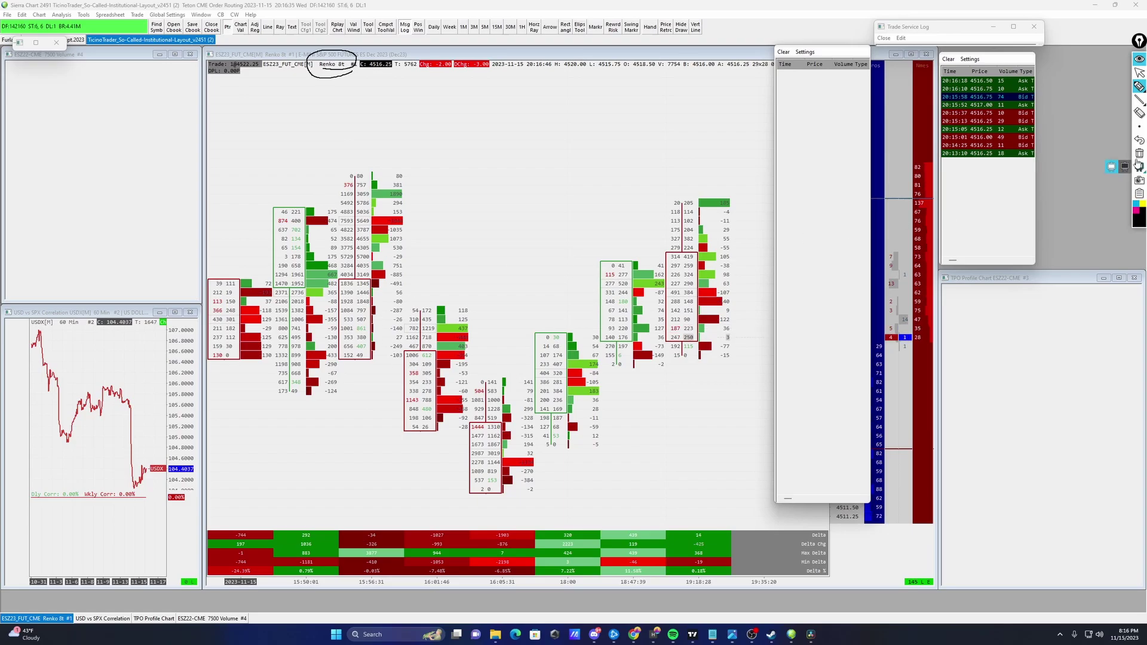
left_click(1140, 154)
left_click(1140, 73)
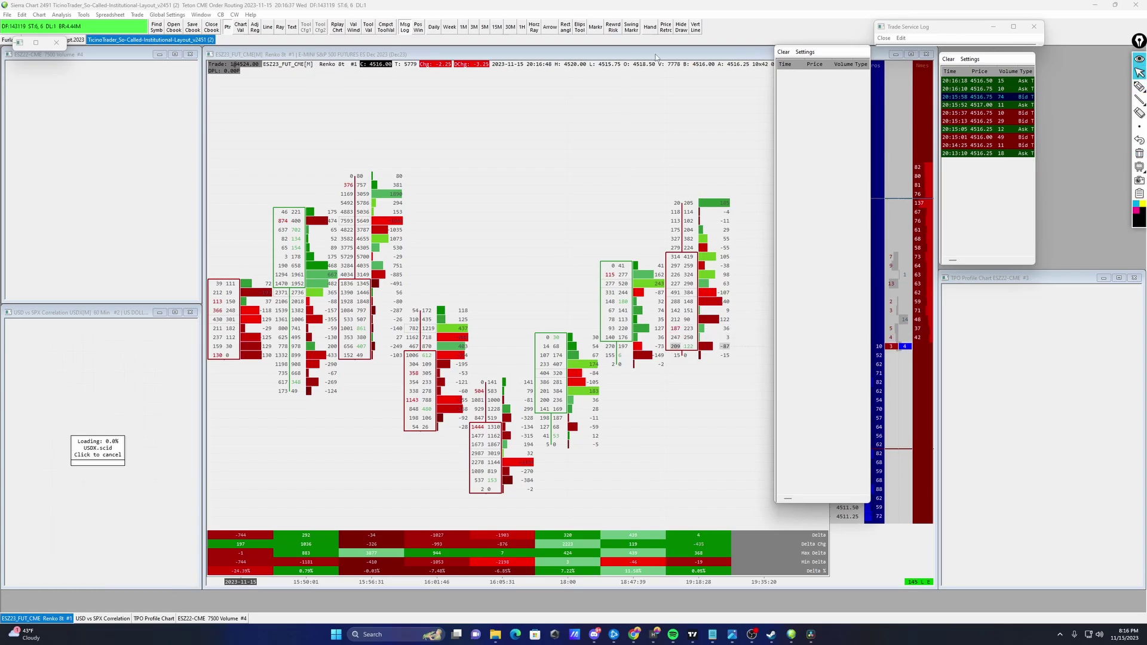
- Move the renko chart window left and uncheck Chart Trade Mode On
left_click_drag(666, 55, 498, 53)
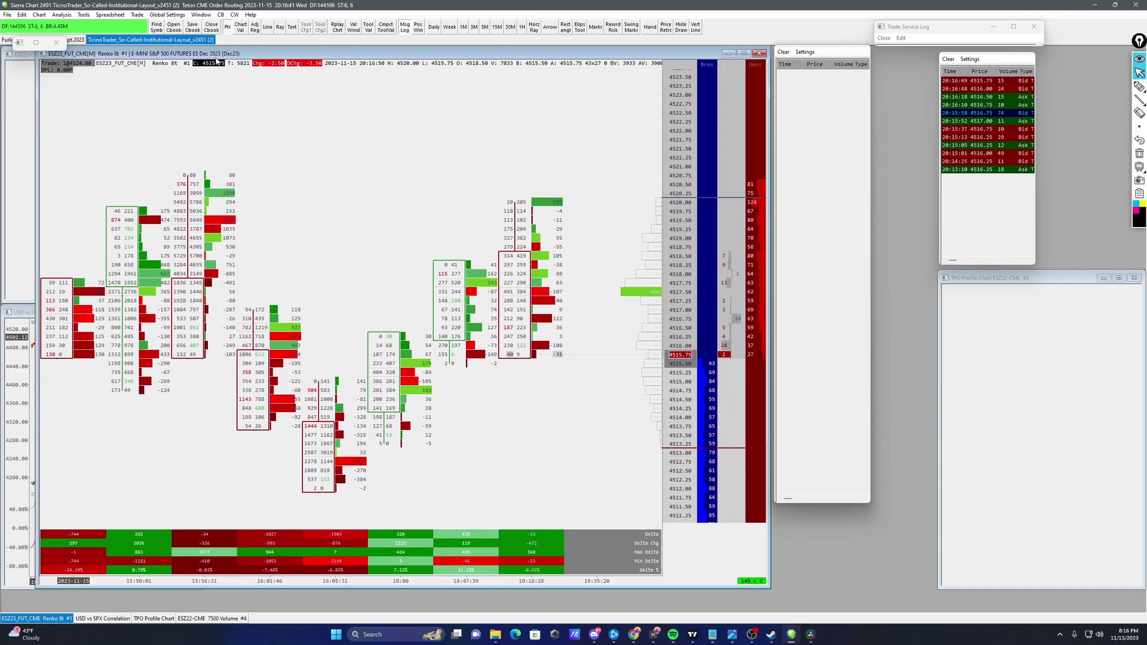
left_click(137, 15)
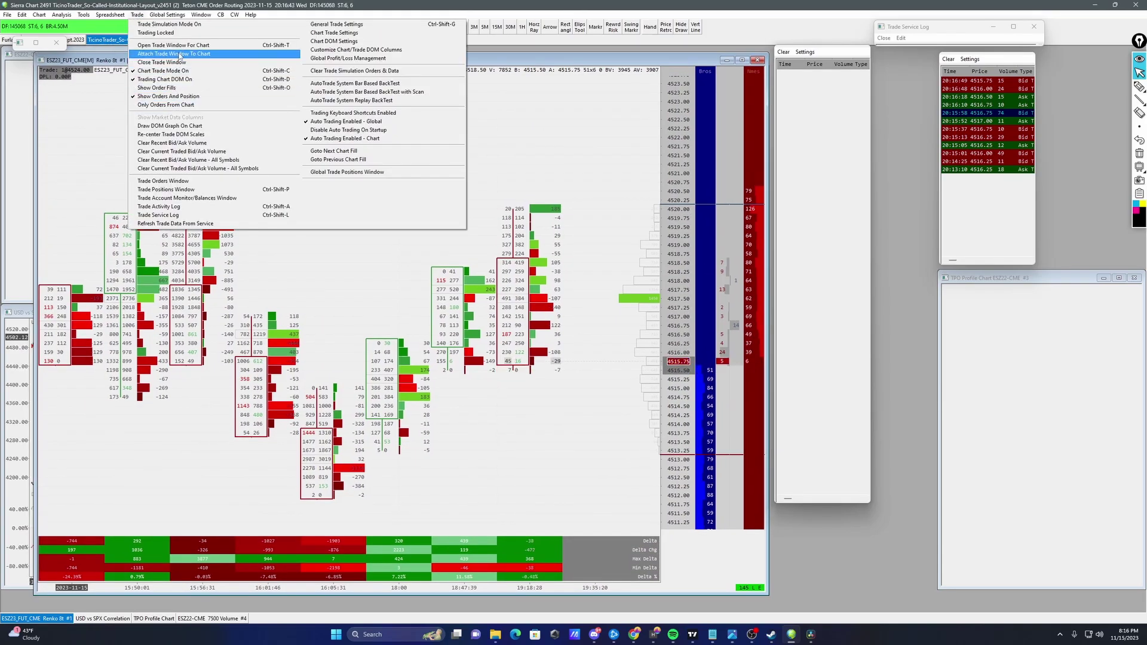
left_click(179, 71)
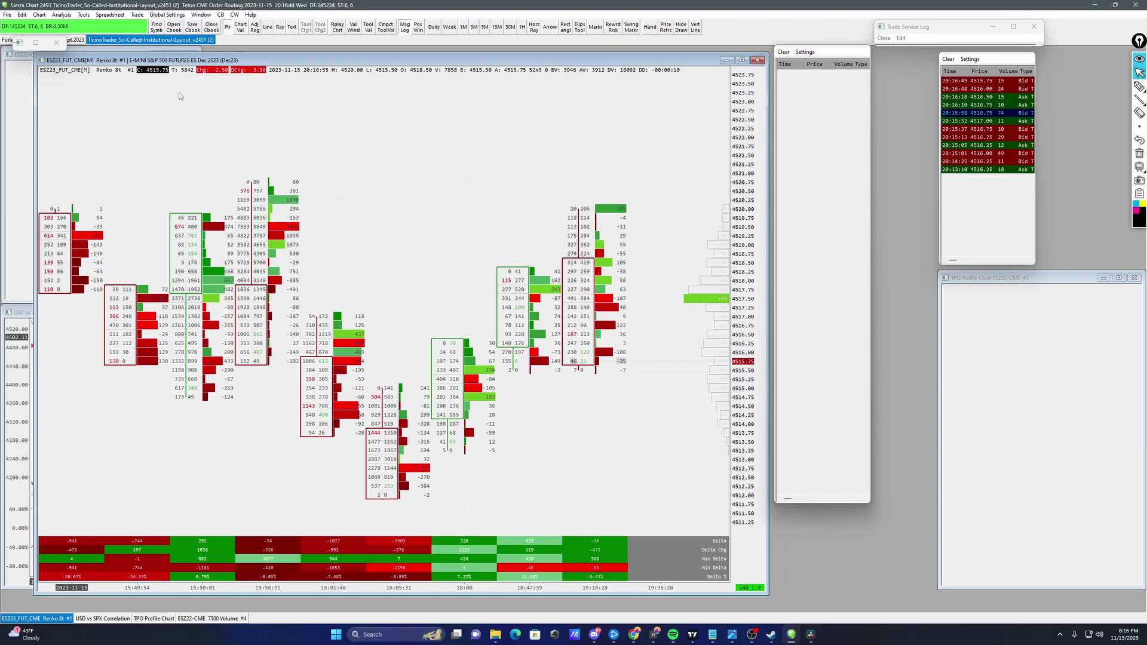
left_click(137, 14)
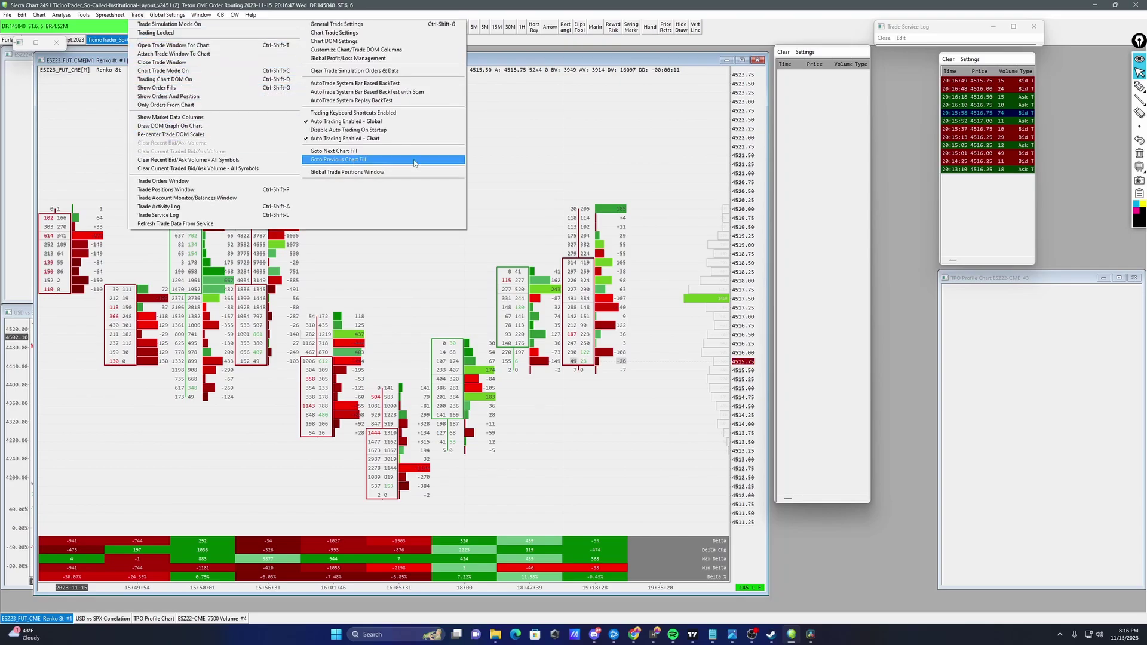
left_click(338, 159)
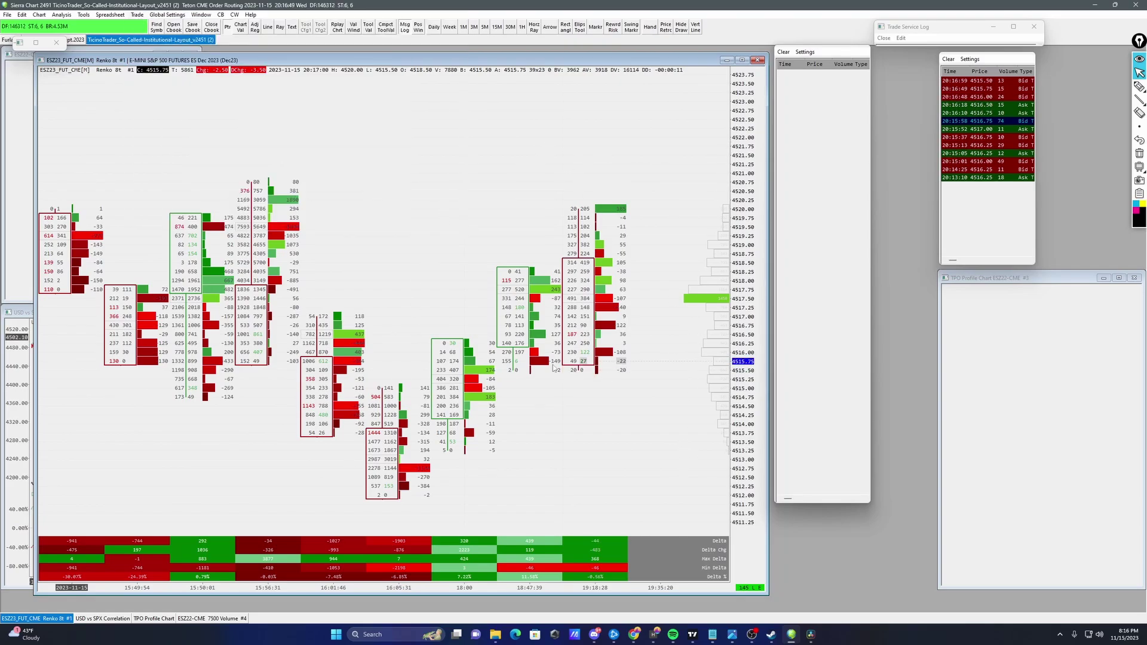
- Review the chart's studies list, then switch to the Furlano_Layout_Sept.2023 chartbook
right_click(379, 204)
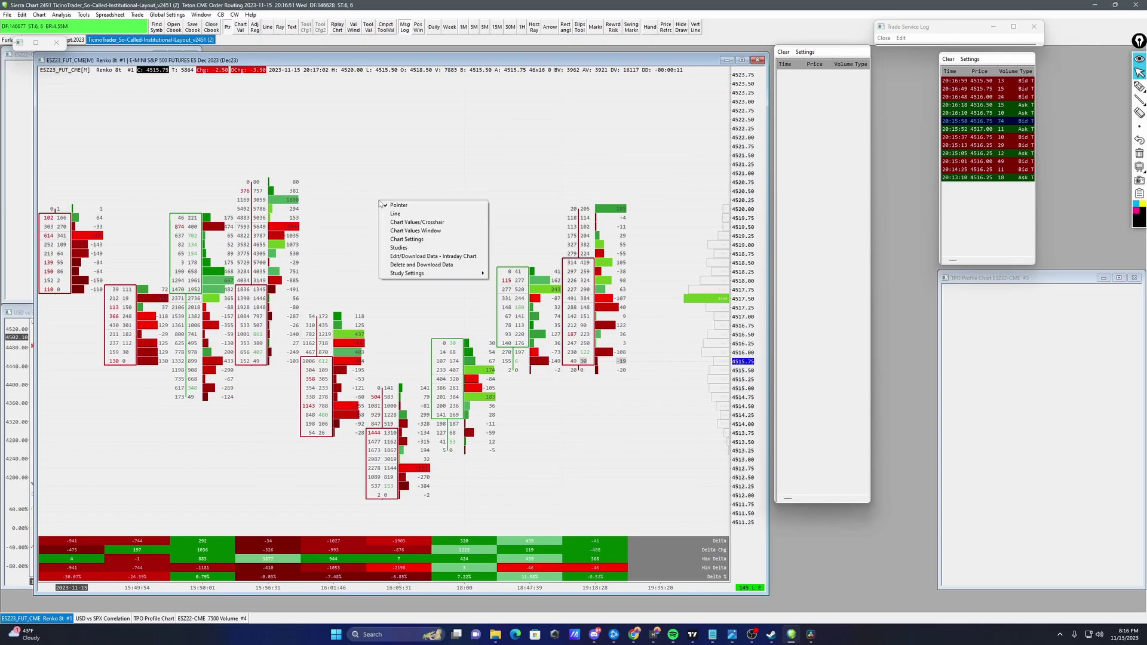
left_click(410, 248)
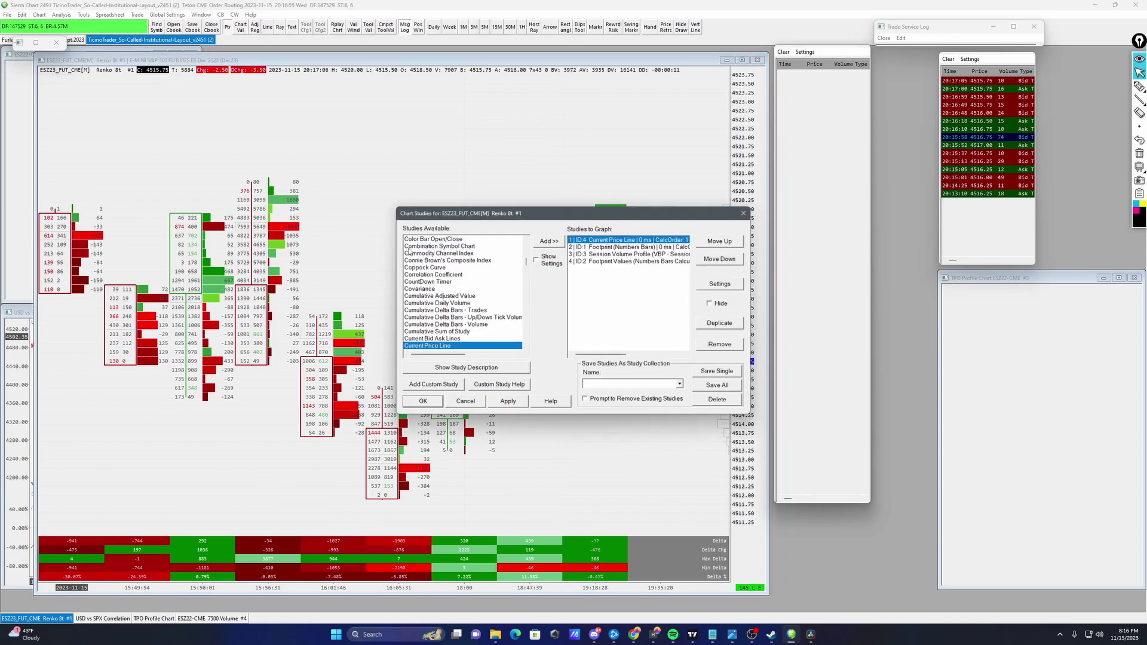
left_click(619, 254)
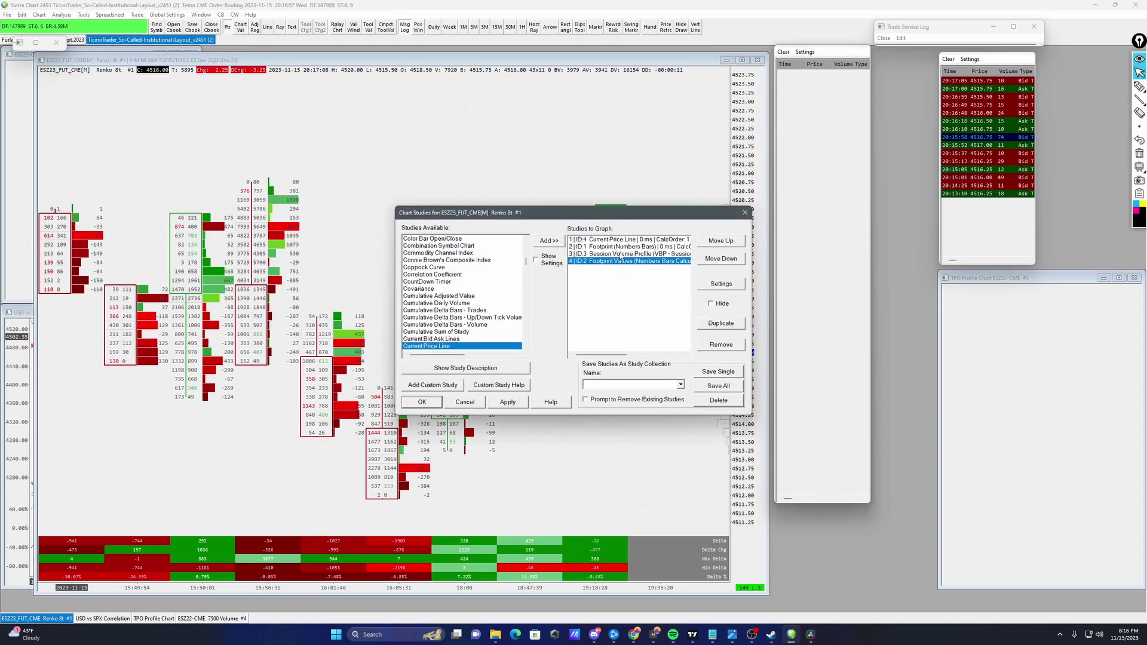
left_click(745, 214)
left_click(8, 40)
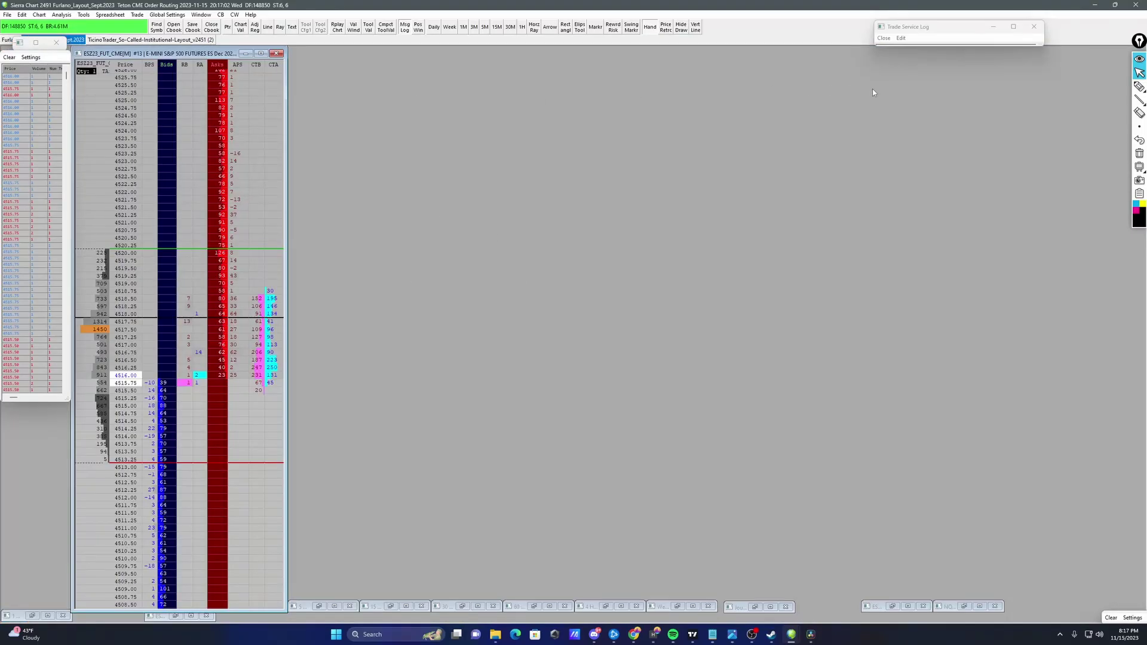
- Bring up the black Renko 8t footprint chart and open its studies list
left_click(1113, 7)
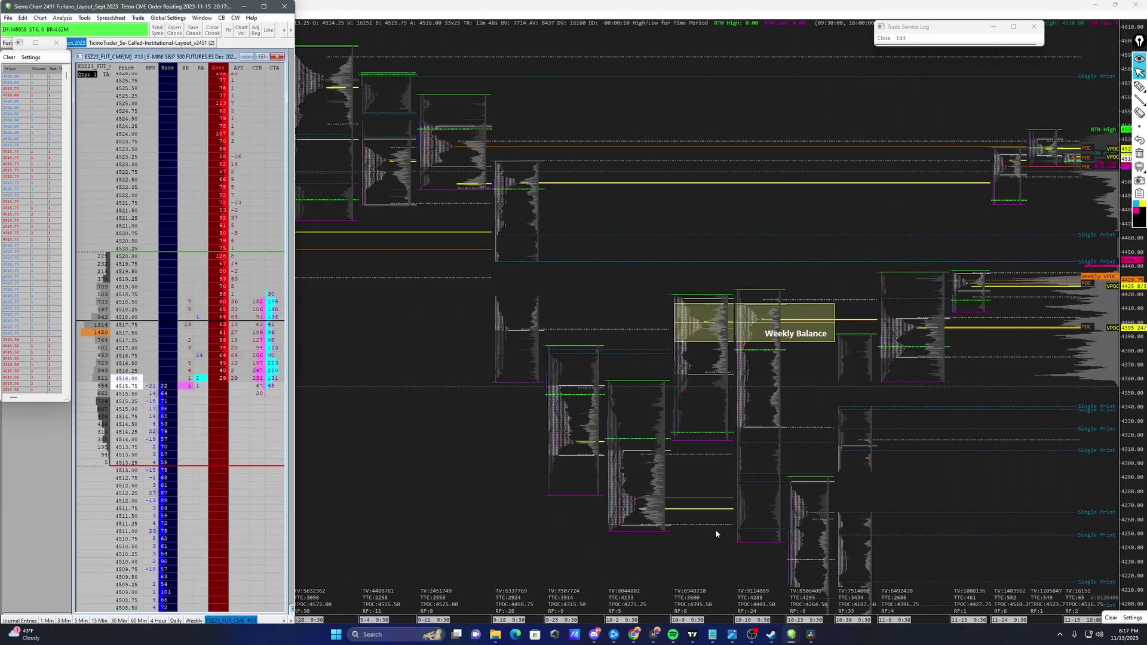
mouse_move(791, 635)
left_click(793, 607)
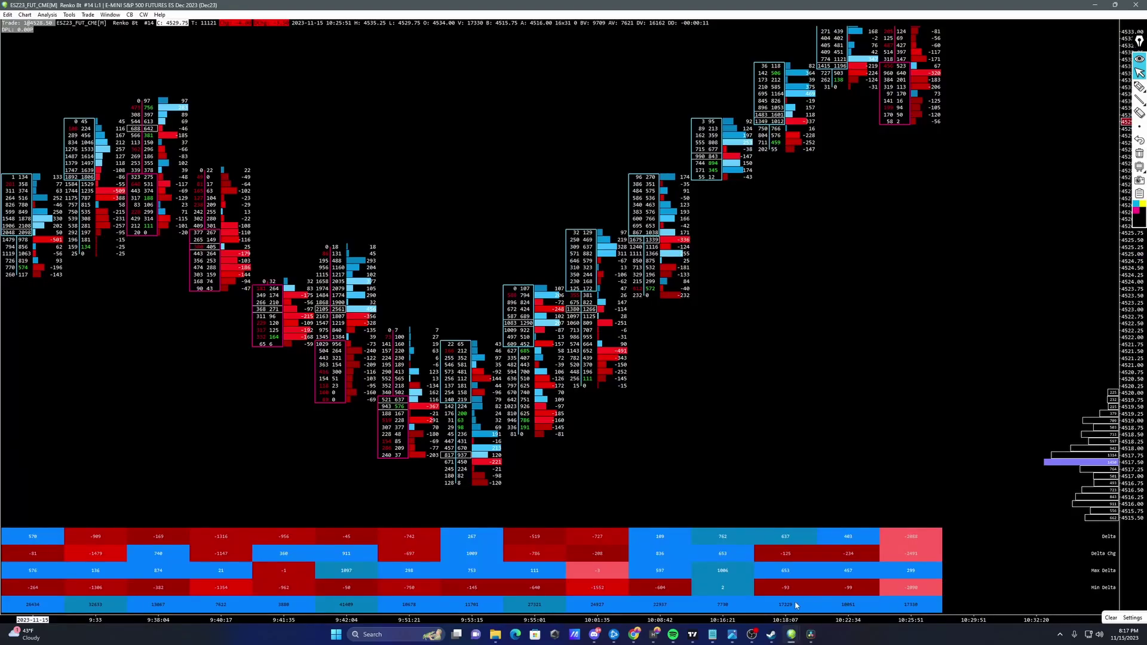
right_click(468, 160)
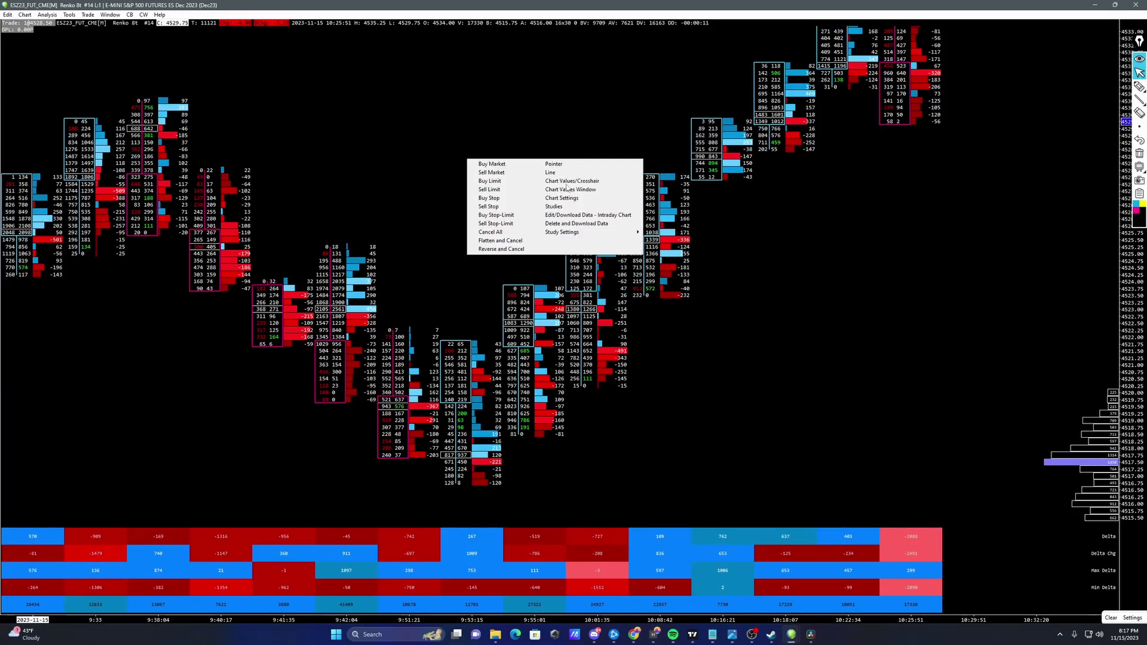
left_click(561, 207)
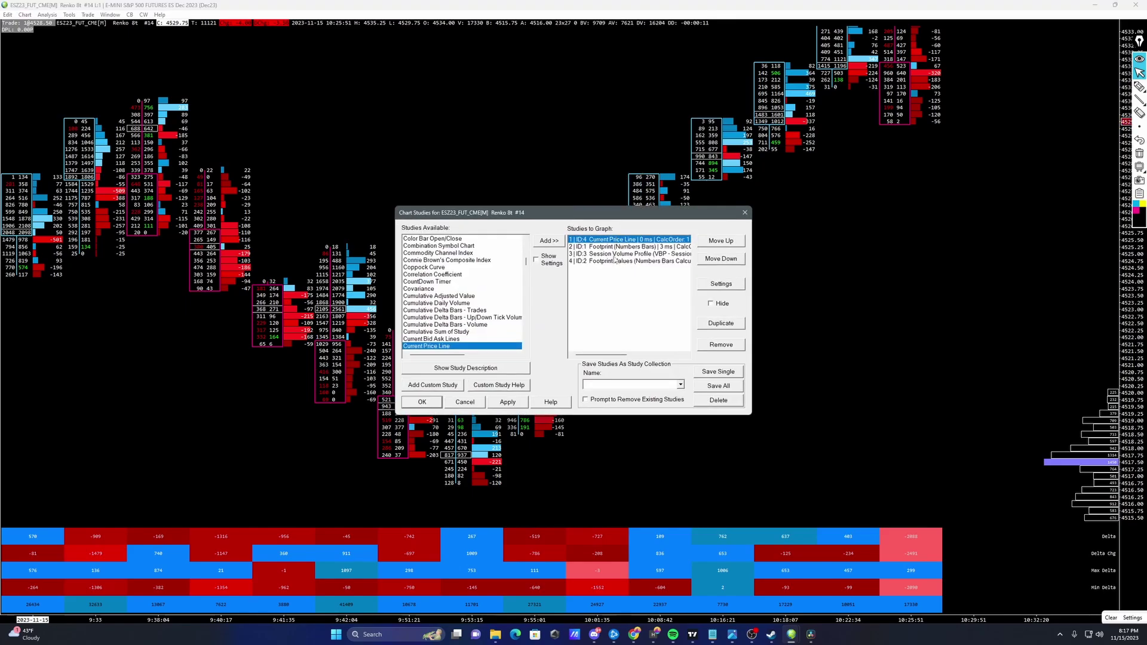
left_click_drag(608, 217, 386, 128)
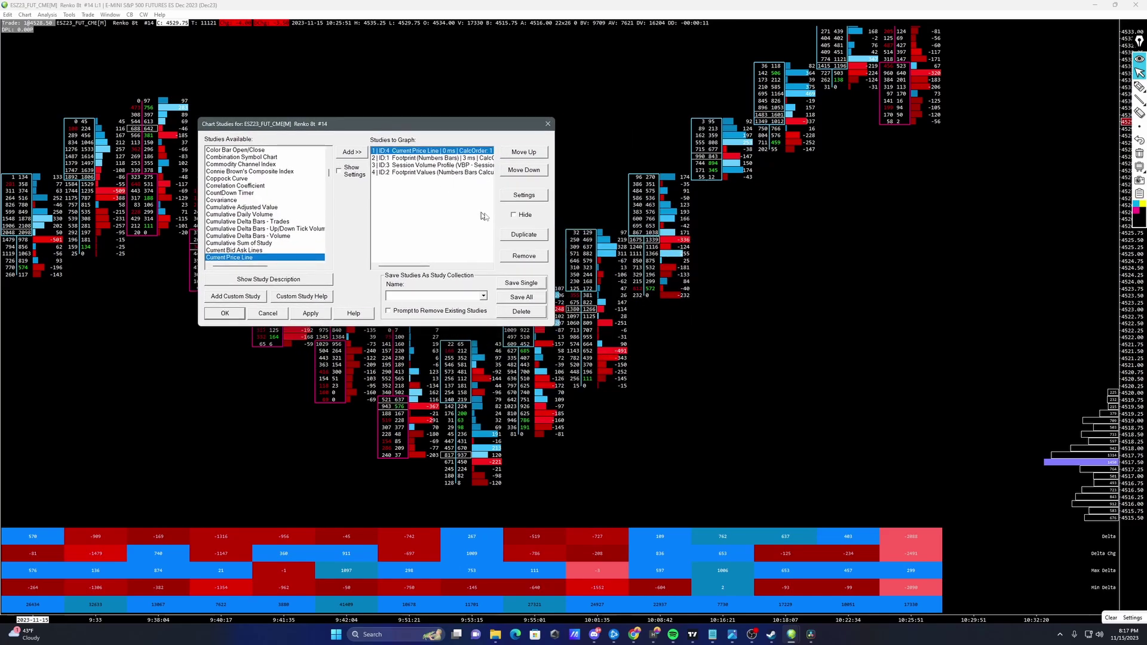
- Review the Current Price Line inputs, close them, and select the Footprint study
left_click(502, 196)
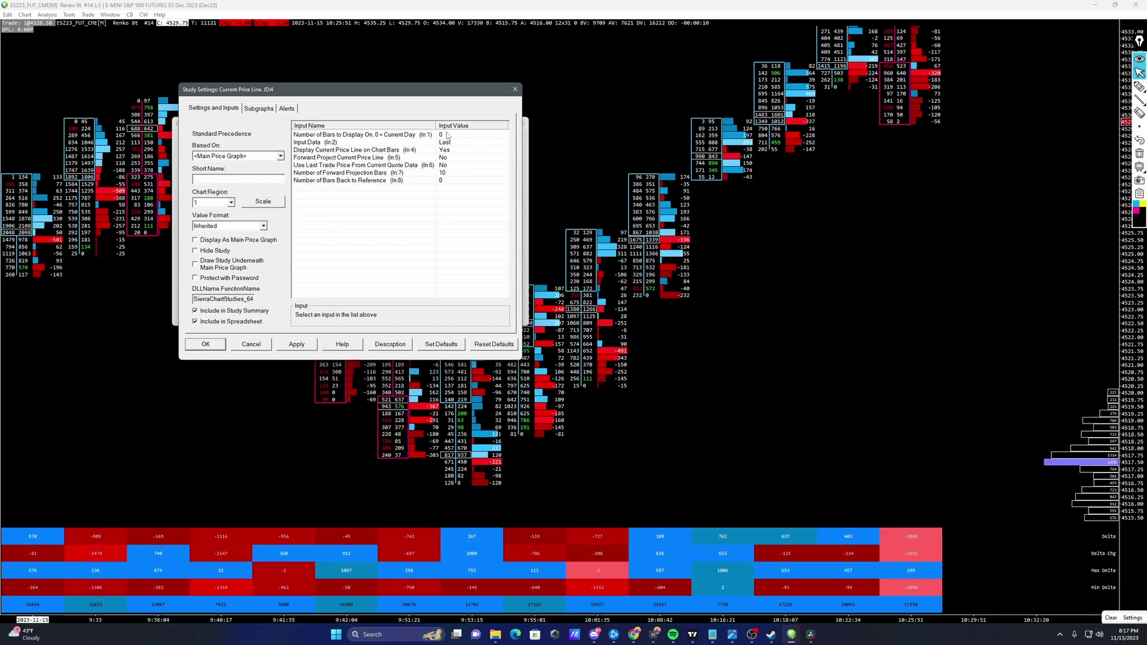
left_click(1138, 86)
left_click_drag(460, 122, 453, 123)
left_click(1139, 153)
left_click(1139, 72)
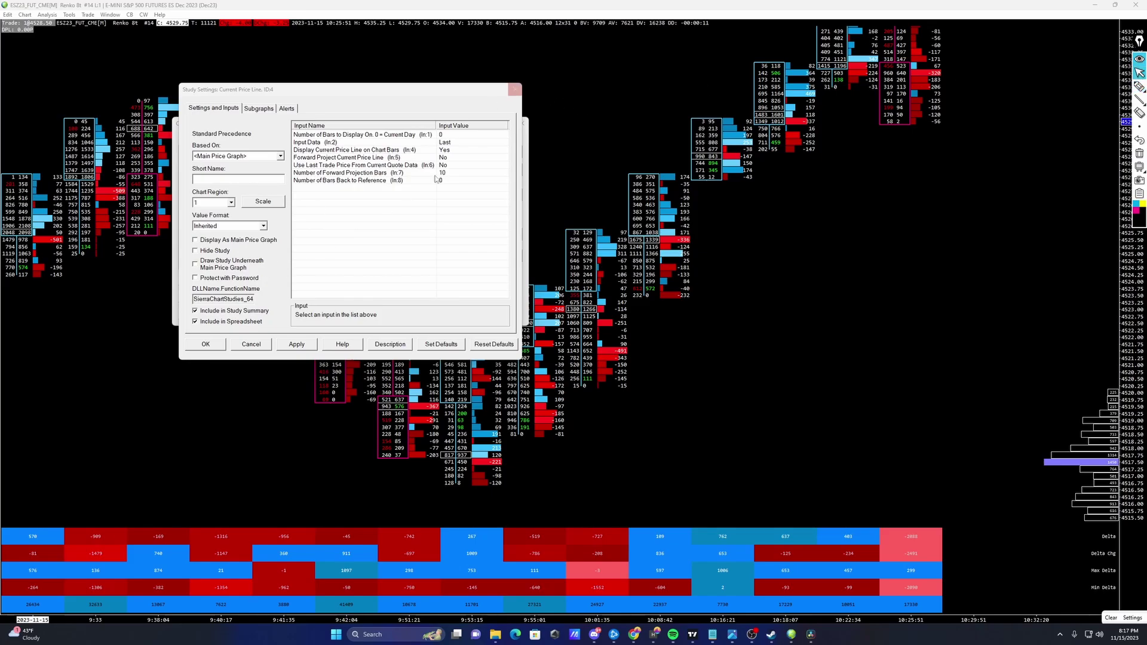
left_click(516, 90)
left_click(420, 159)
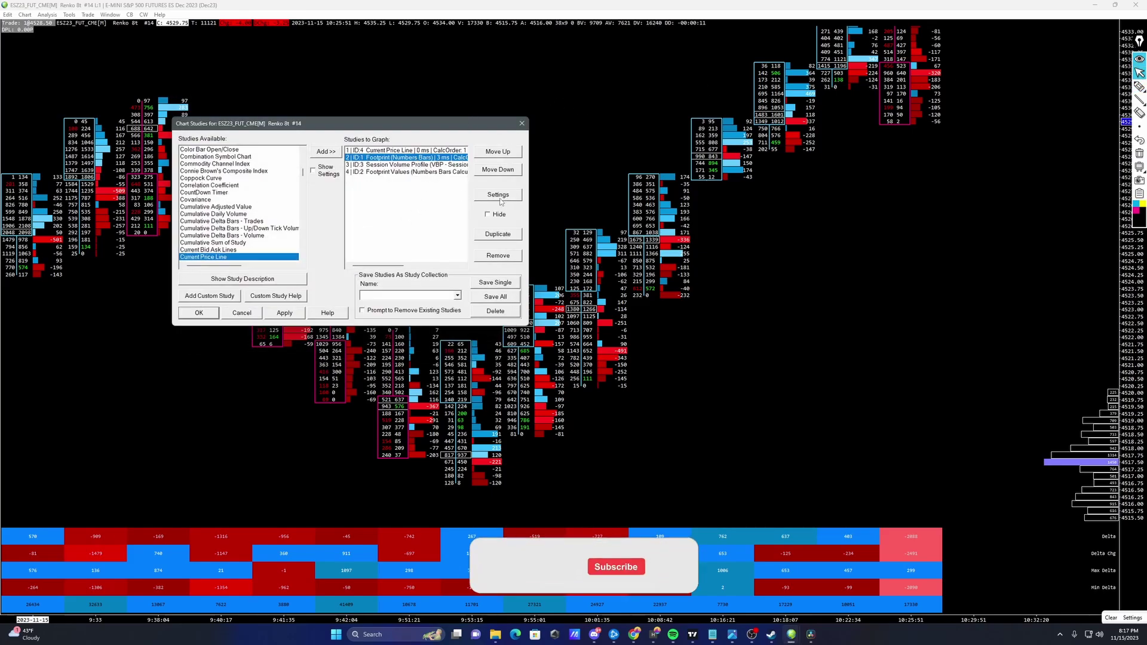
left_click(499, 196)
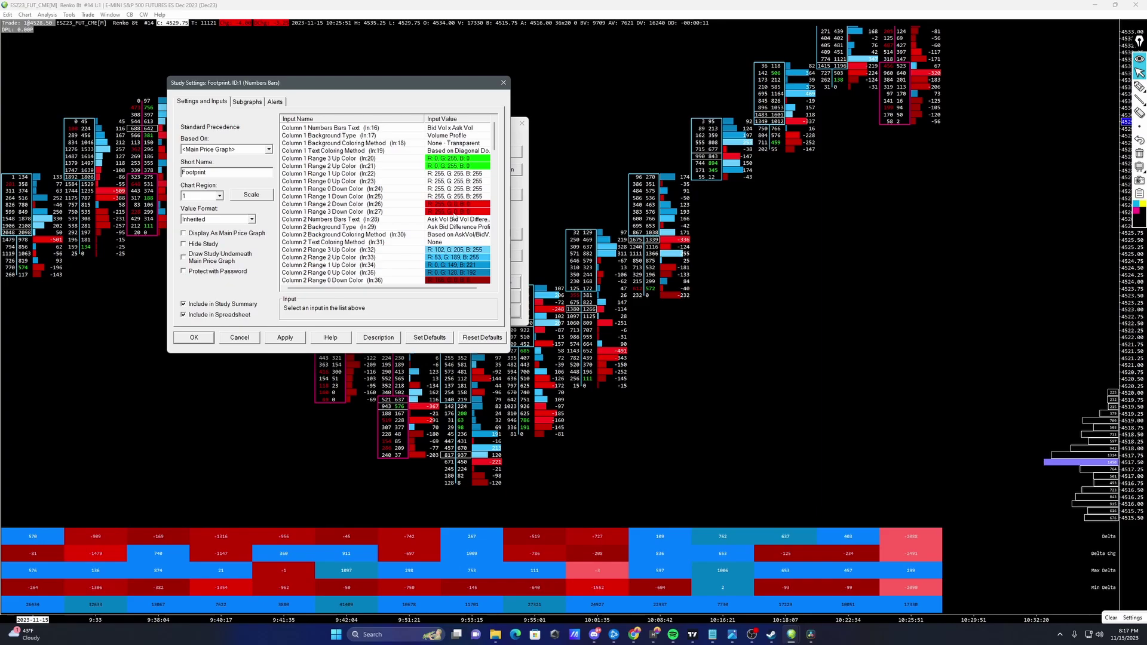
left_click(471, 152)
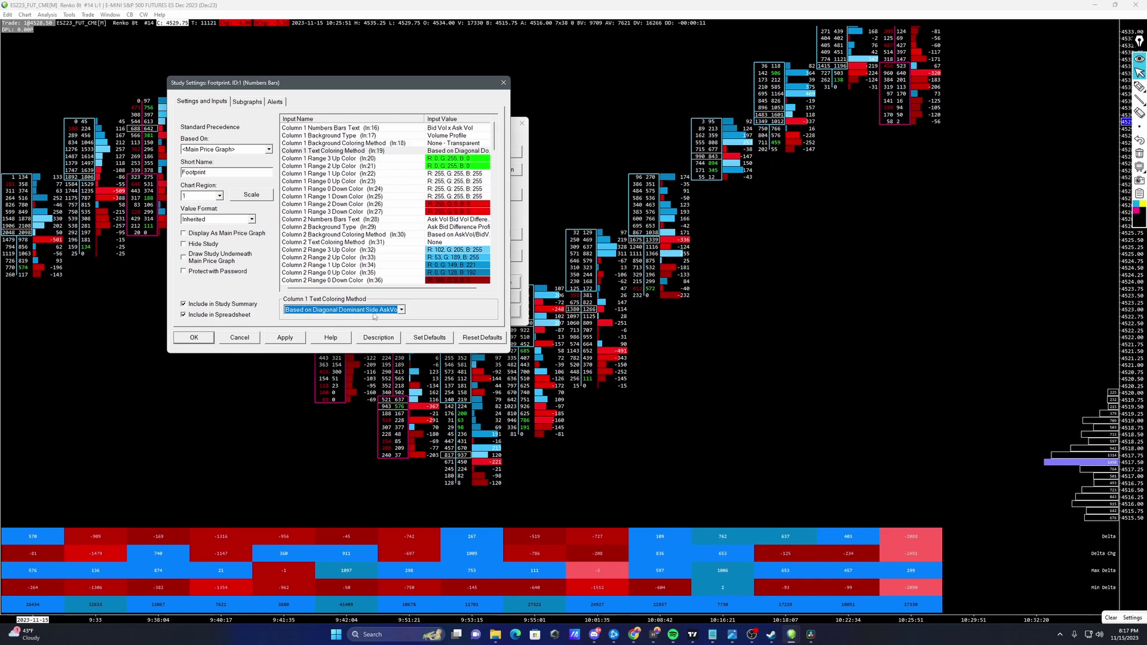
scroll(494, 150, "down", 2)
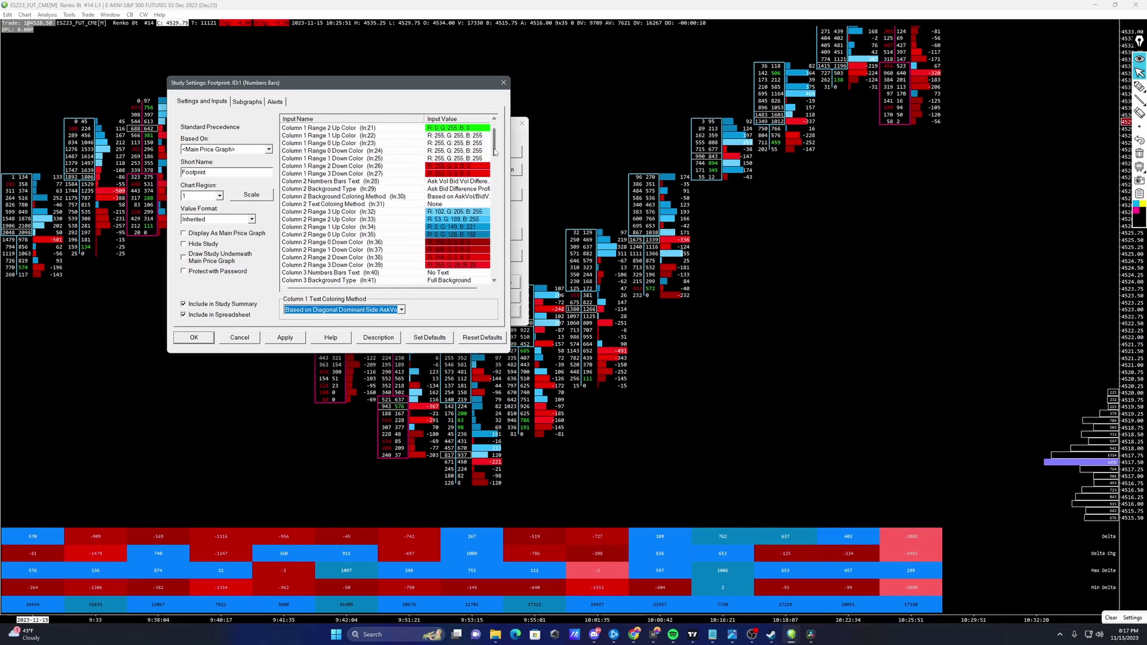
scroll(496, 150, "up", 1)
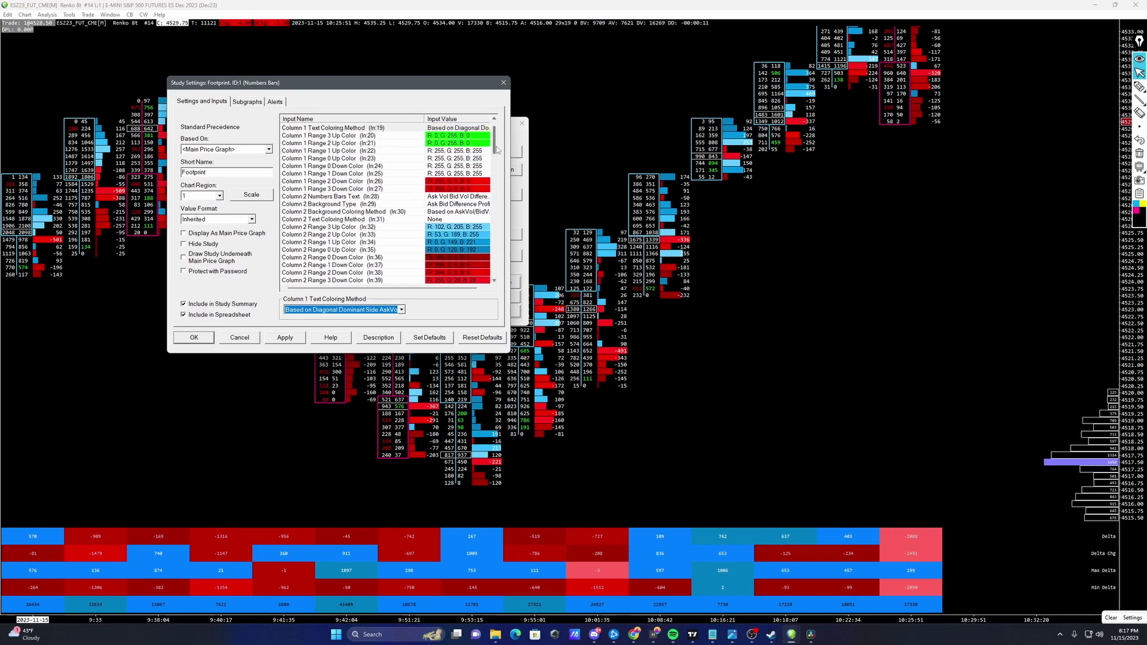
left_click(494, 282)
left_click(494, 282)
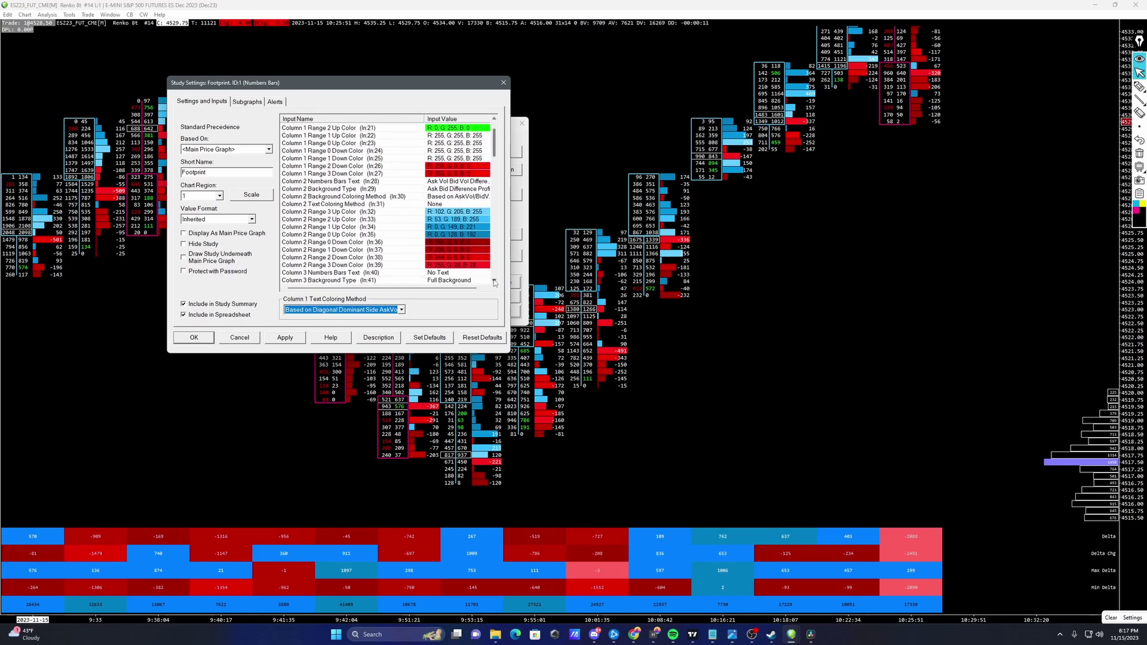
left_click(494, 282)
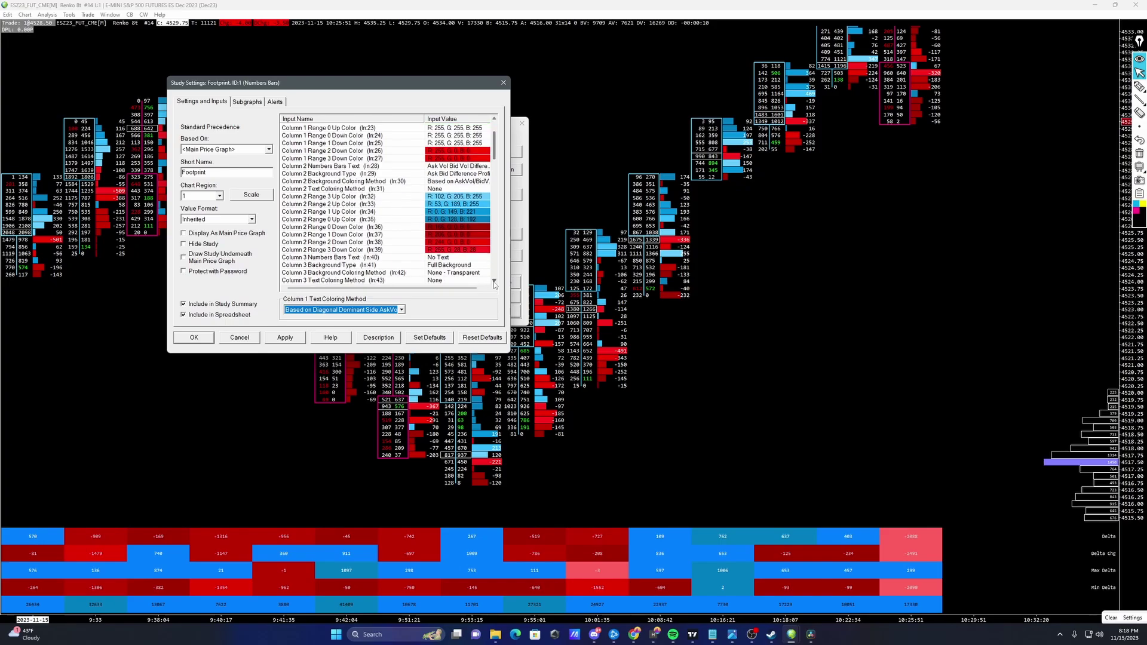
left_click(494, 283)
left_click(494, 282)
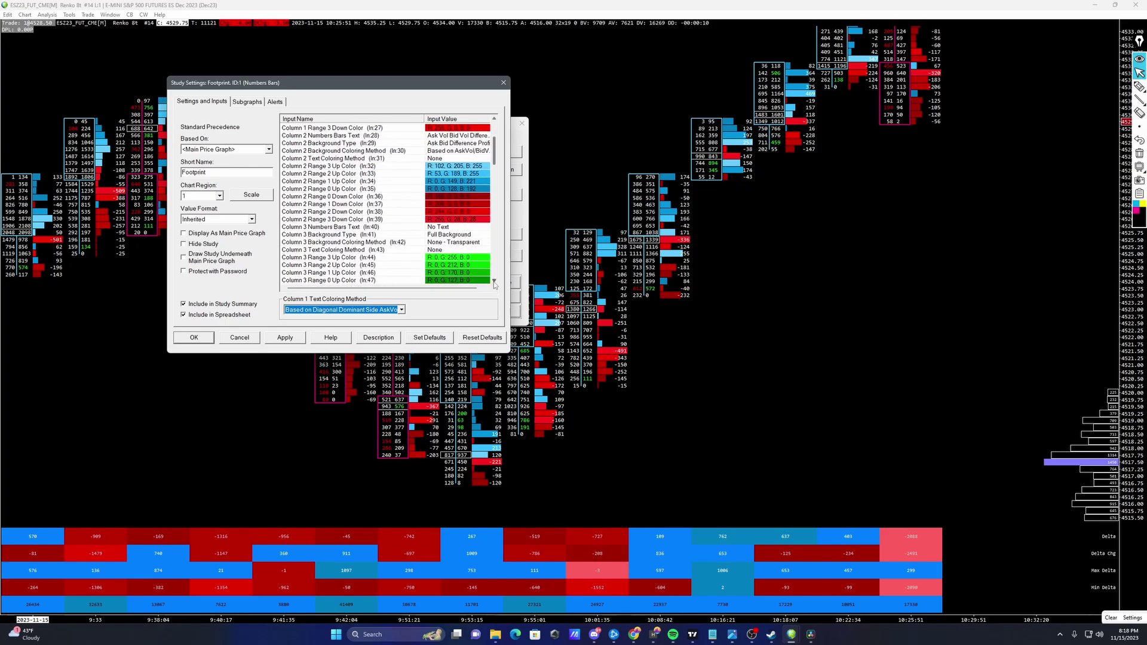
left_click(494, 282)
left_click(494, 282)
left_click(494, 282)
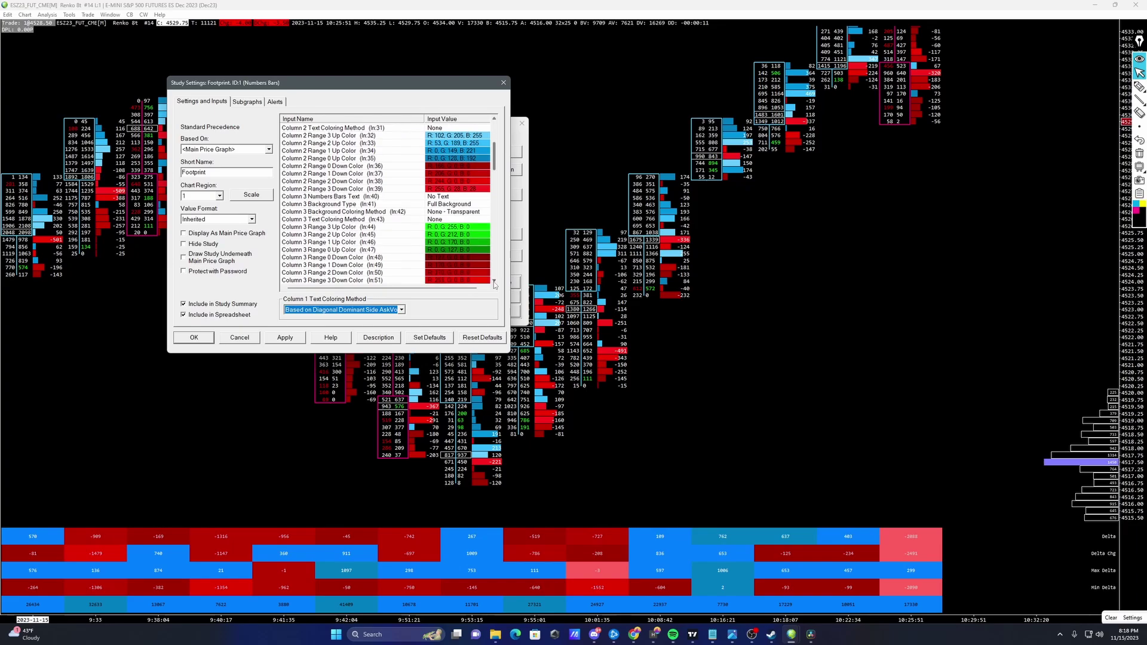
left_click(494, 282)
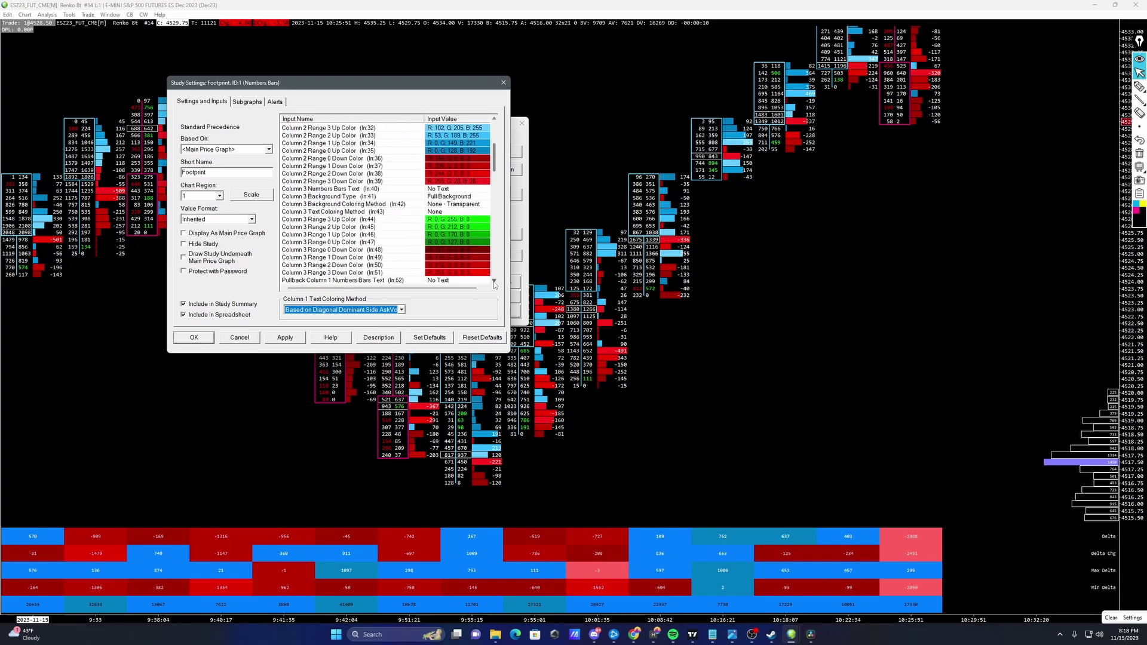
left_click(495, 282)
left_click(494, 282)
left_click(495, 283)
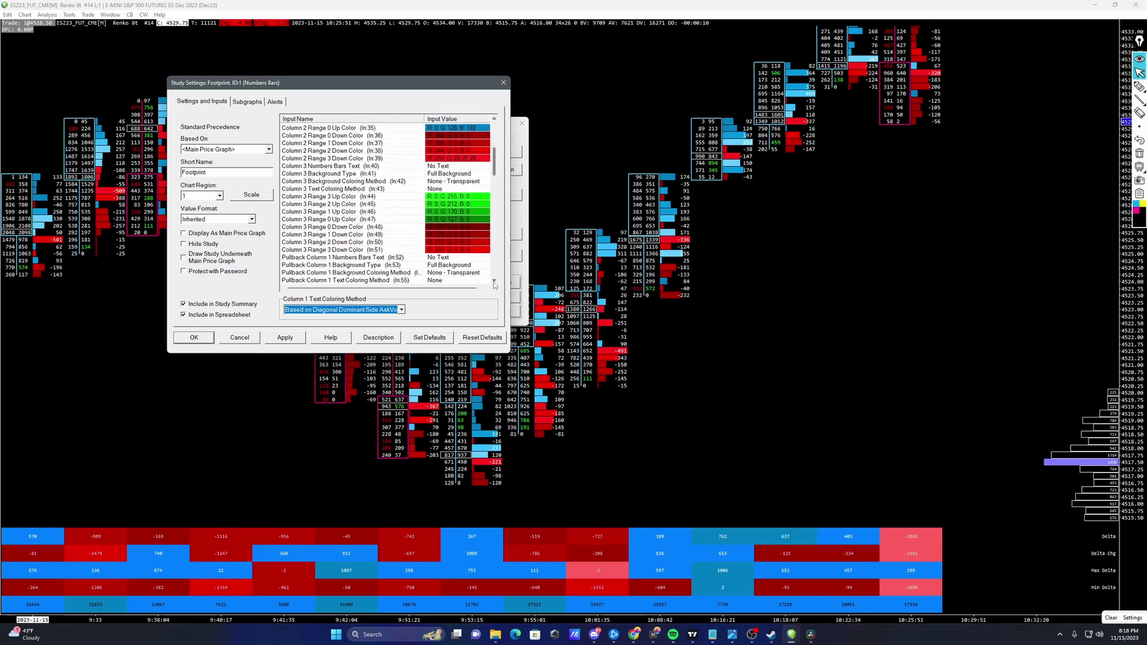
left_click(494, 282)
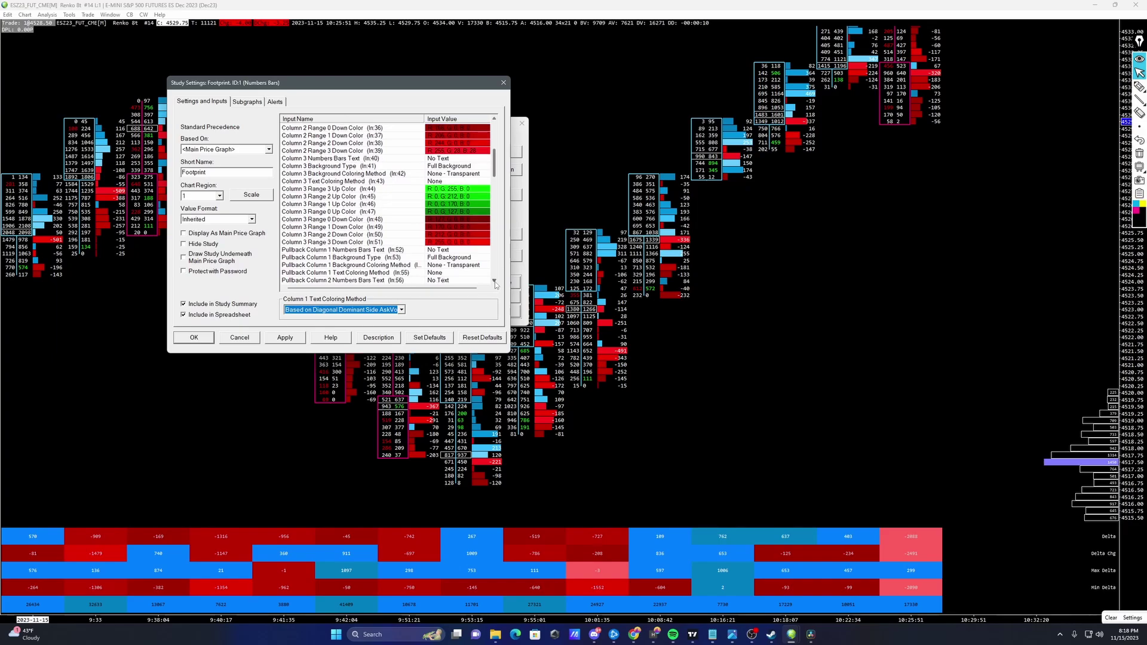
left_click(494, 282)
left_click(494, 282)
left_click(494, 283)
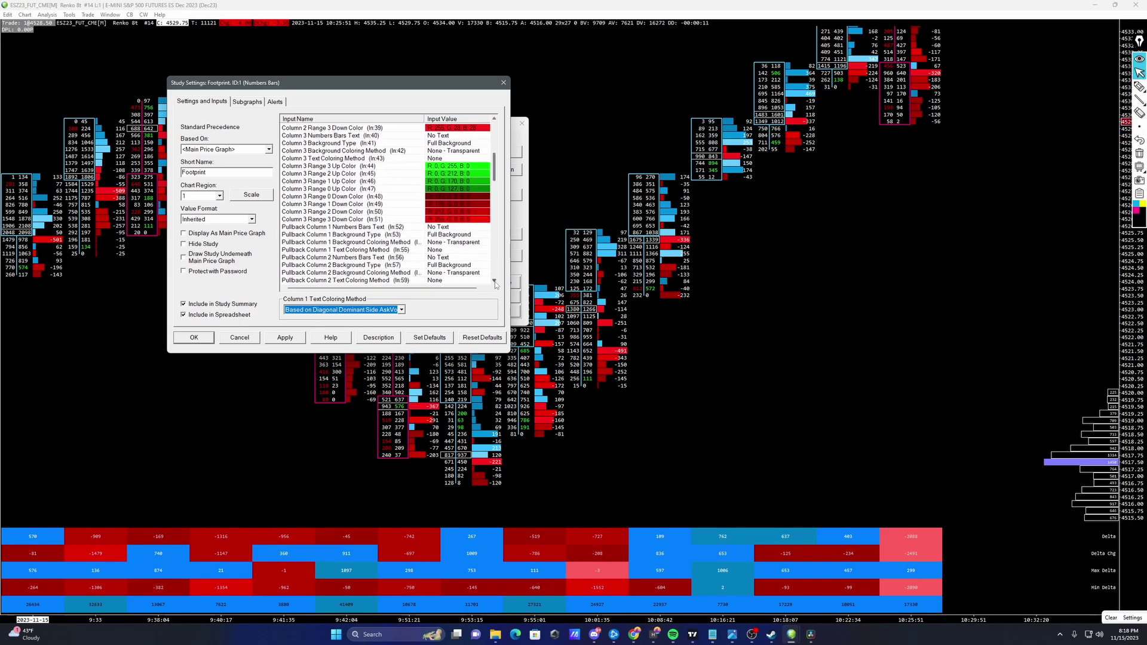
left_click(495, 282)
left_click(494, 282)
left_click(494, 282)
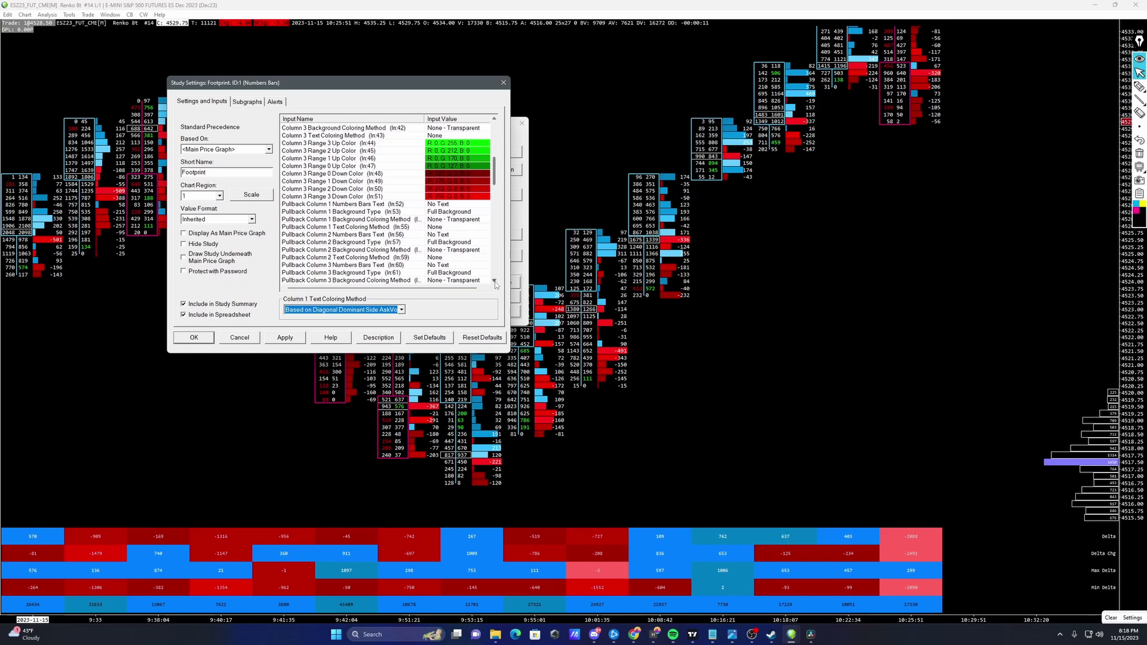
left_click(494, 282)
left_click(494, 282)
left_click(495, 282)
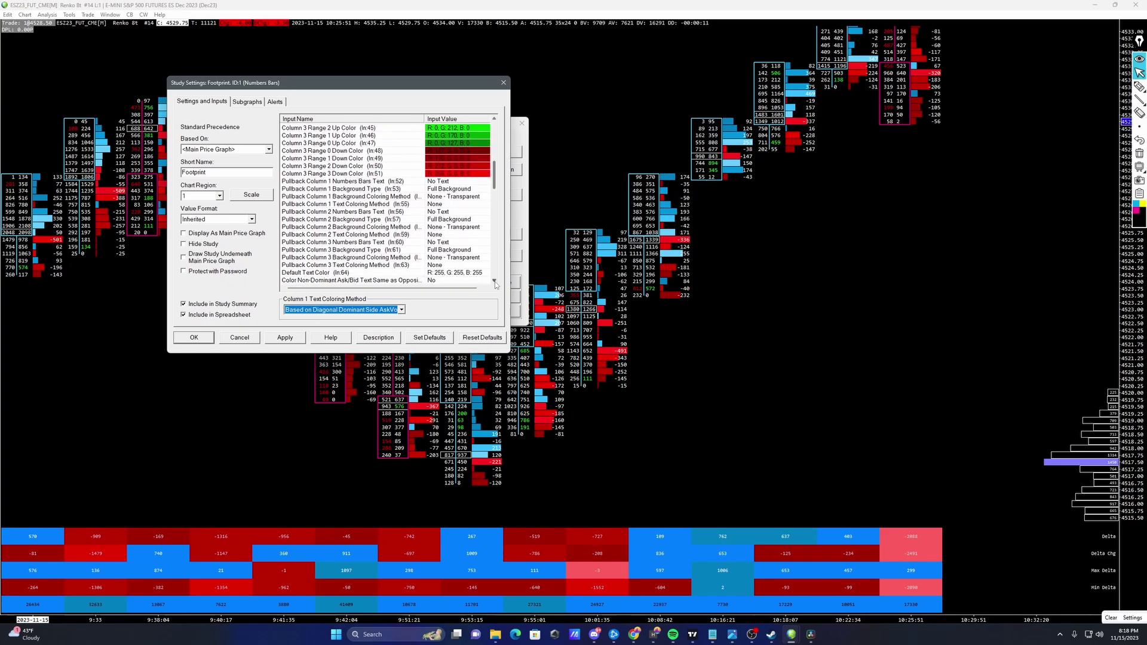
- Scroll the Footprint study inputs down past the up/down text color ranges to Spacing Adjustment Value
left_click(494, 282)
left_click(494, 282)
left_click(494, 282)
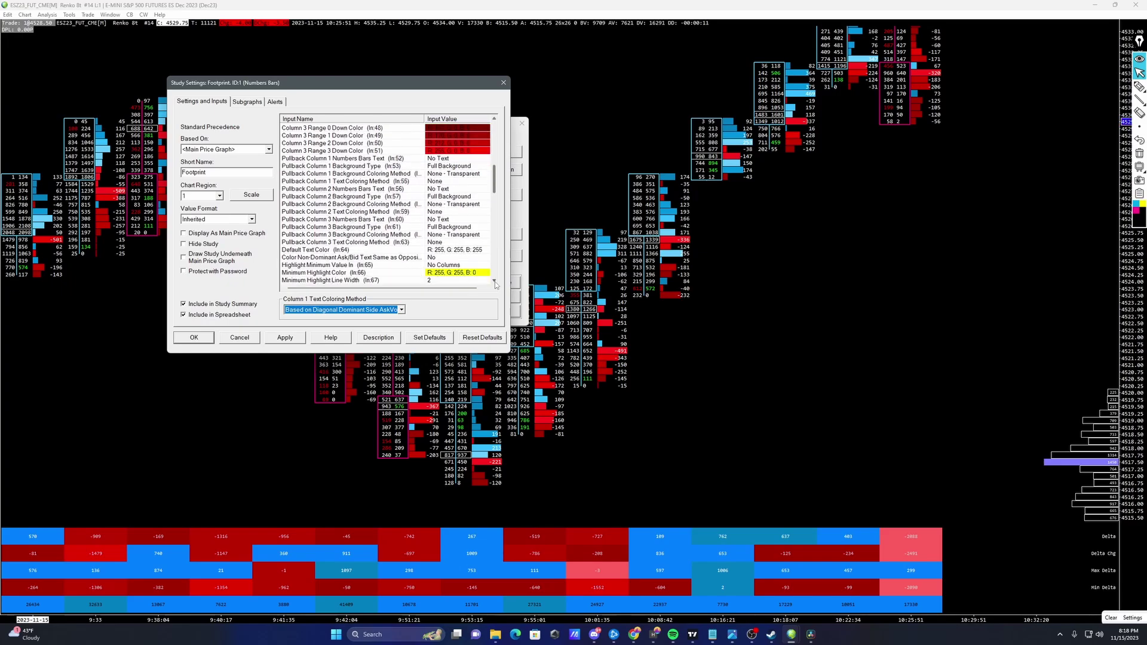
left_click(494, 282)
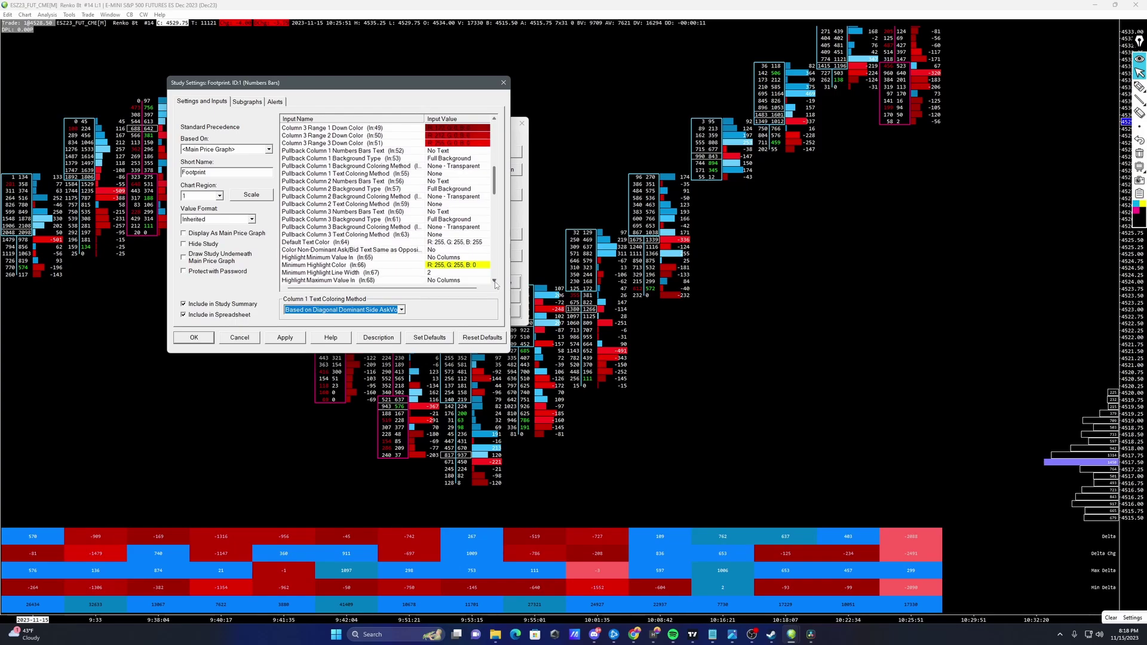
left_click(494, 282)
left_click(495, 282)
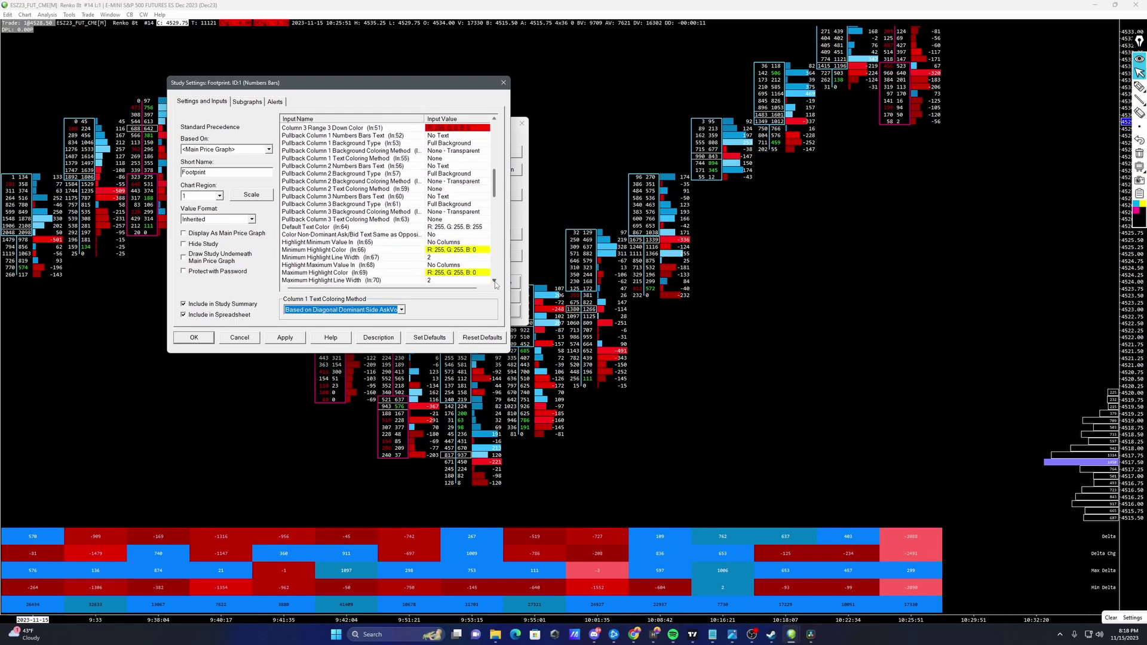
left_click(494, 283)
left_click(494, 282)
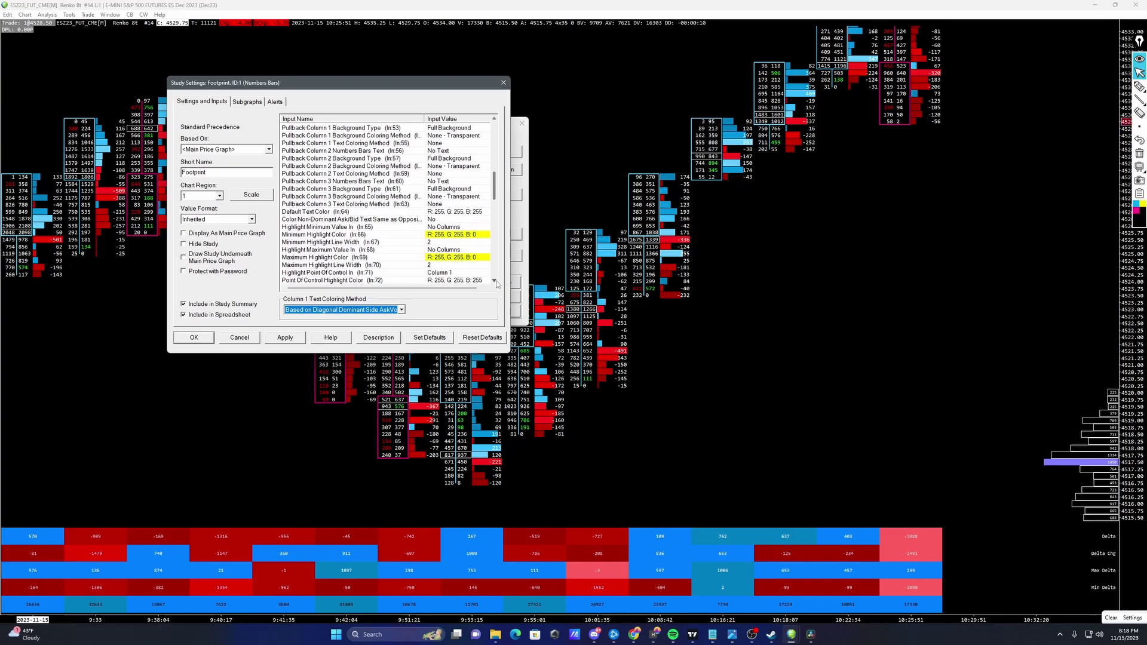
left_click(495, 282)
left_click(494, 282)
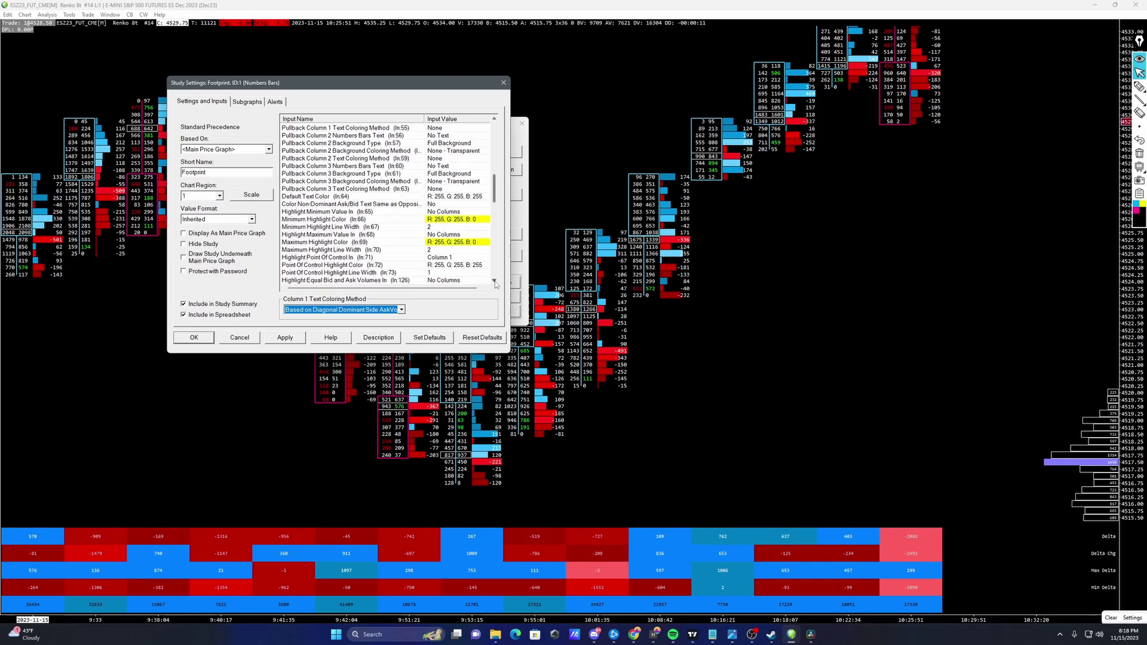
left_click(494, 282)
left_click(494, 282)
left_click(495, 282)
left_click(495, 282)
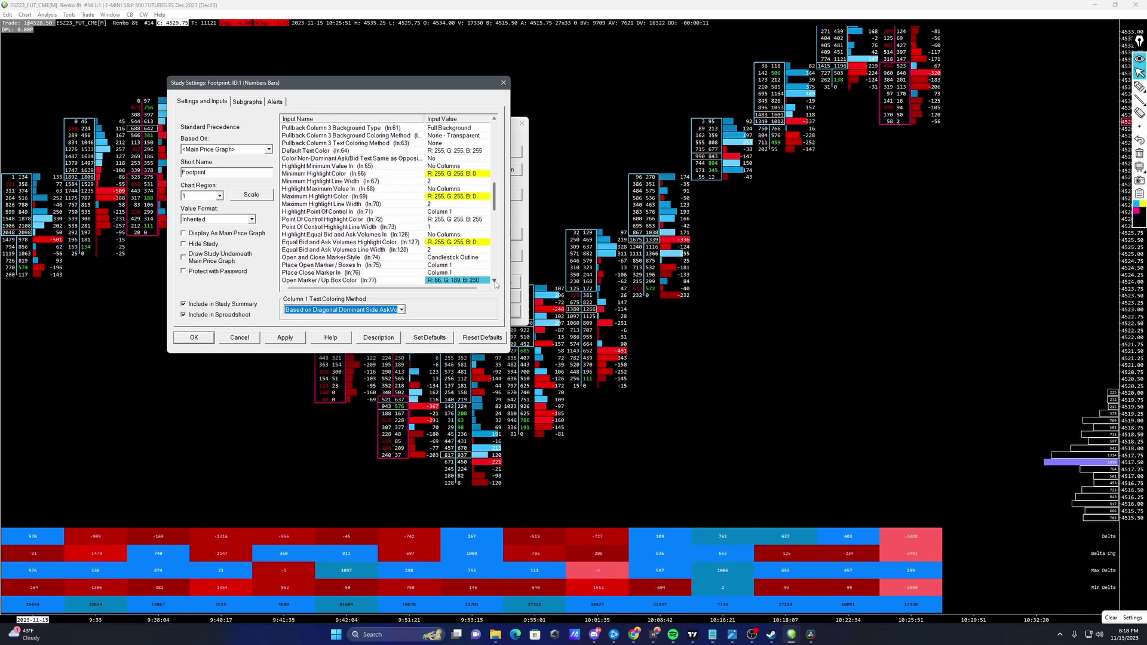
left_click(495, 282)
left_click(494, 283)
left_click(494, 282)
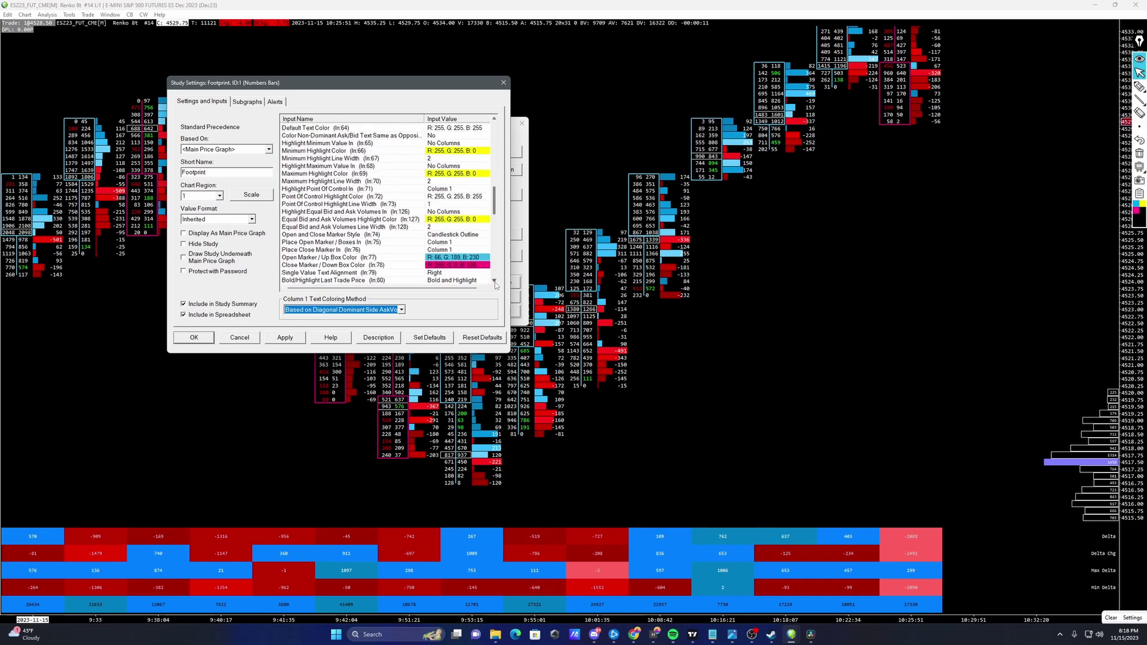
left_click(494, 282)
left_click(494, 282)
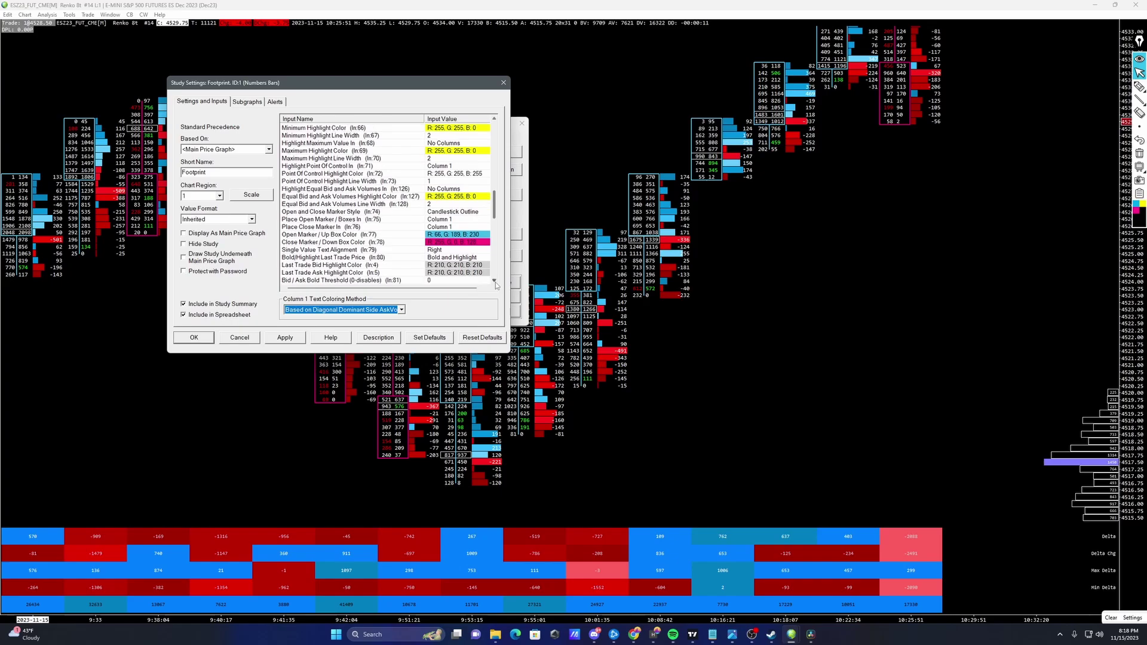
left_click(495, 281)
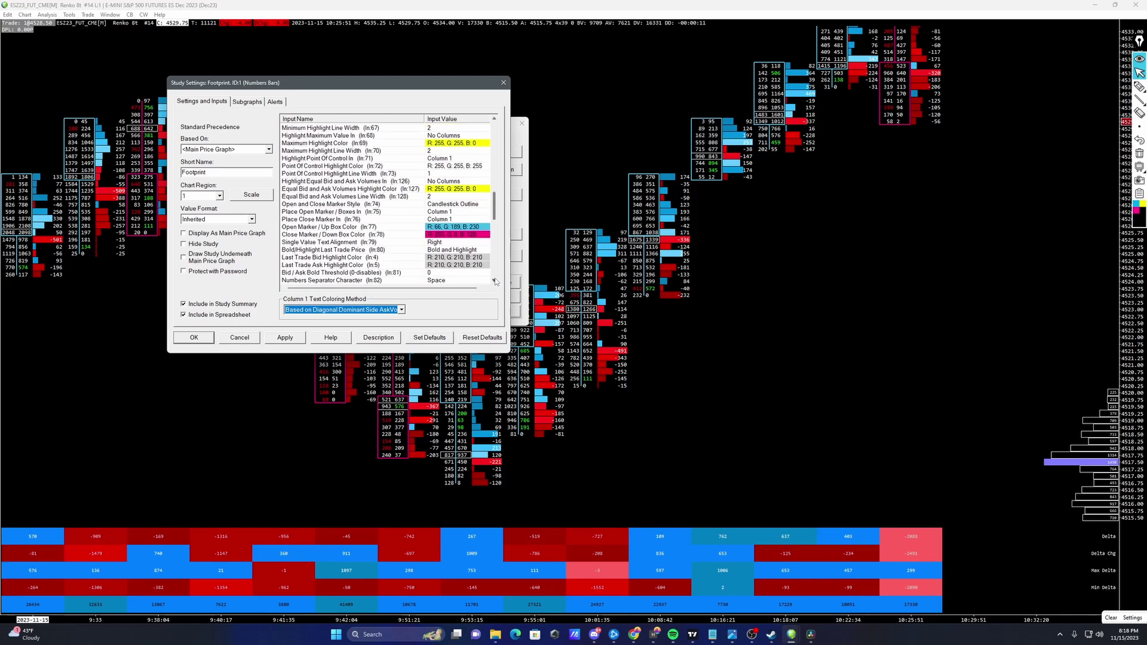
left_click(495, 281)
left_click(495, 281)
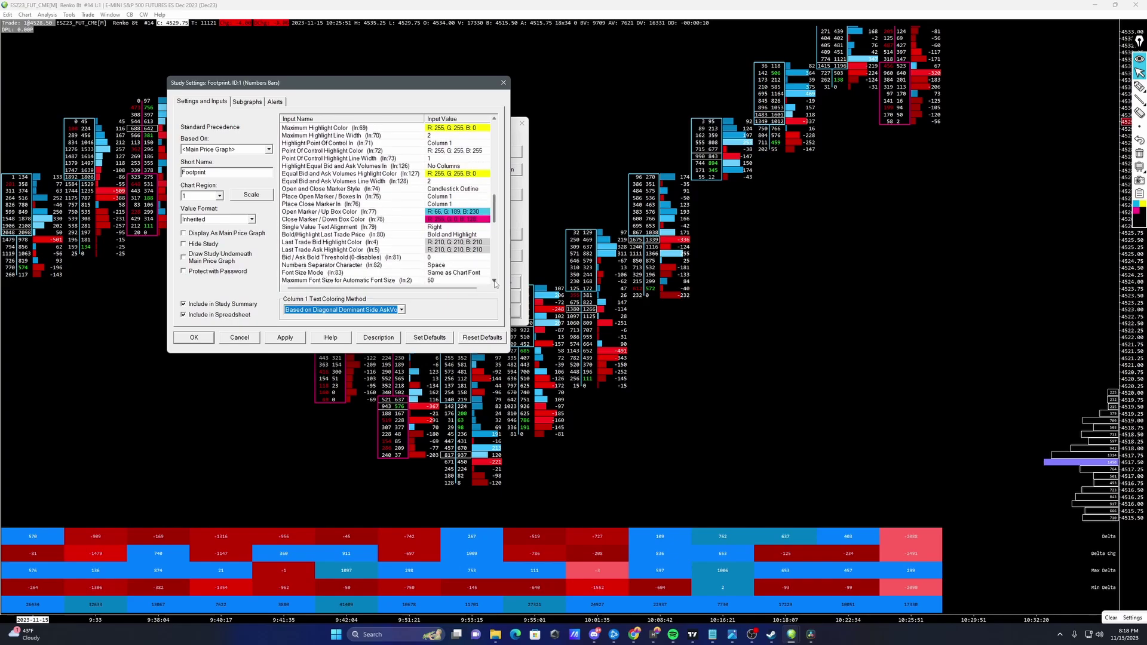
double_click(494, 281)
double_click(494, 282)
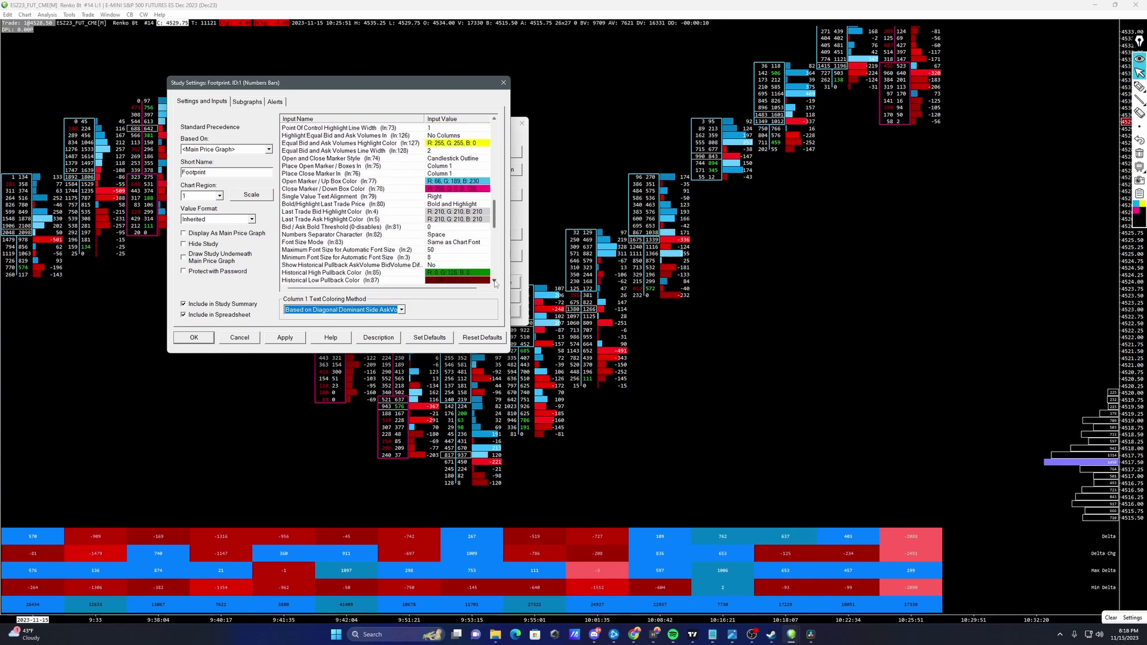
left_click(494, 281)
left_click(495, 281)
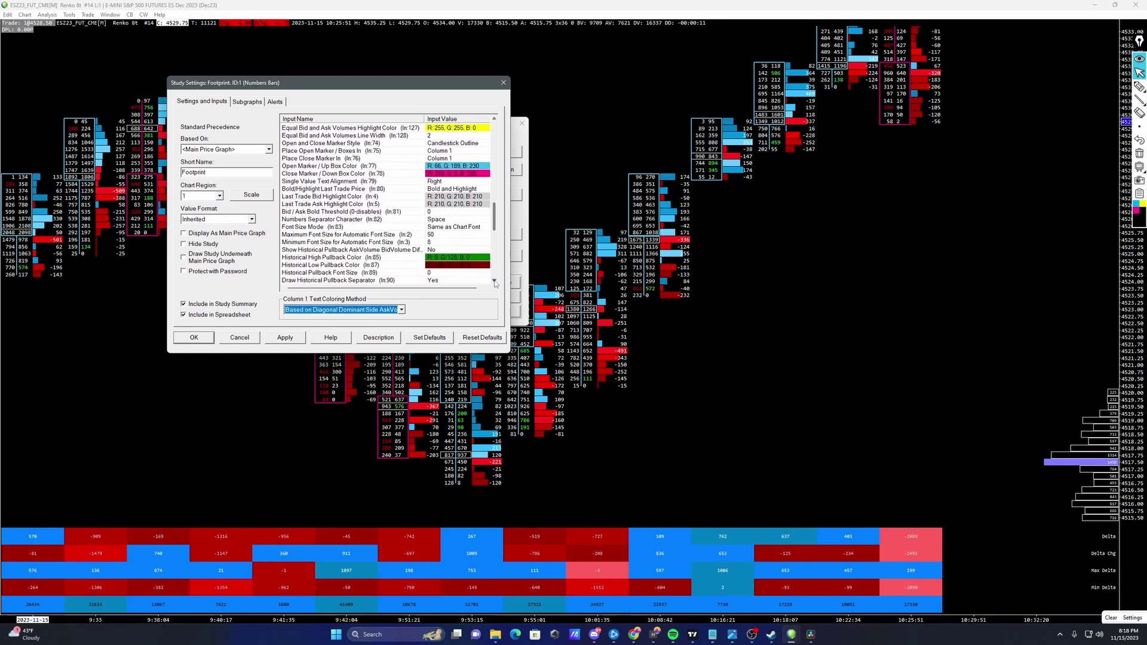
double_click(495, 282)
double_click(494, 282)
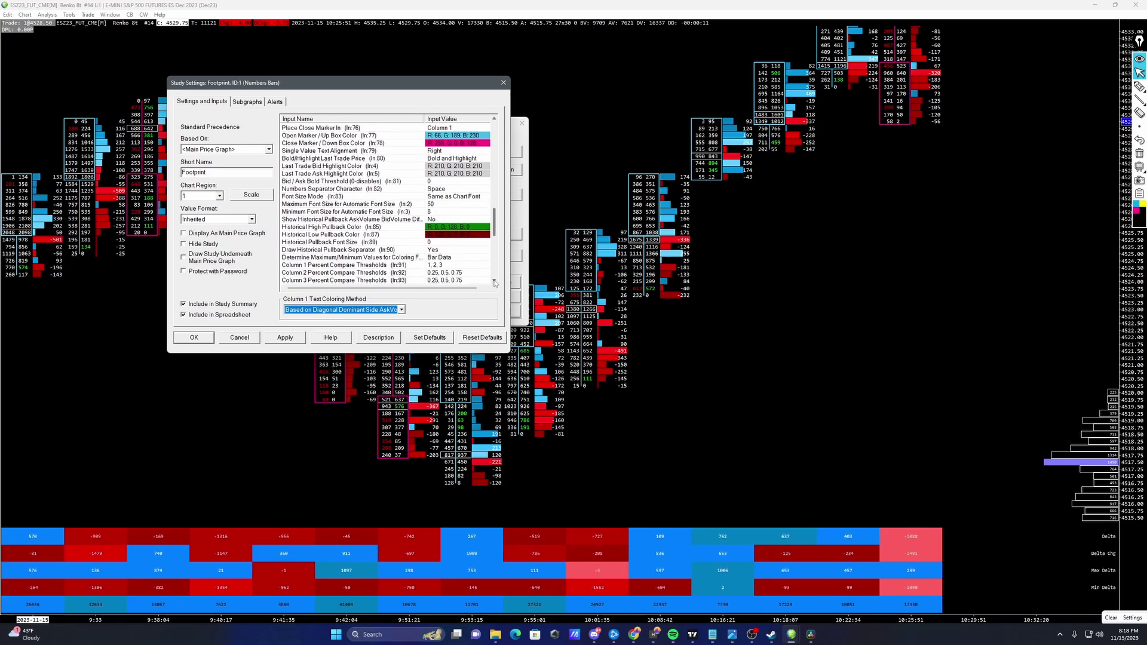
left_click(494, 282)
double_click(495, 281)
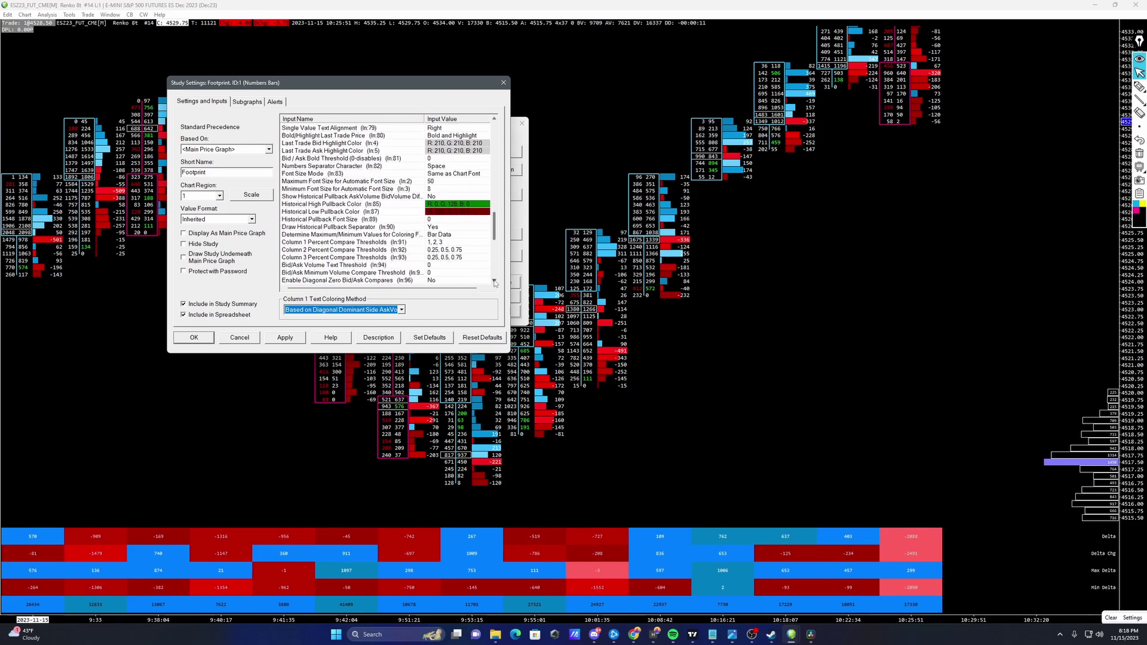
left_click(494, 281)
double_click(494, 281)
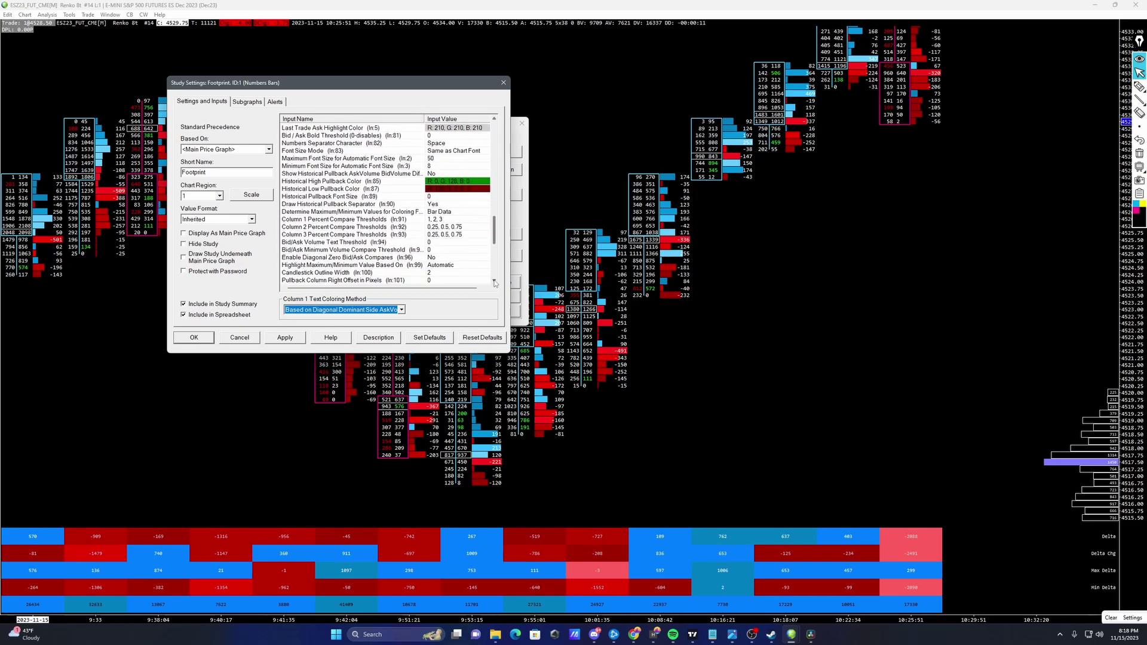
left_click(494, 281)
double_click(494, 281)
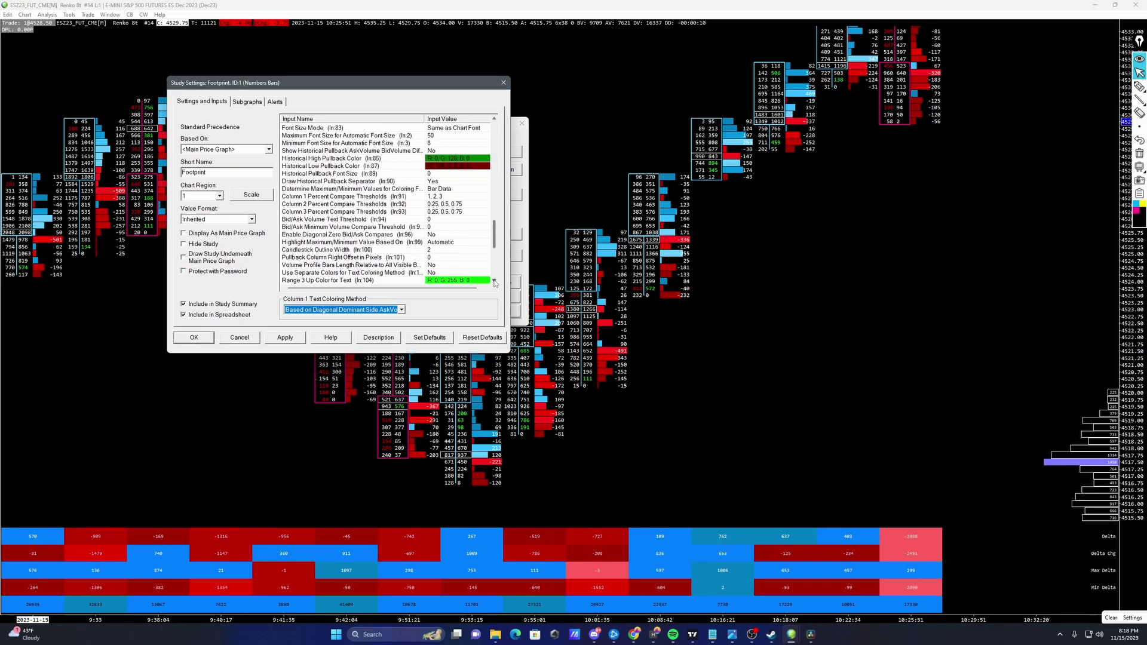
left_click(494, 281)
left_click(494, 282)
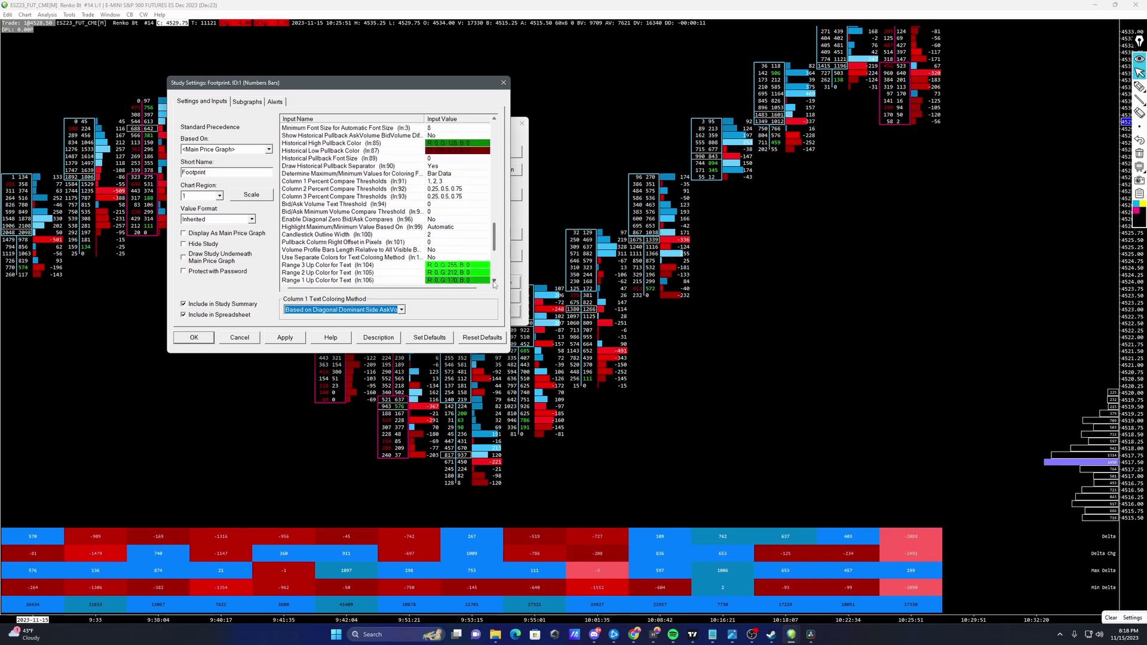
left_click(494, 281)
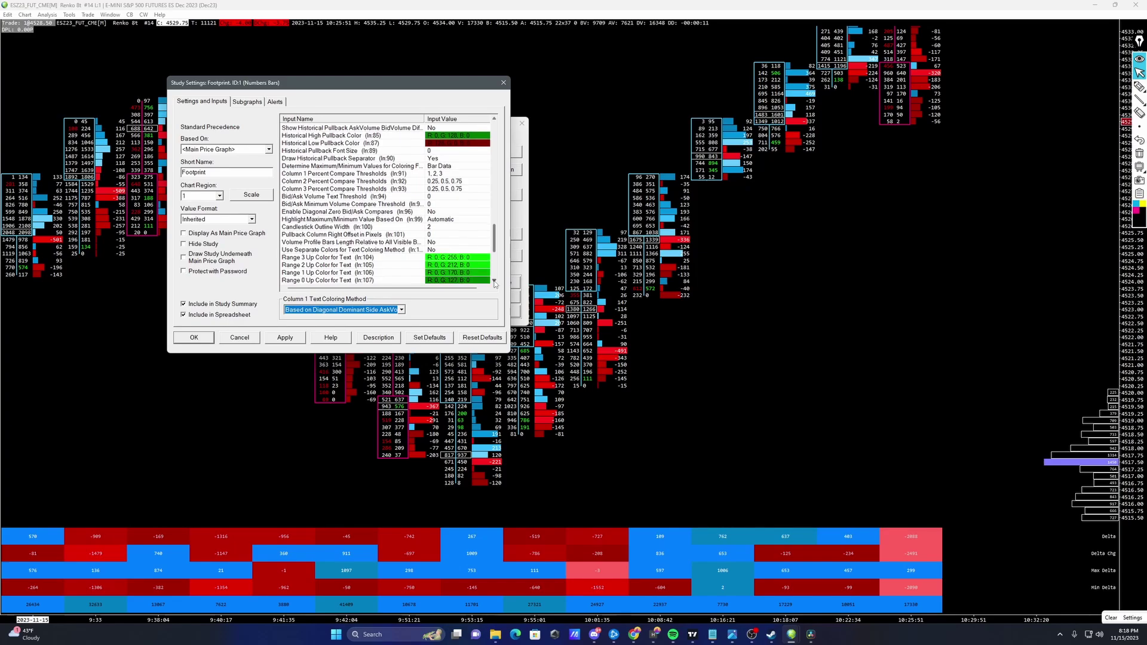
left_click(494, 281)
left_click(494, 282)
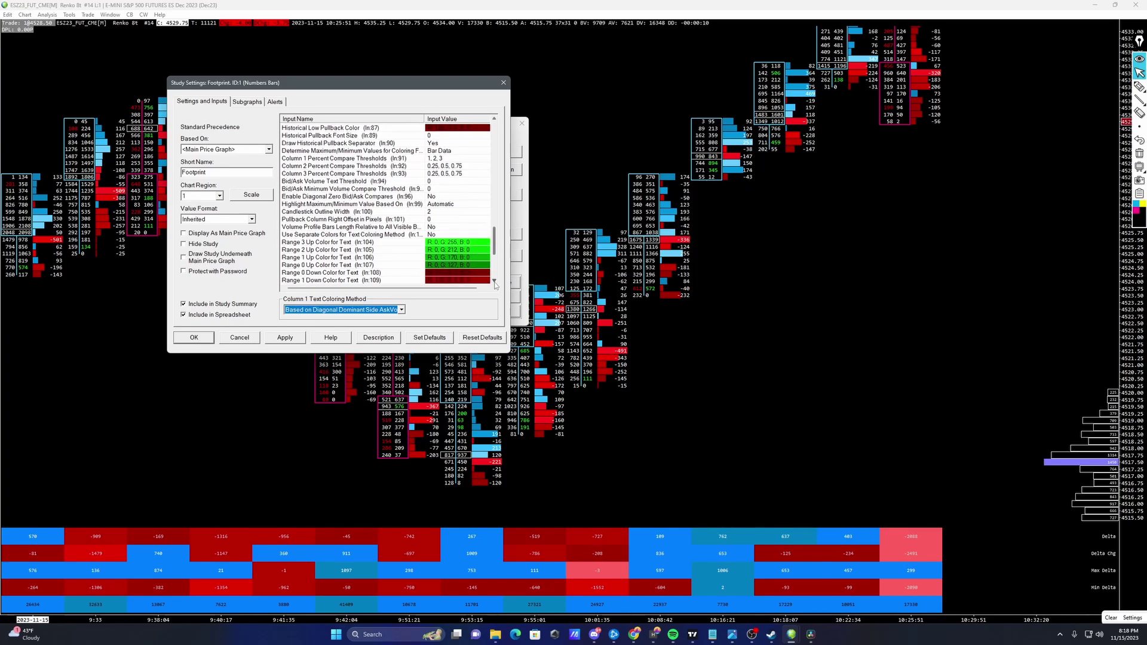
left_click(494, 281)
left_click(494, 282)
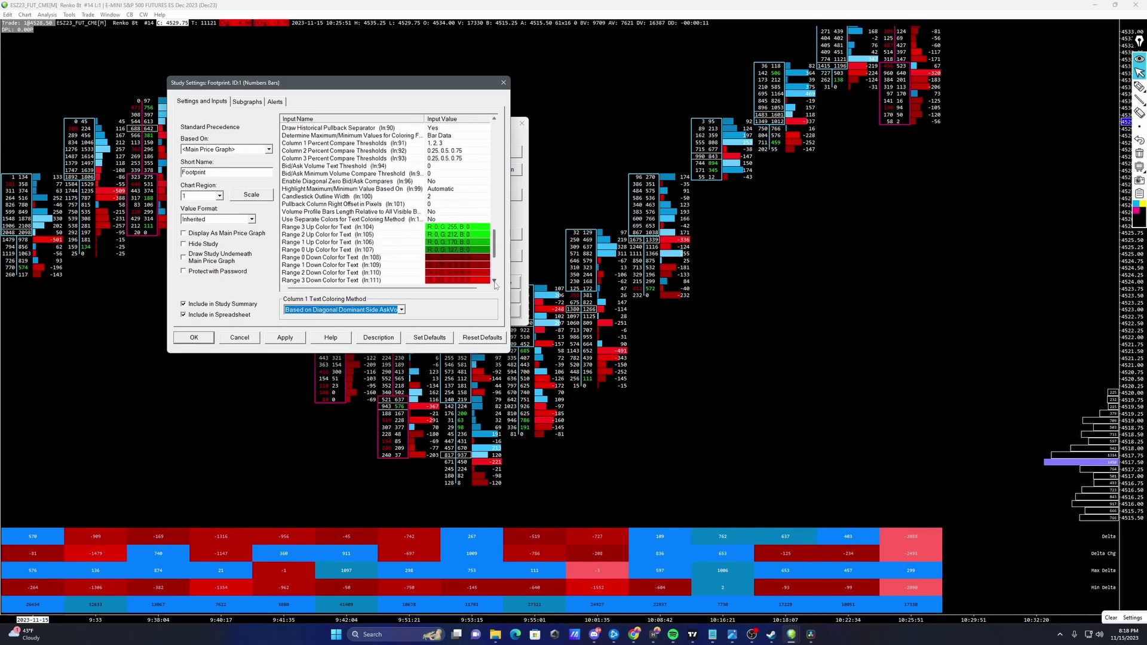
double_click(494, 281)
left_click(494, 281)
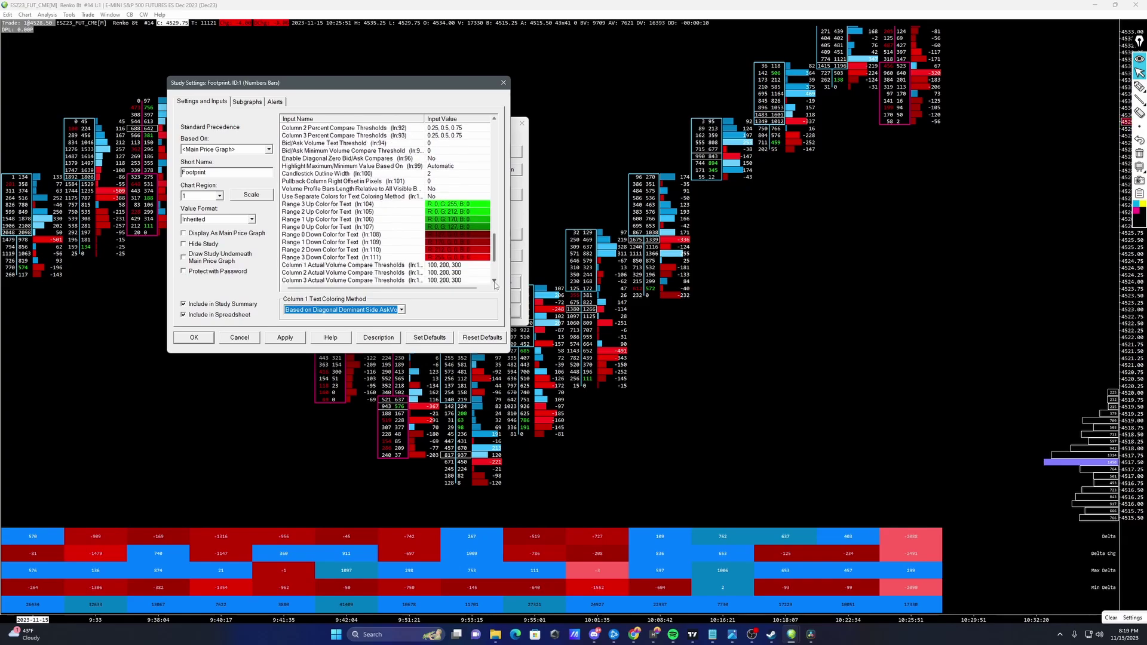
left_click(494, 281)
double_click(495, 281)
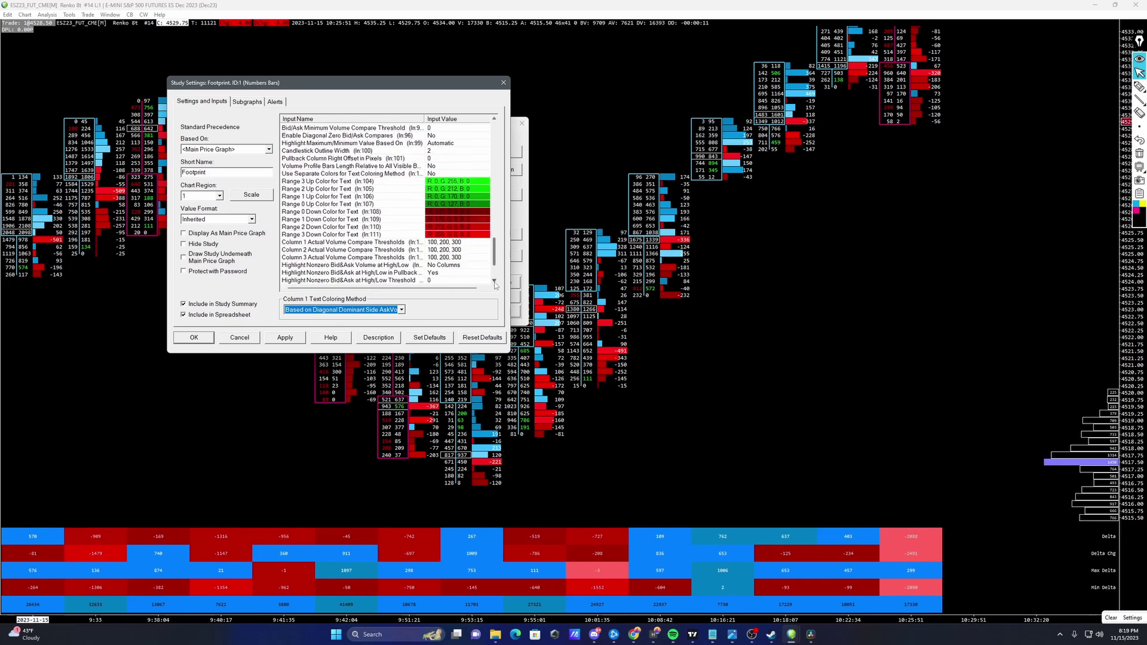
left_click(494, 282)
double_click(494, 282)
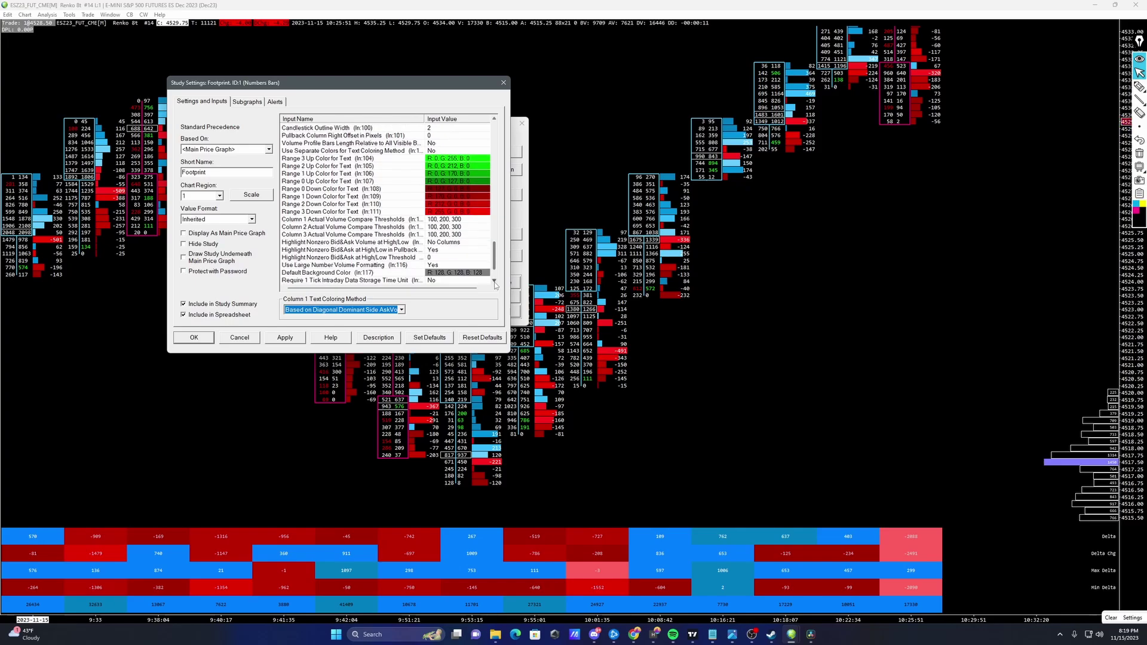
left_click(494, 281)
left_click(494, 282)
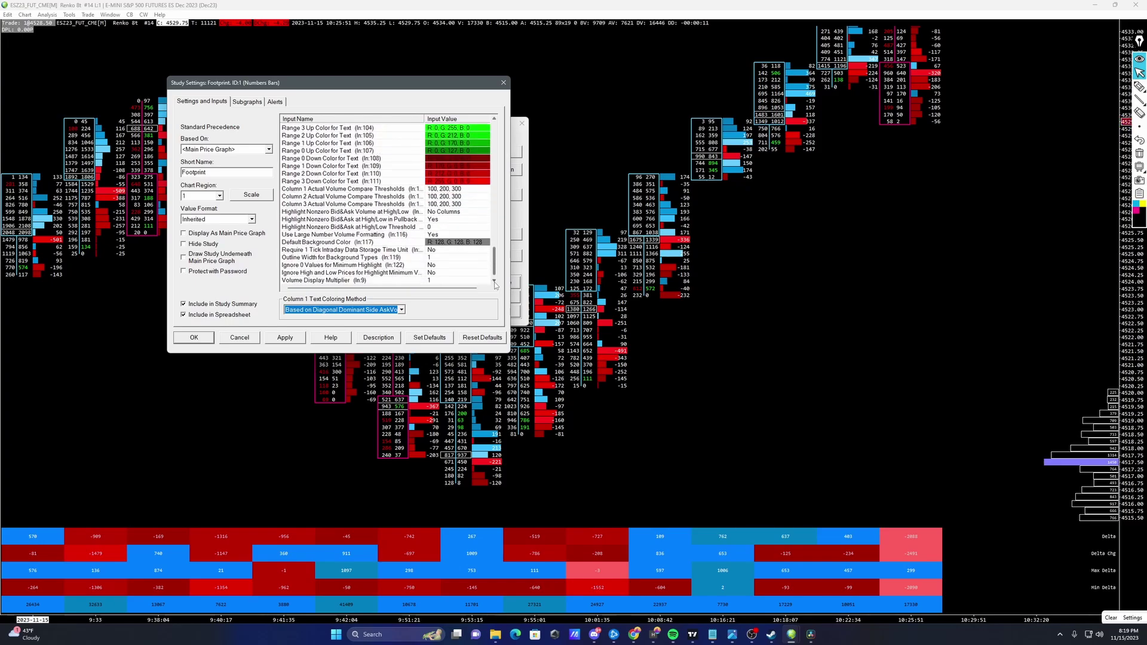
left_click(494, 281)
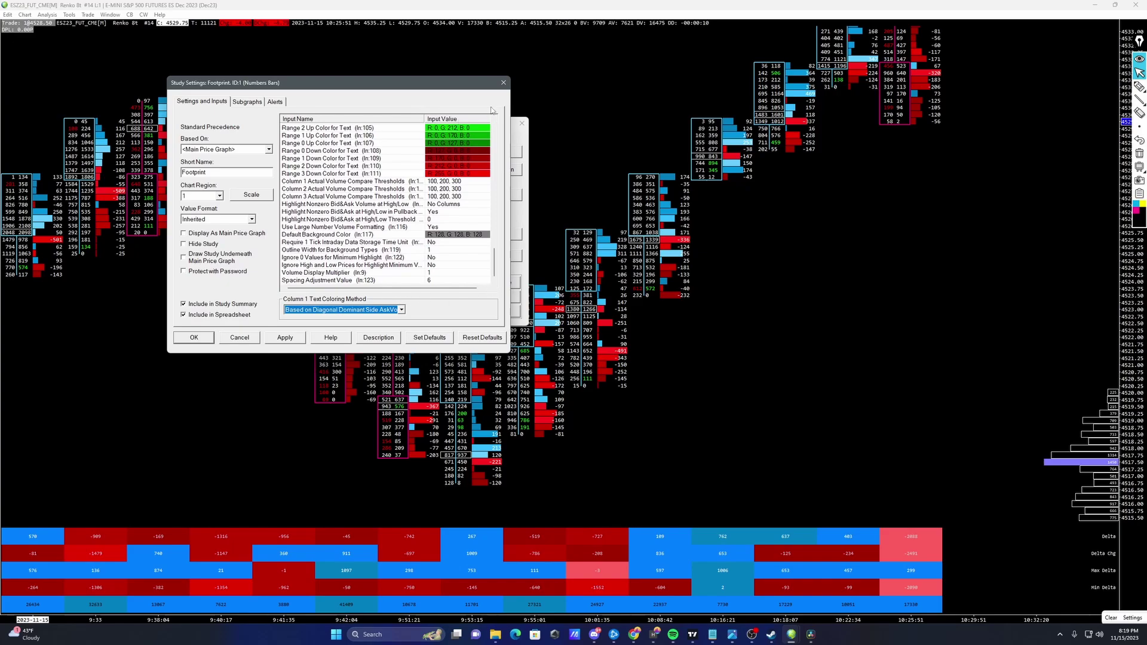
- Open the Session Volume Profile study's settings and scroll into its inputs
left_click(503, 83)
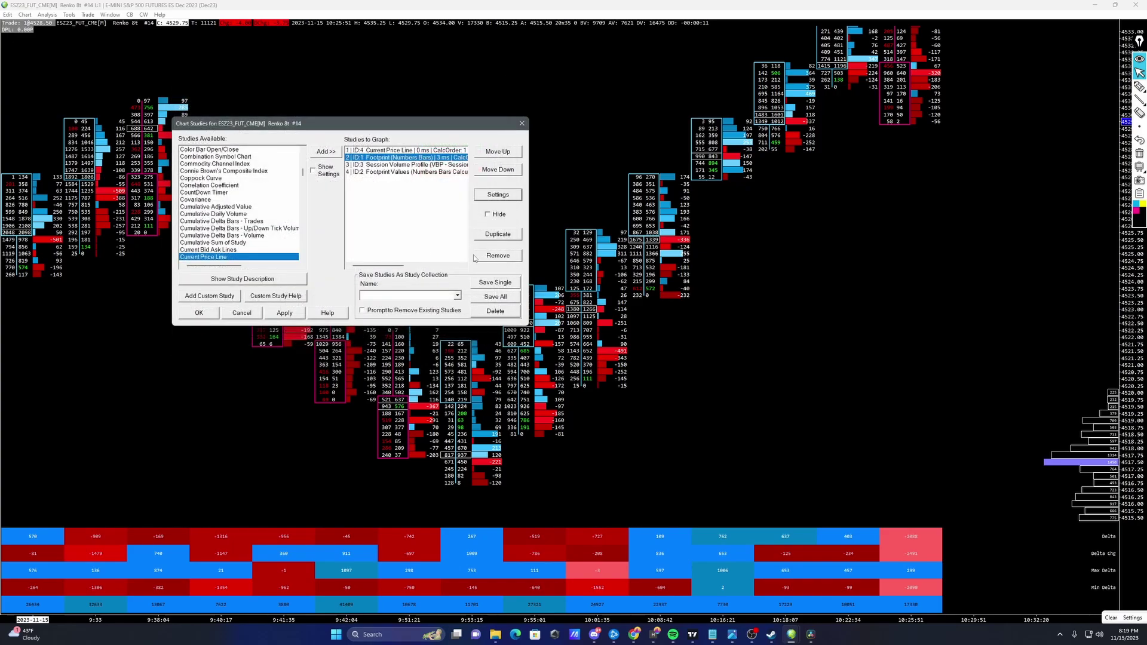
left_click(497, 170)
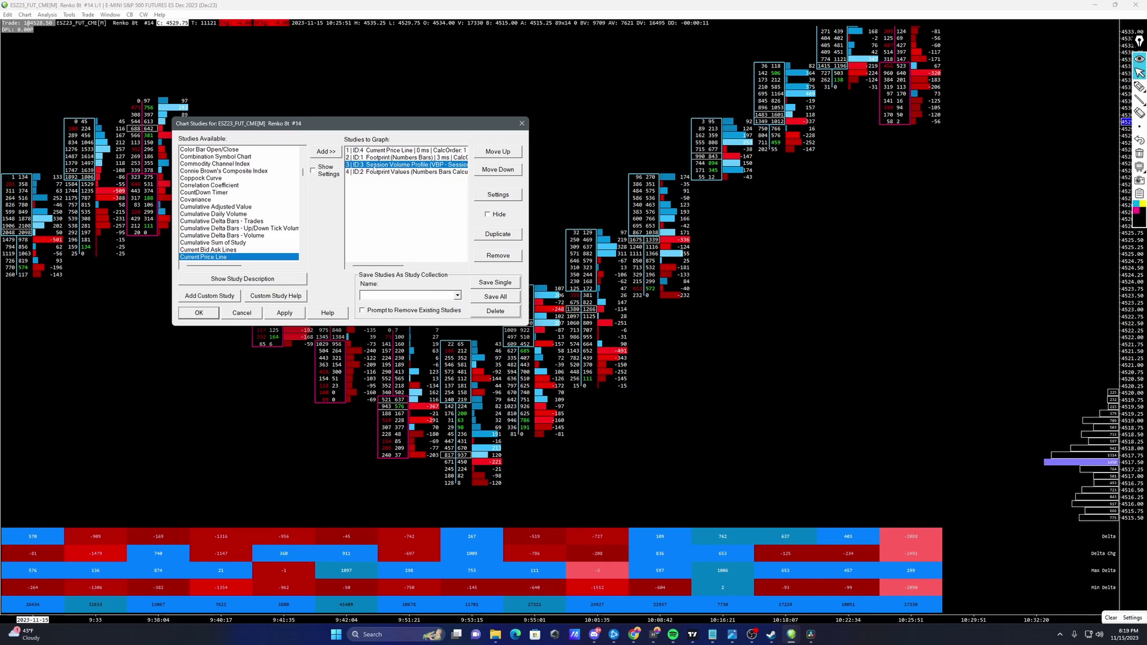
left_click(491, 196)
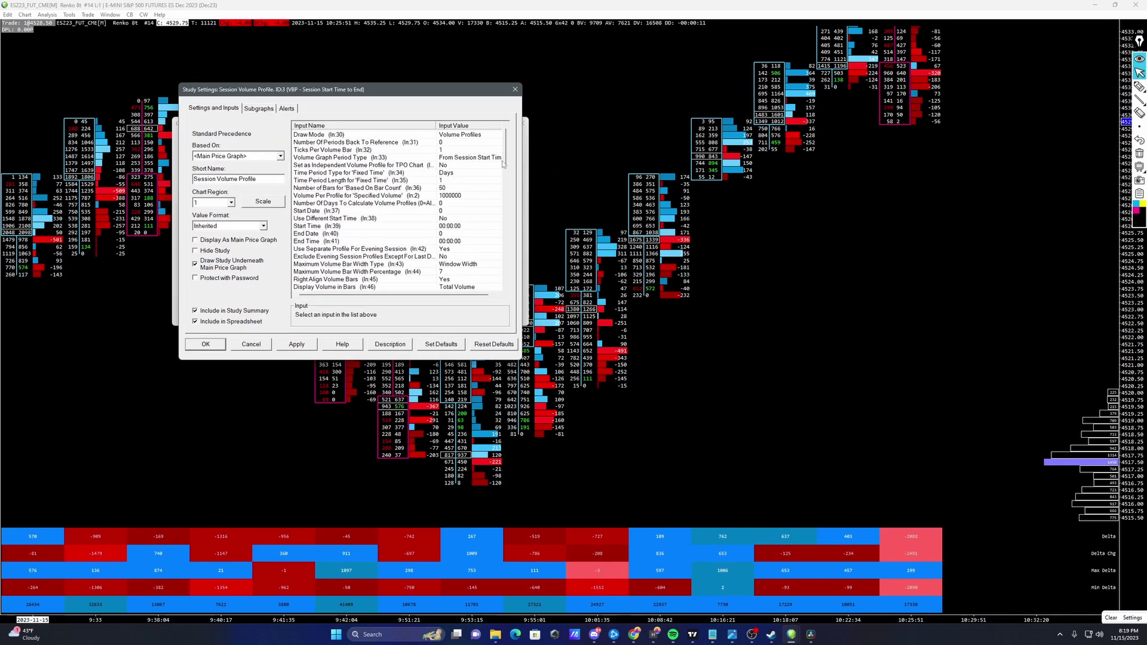
left_click(506, 287)
left_click(506, 288)
left_click(506, 288)
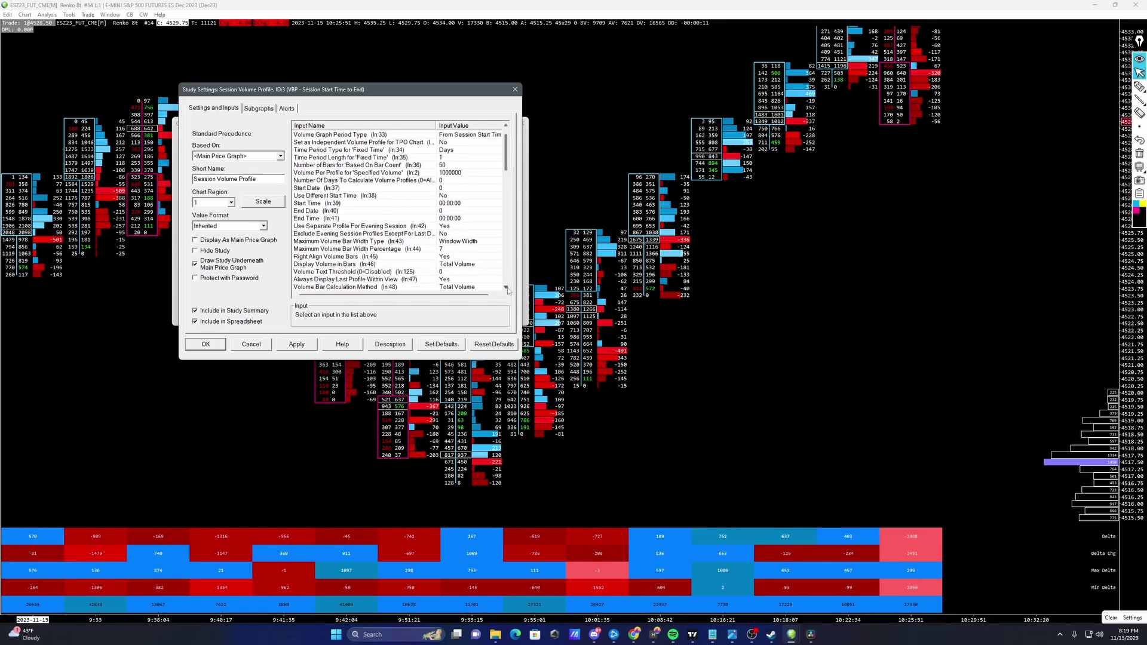
left_click(506, 288)
left_click(506, 287)
left_click(506, 288)
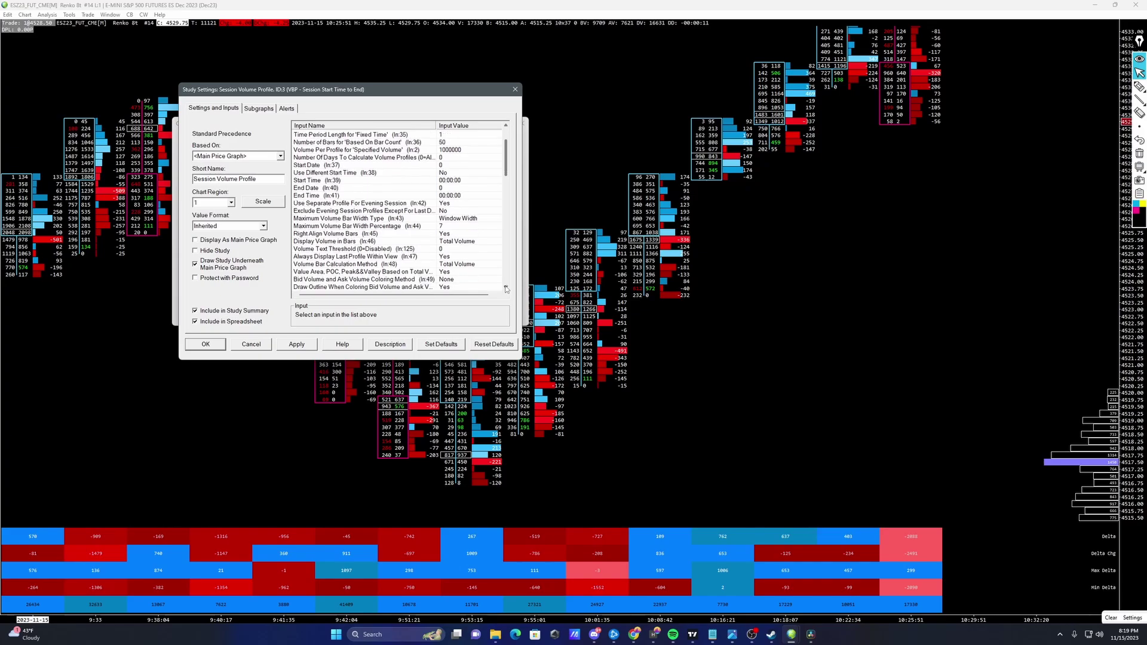
left_click(506, 287)
left_click(506, 287)
left_click(506, 287)
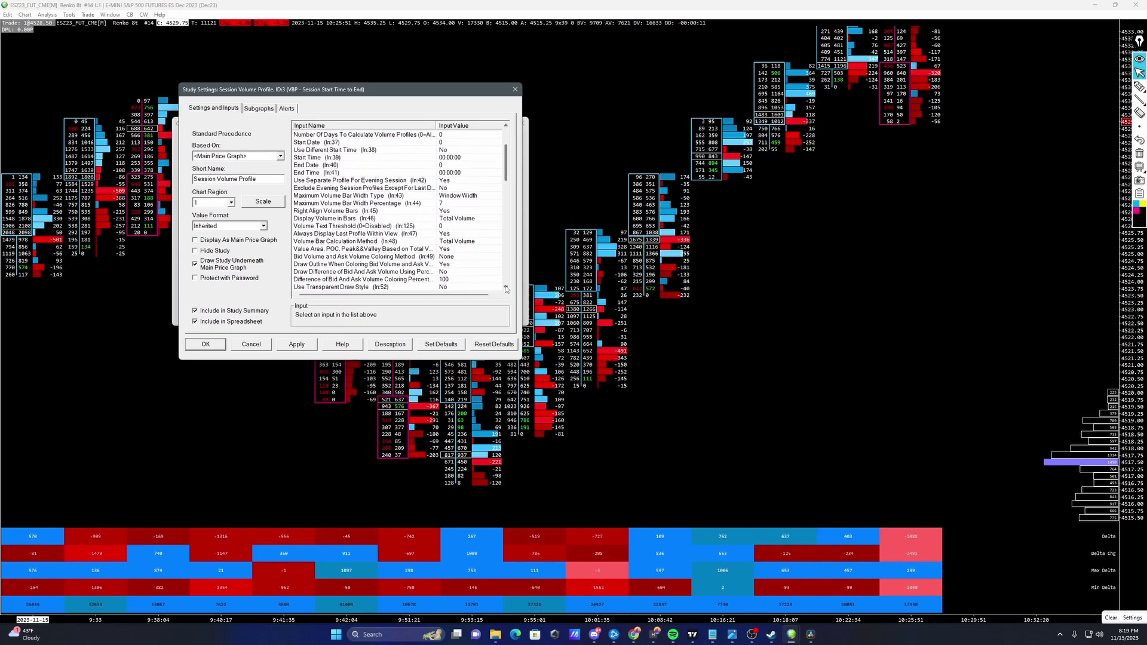
left_click(506, 287)
left_click(506, 287)
left_click(506, 288)
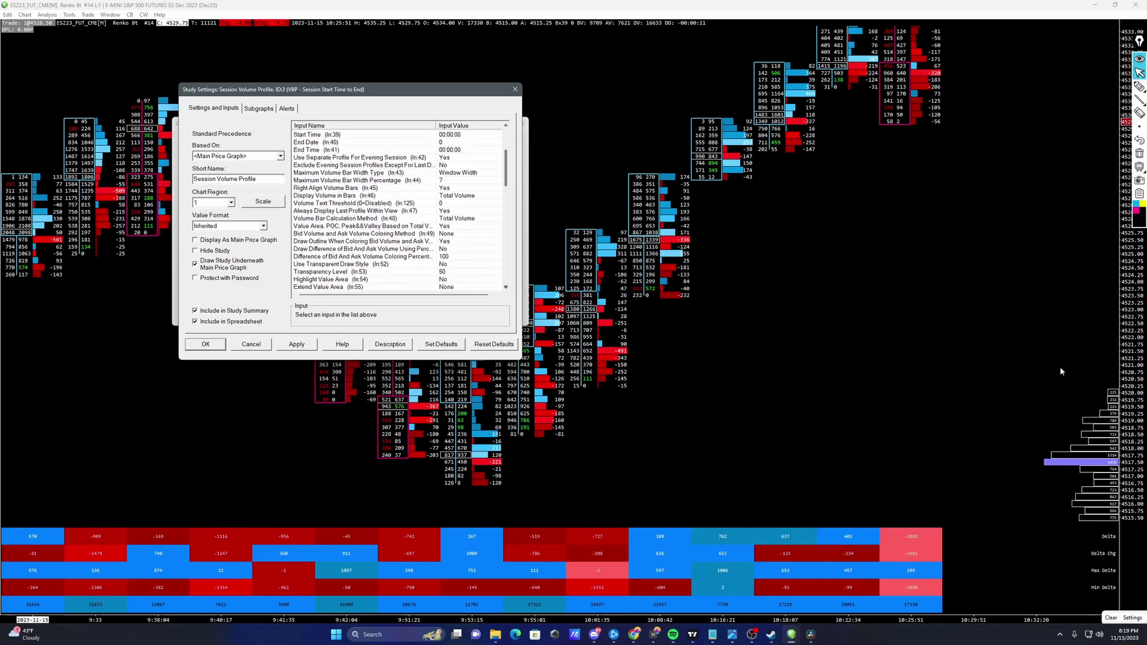
- Circle the volume profile at the chart's right edge with a freehand pencil stroke
left_click(1139, 86)
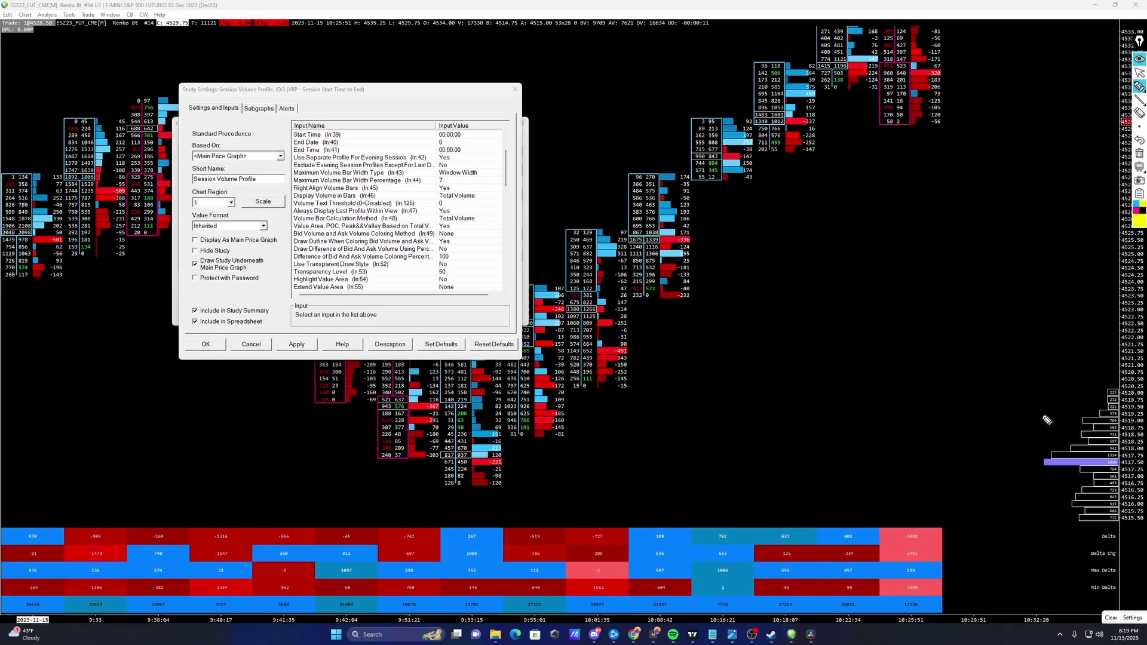
left_click_drag(1091, 386, 1058, 510)
key("Escape")
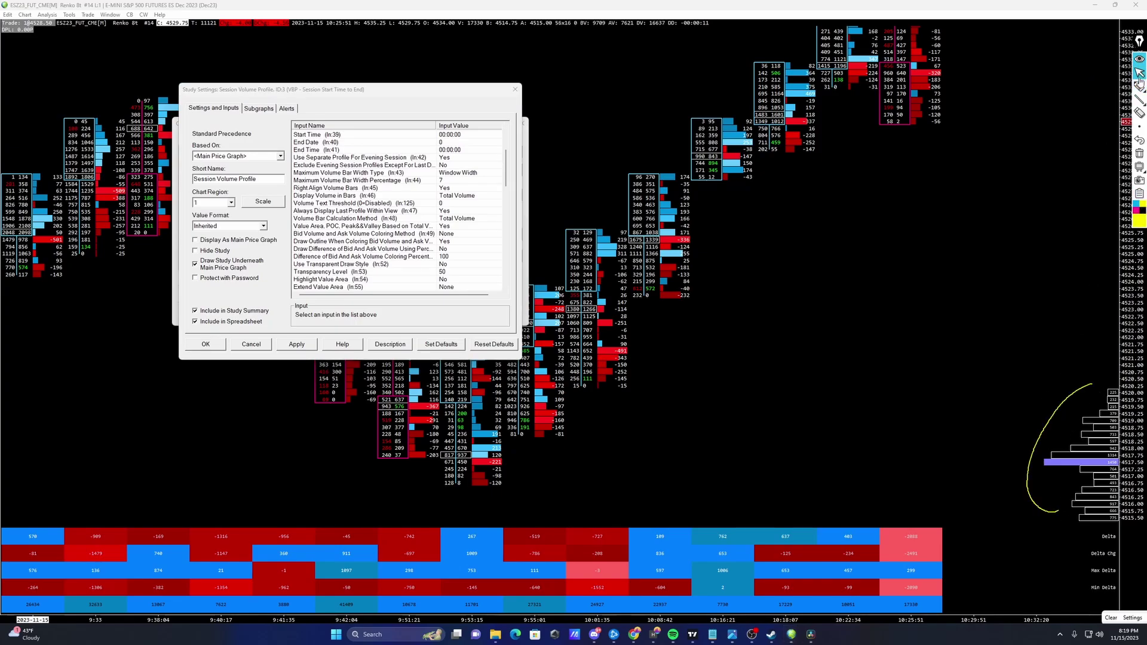
- Scroll the Session Volume Profile inputs down to the POC color ranges
left_click(506, 288)
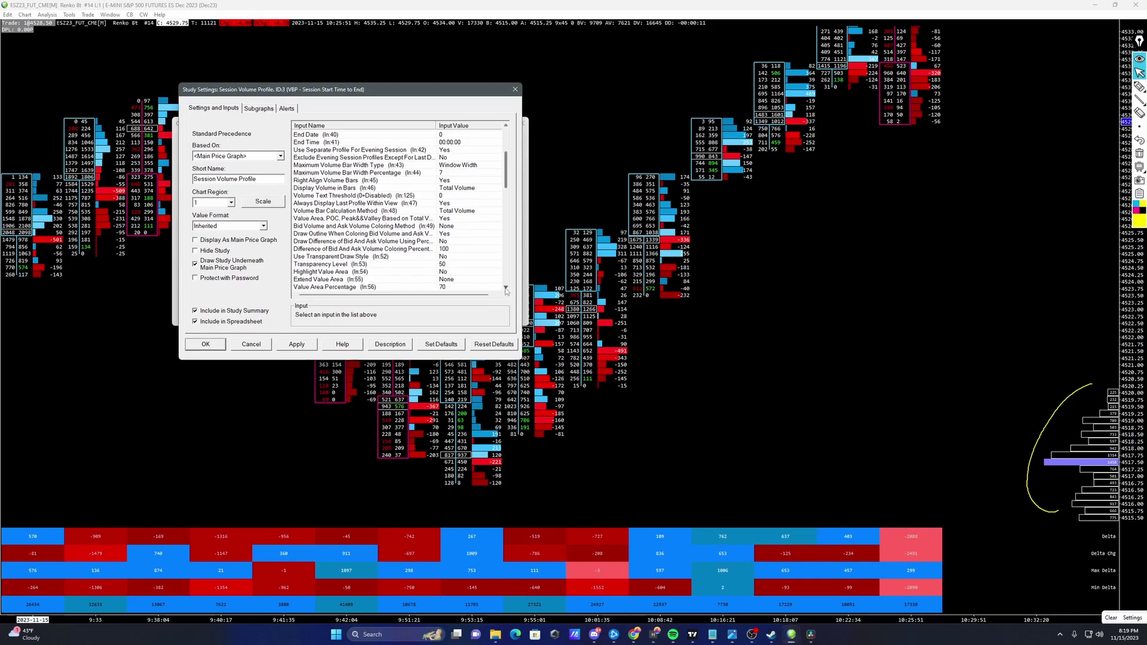
double_click(506, 288)
double_click(506, 288)
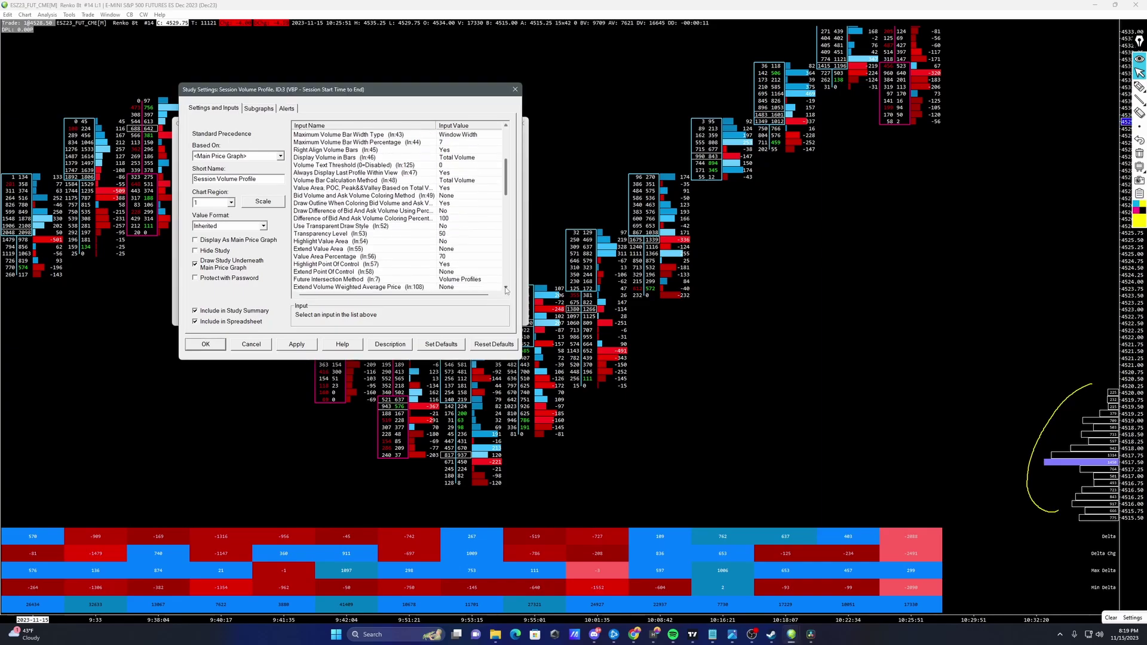
double_click(506, 289)
left_click(506, 289)
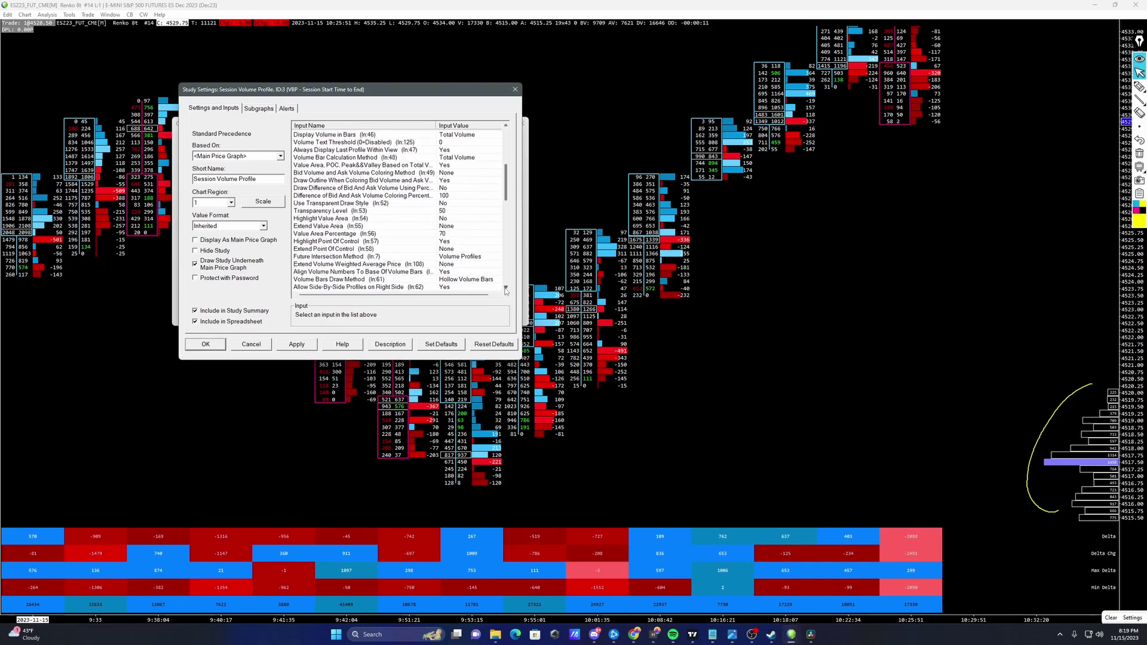
left_click(506, 288)
double_click(506, 288)
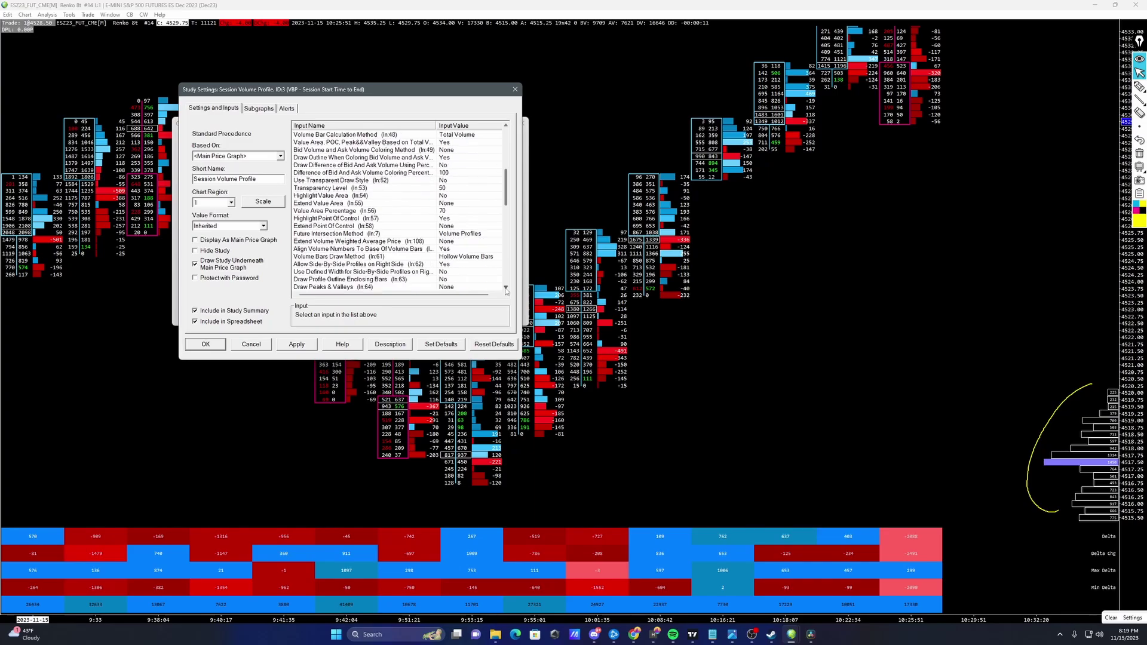
double_click(506, 288)
left_click(506, 288)
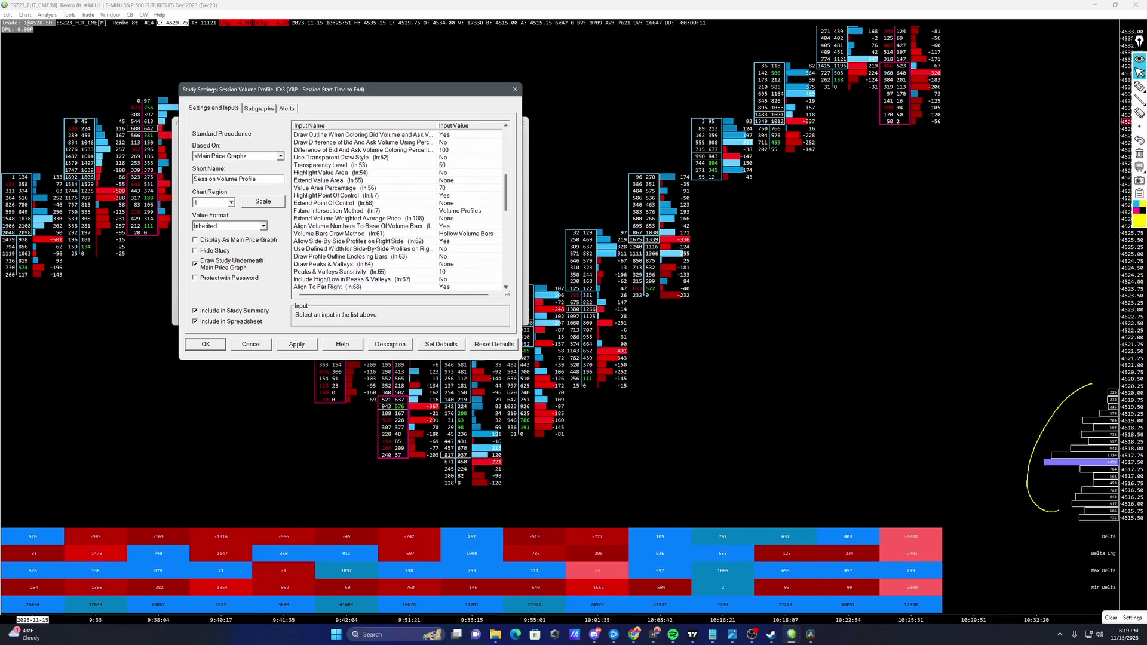
double_click(506, 289)
double_click(507, 288)
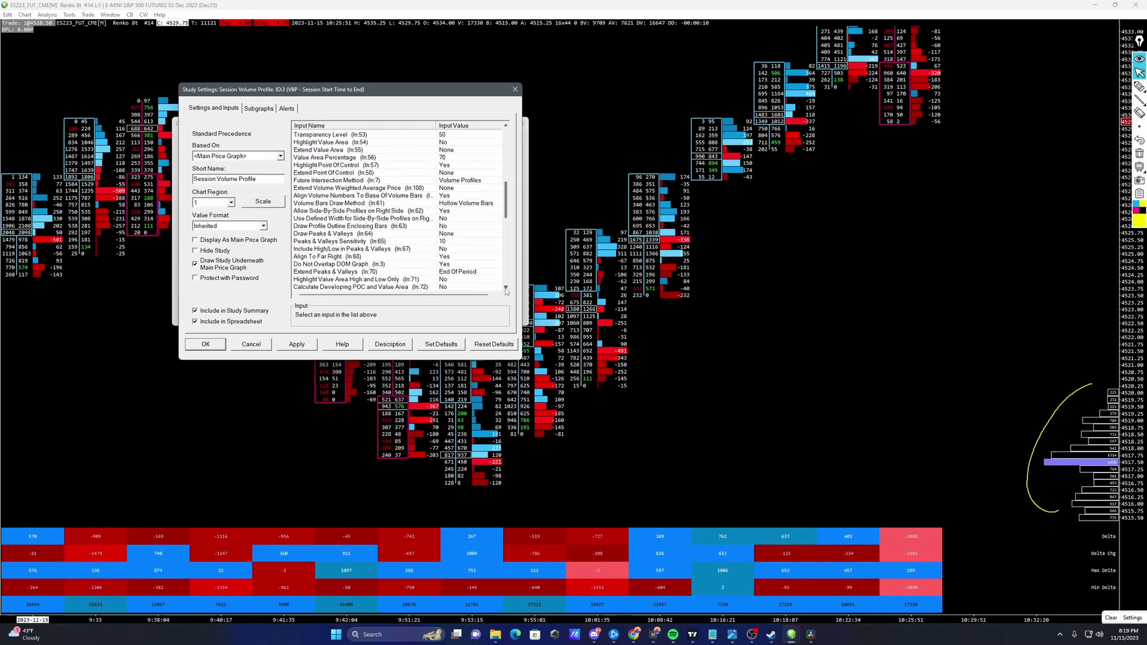
- Scroll the last Session Volume Profile inputs and close its settings back to the four-study list
triple_click(506, 289)
double_click(507, 289)
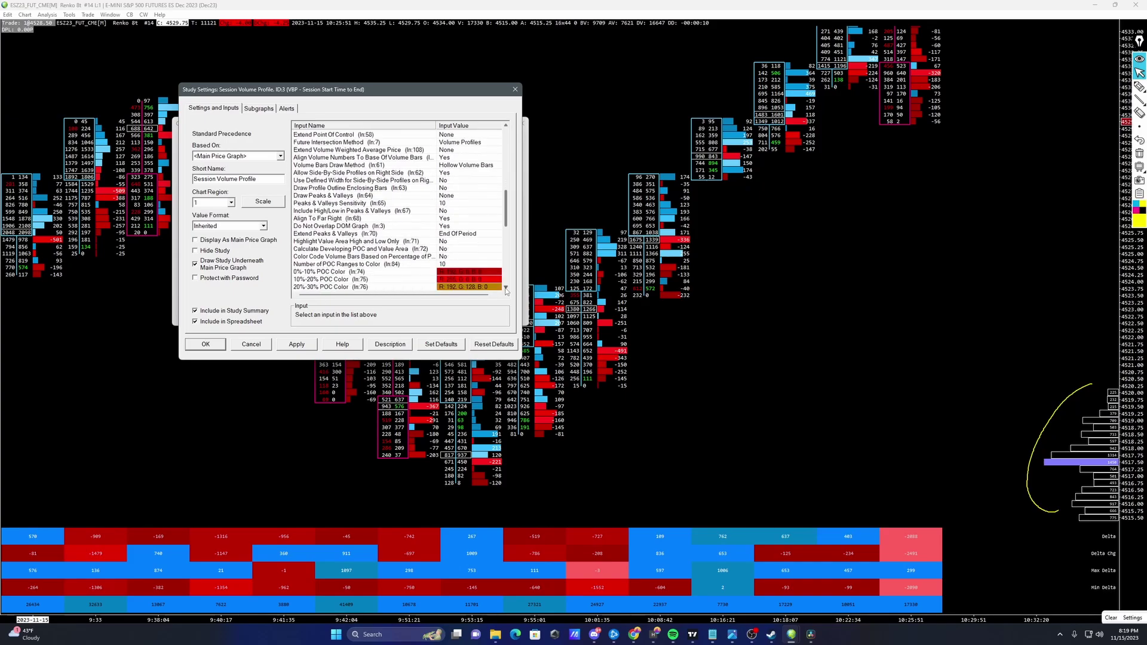
double_click(506, 289)
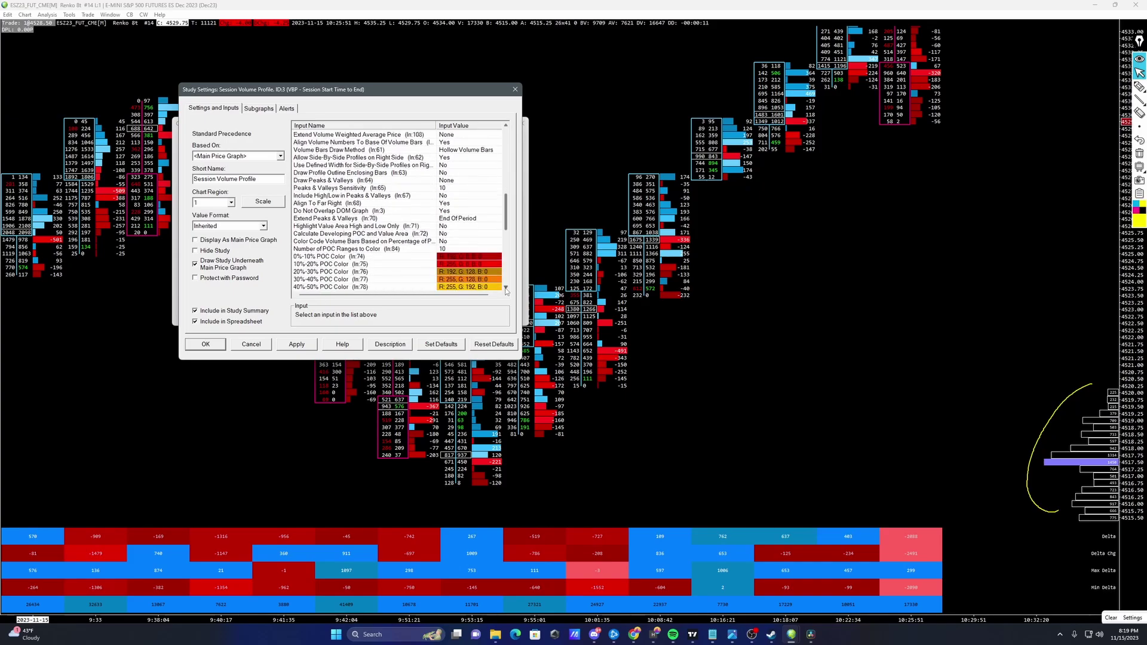
triple_click(507, 289)
double_click(506, 289)
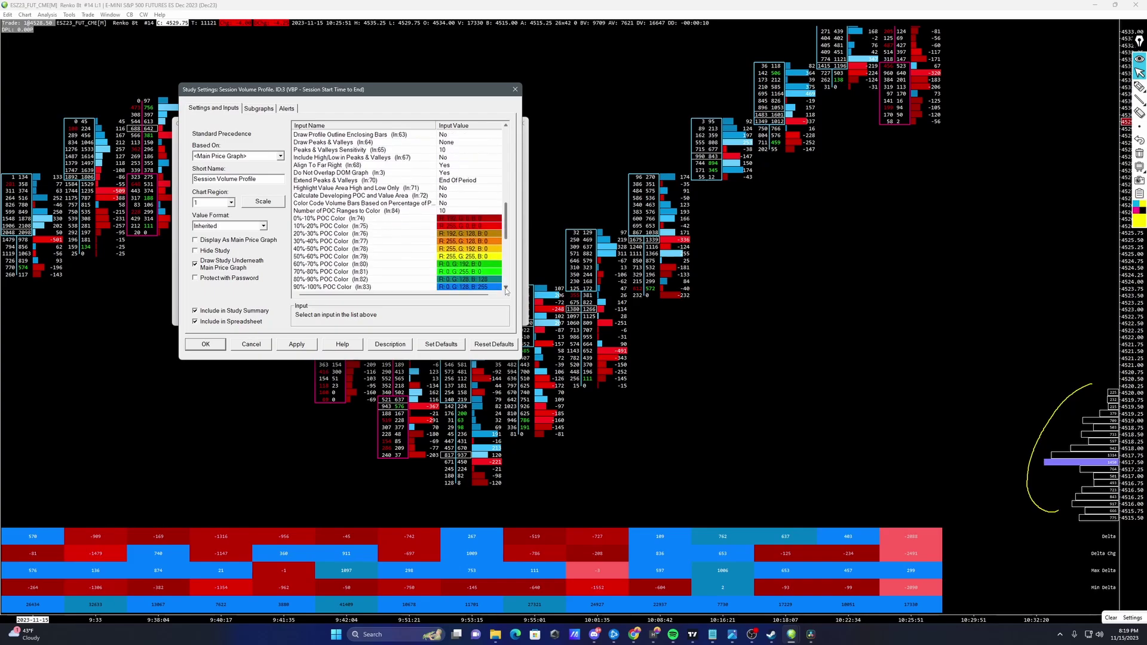
double_click(506, 289)
triple_click(506, 289)
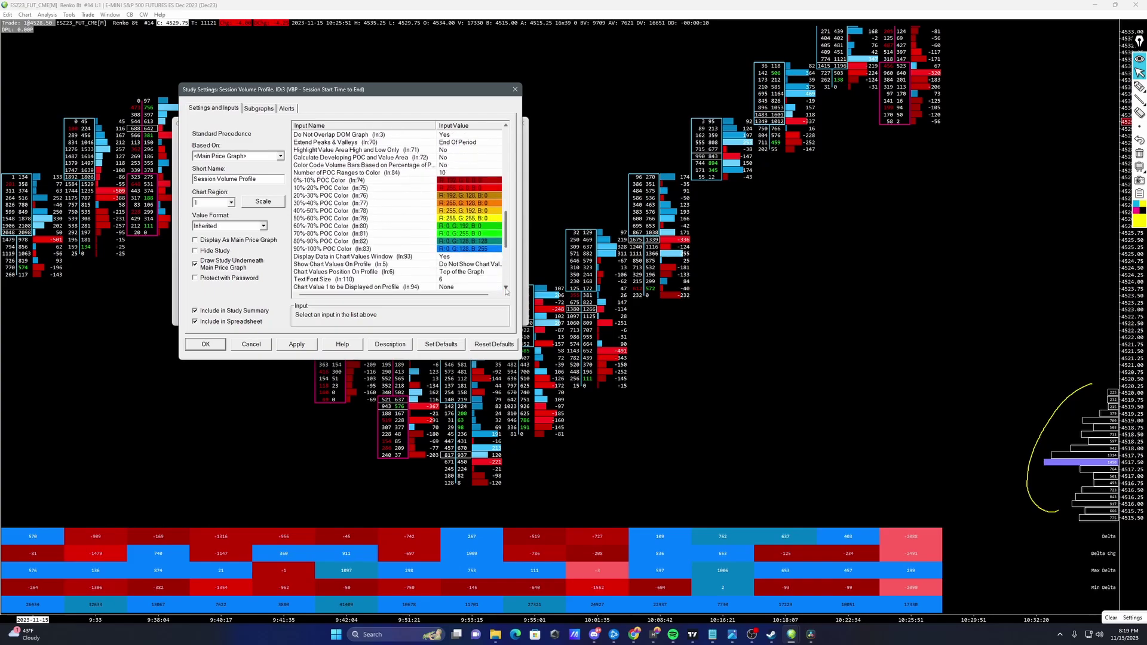
double_click(506, 288)
left_click(506, 289)
double_click(506, 288)
double_click(506, 288)
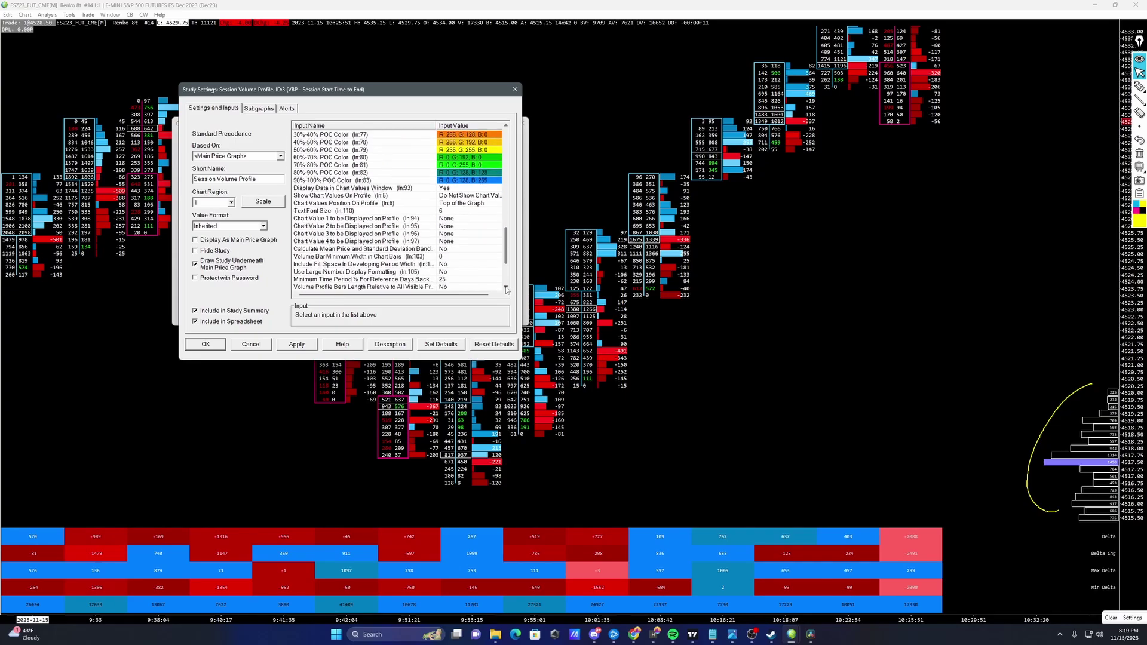
double_click(506, 289)
left_click(506, 288)
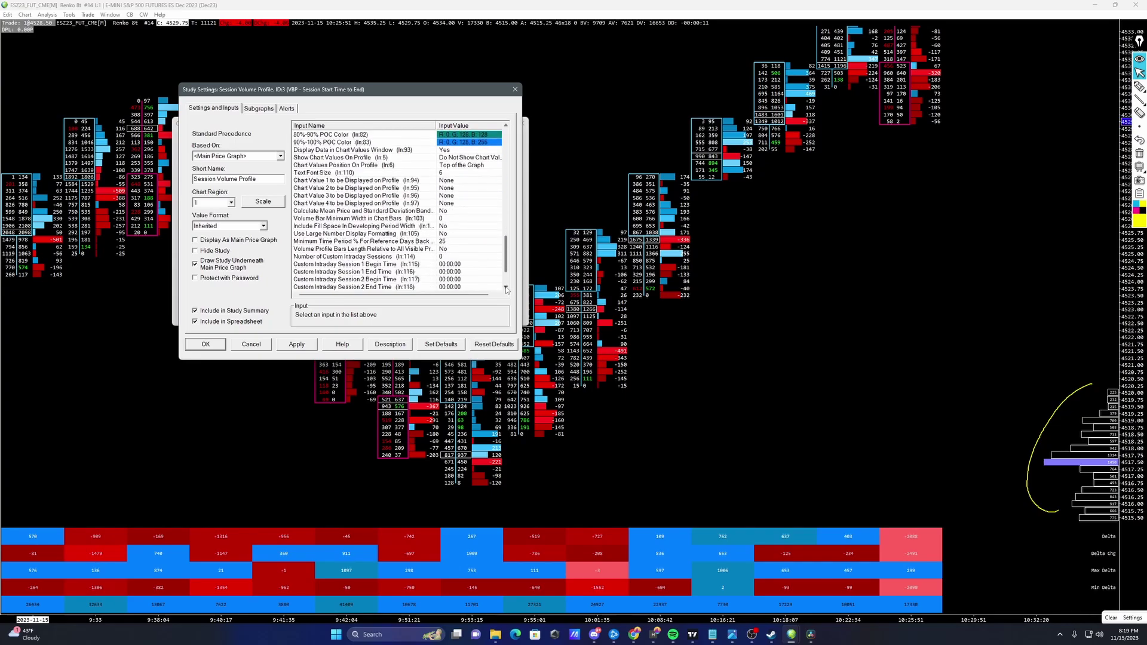
double_click(506, 288)
double_click(506, 288)
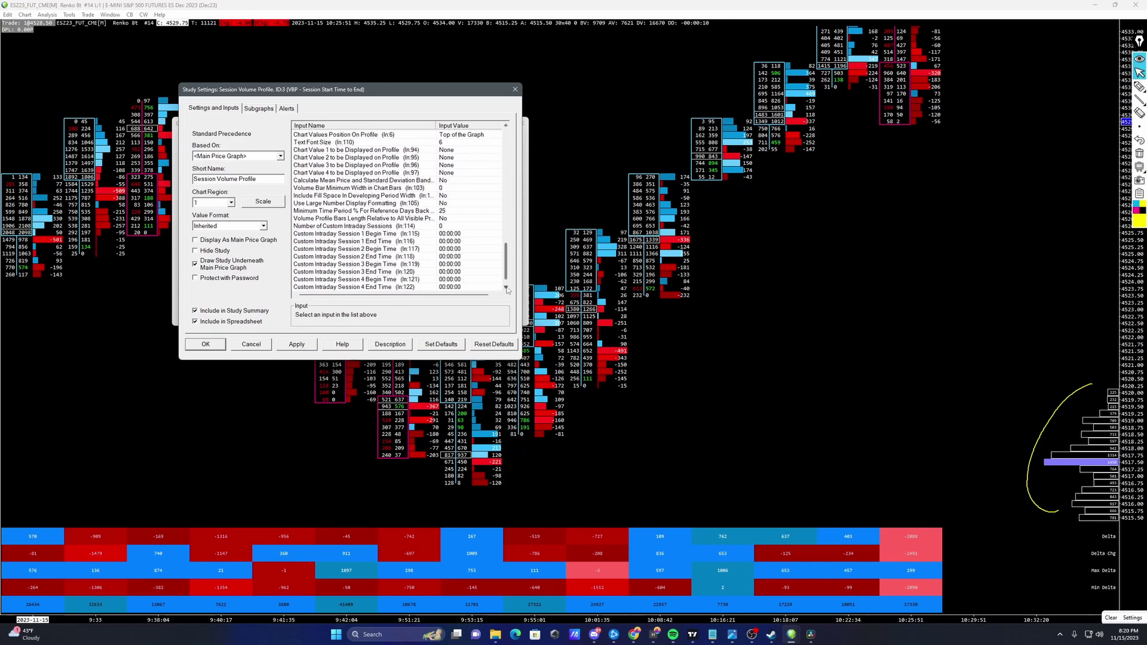
double_click(506, 288)
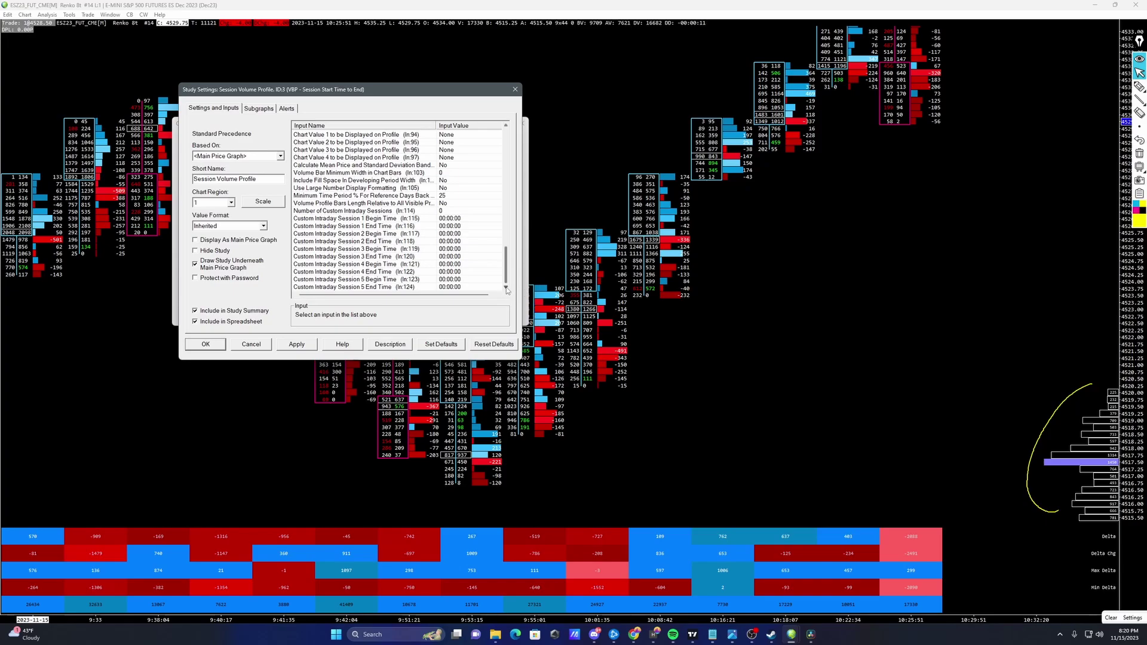
left_click(205, 344)
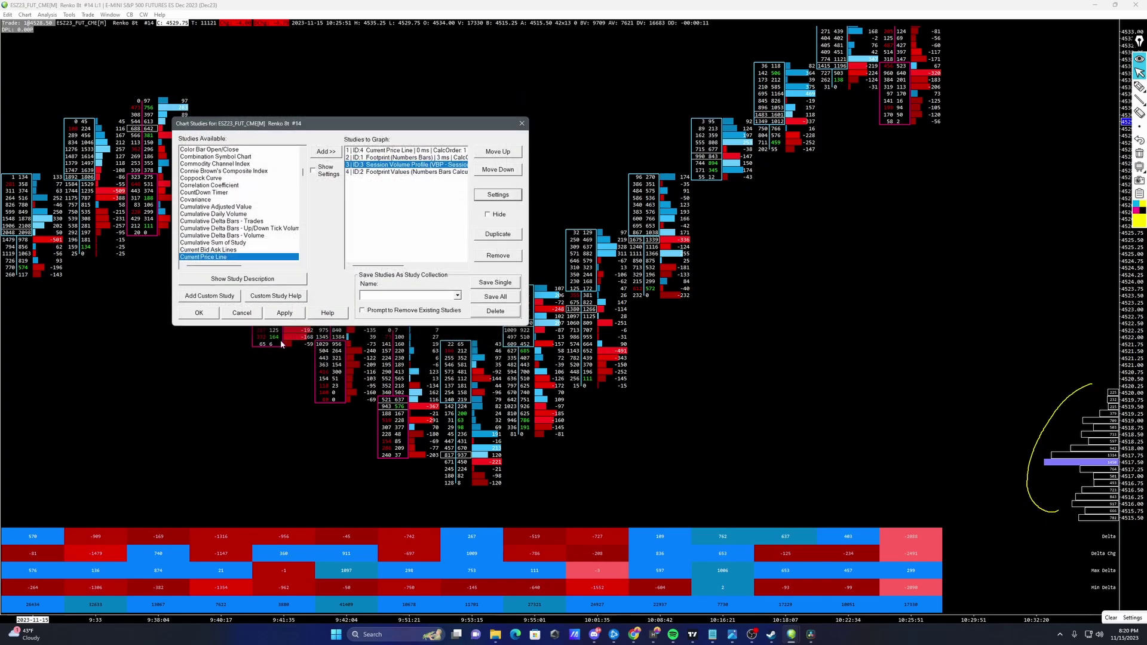
mouse_move(634, 635)
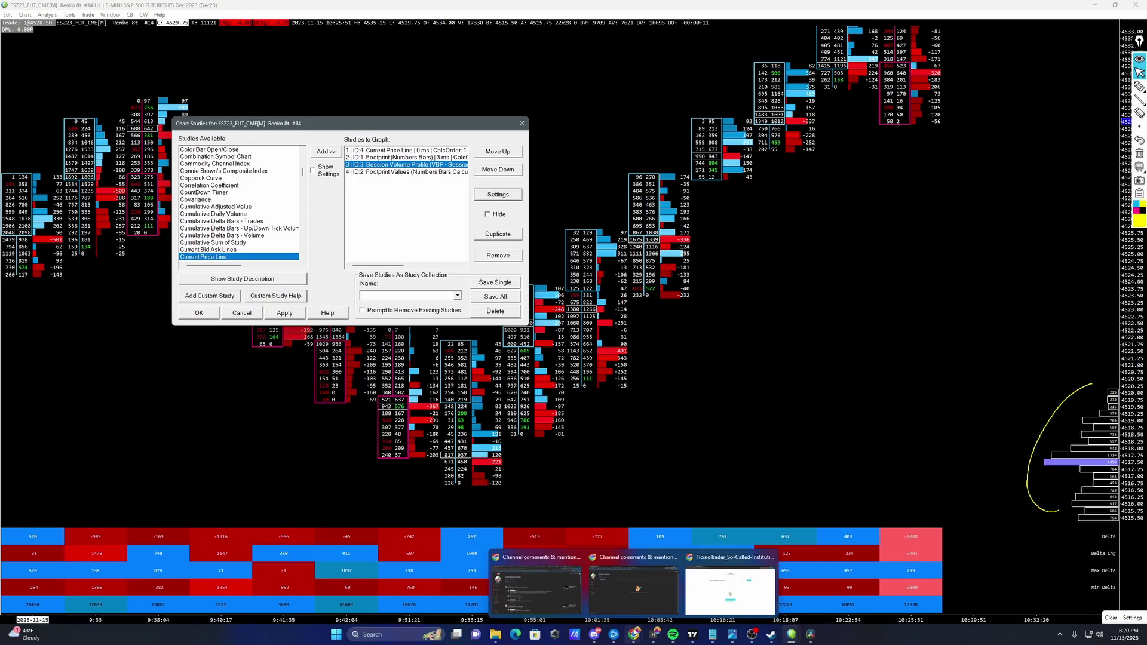
- Switch to Chrome and return from the Institutional ES article to the Level 1 chartbooks listing
left_click(711, 591)
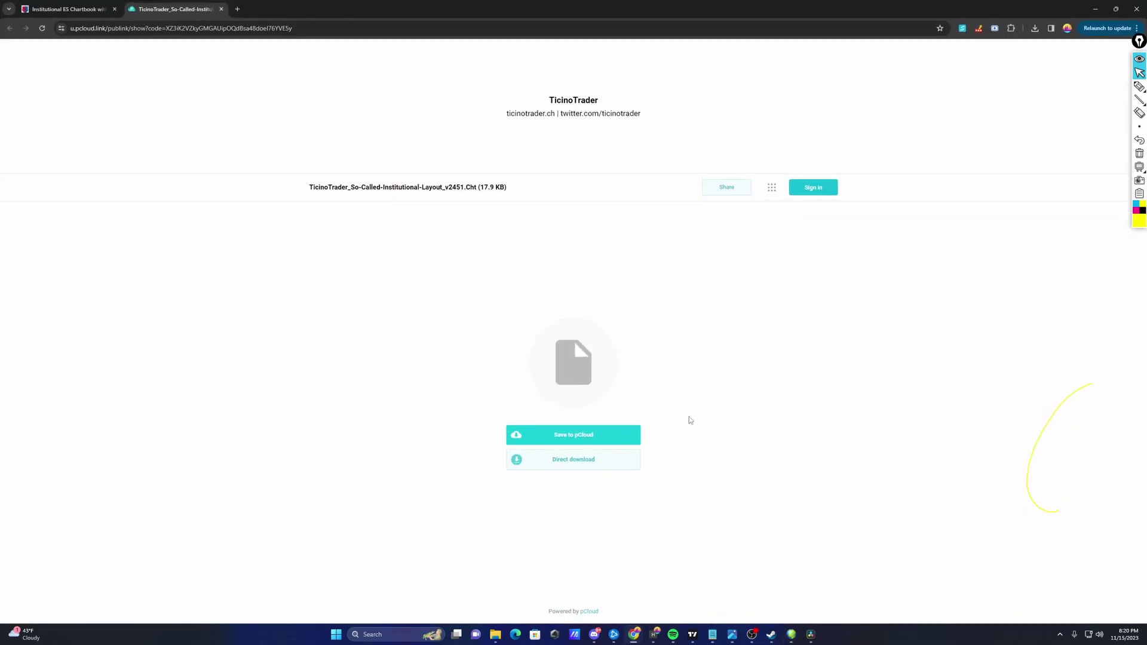
left_click(66, 9)
scroll(349, 285, "up", 10)
scroll(110, 106, "up", 1)
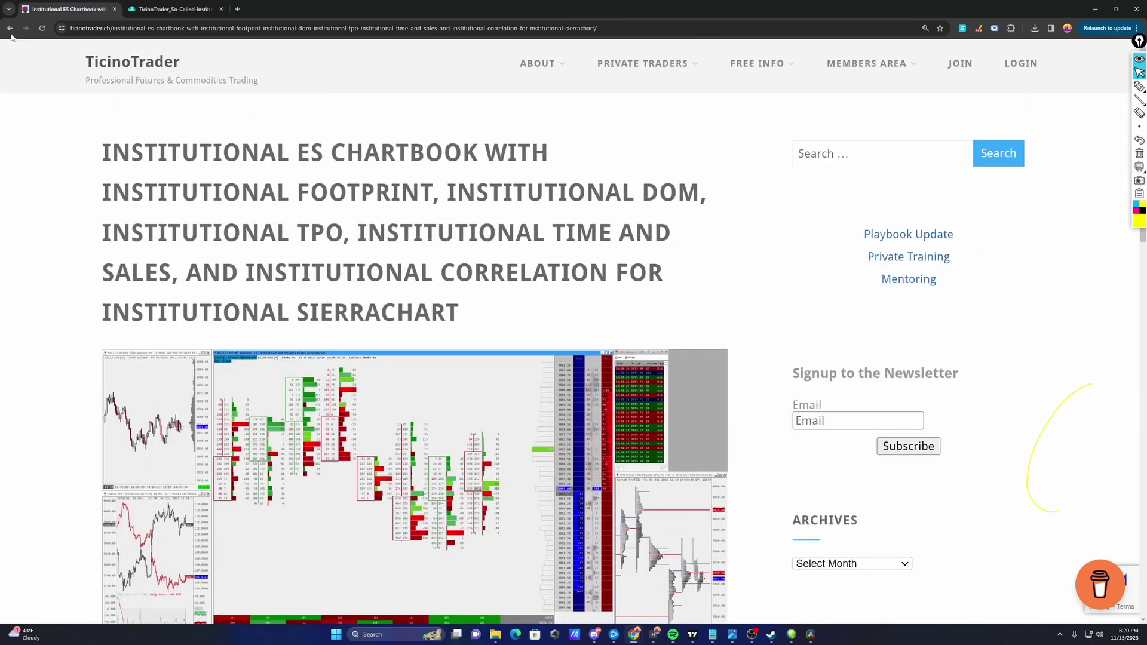
key("F5")
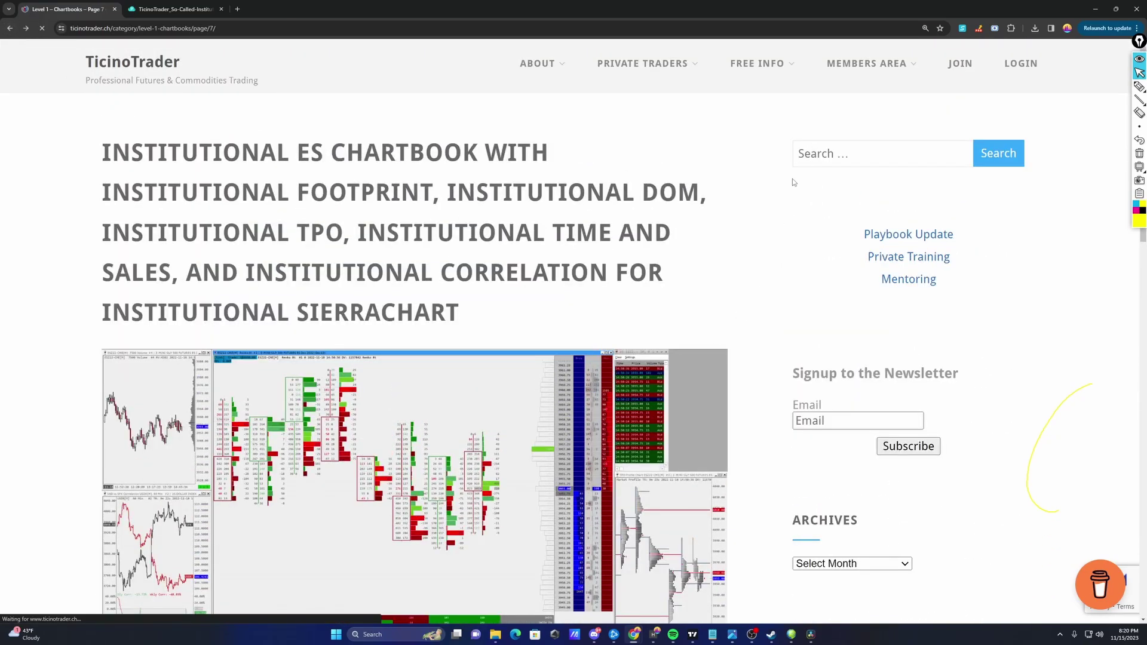
key("alt+Left")
scroll(779, 357, "up", 1)
scroll(453, 231, "up", 2)
scroll(612, 440, "down", 2)
scroll(607, 443, "down", 9)
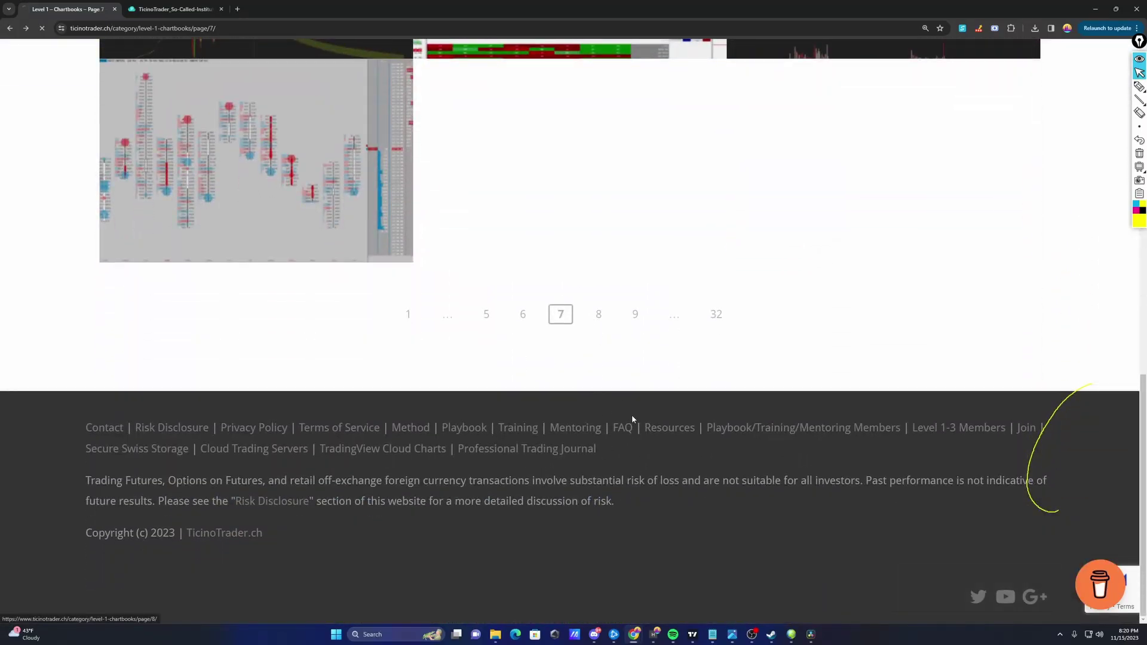
- Page through chartbooks listing pages 8, 9 and 10, scrolling down each page
left_click(595, 317)
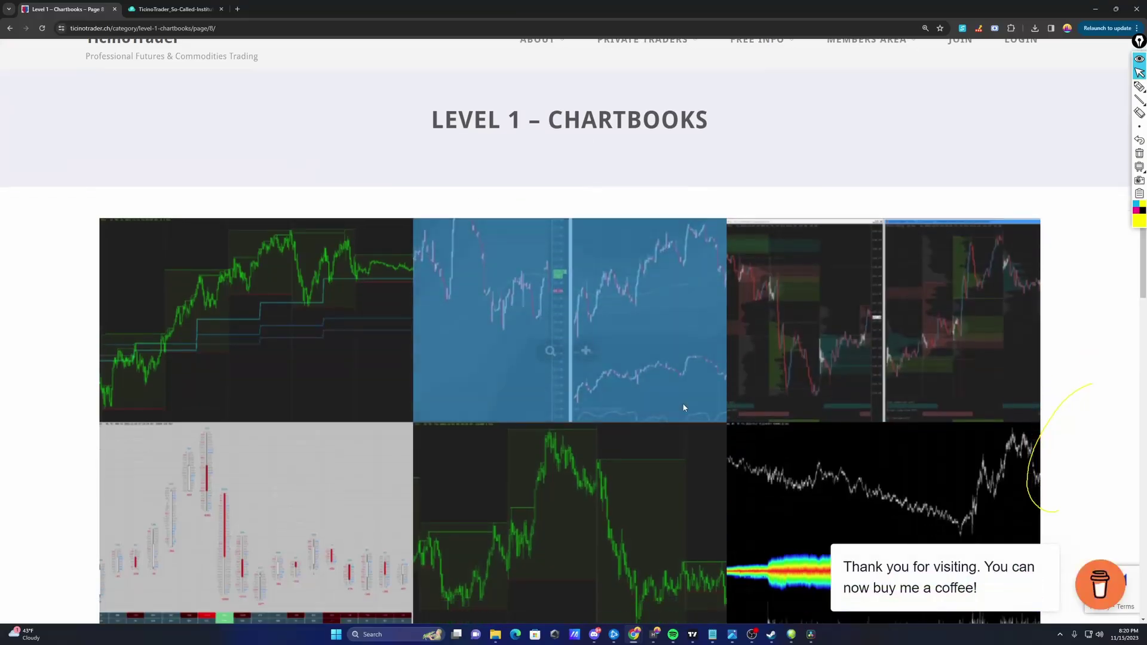
scroll(655, 414, "down", 8)
scroll(597, 460, "down", 2)
left_click(598, 462)
scroll(686, 430, "down", 3)
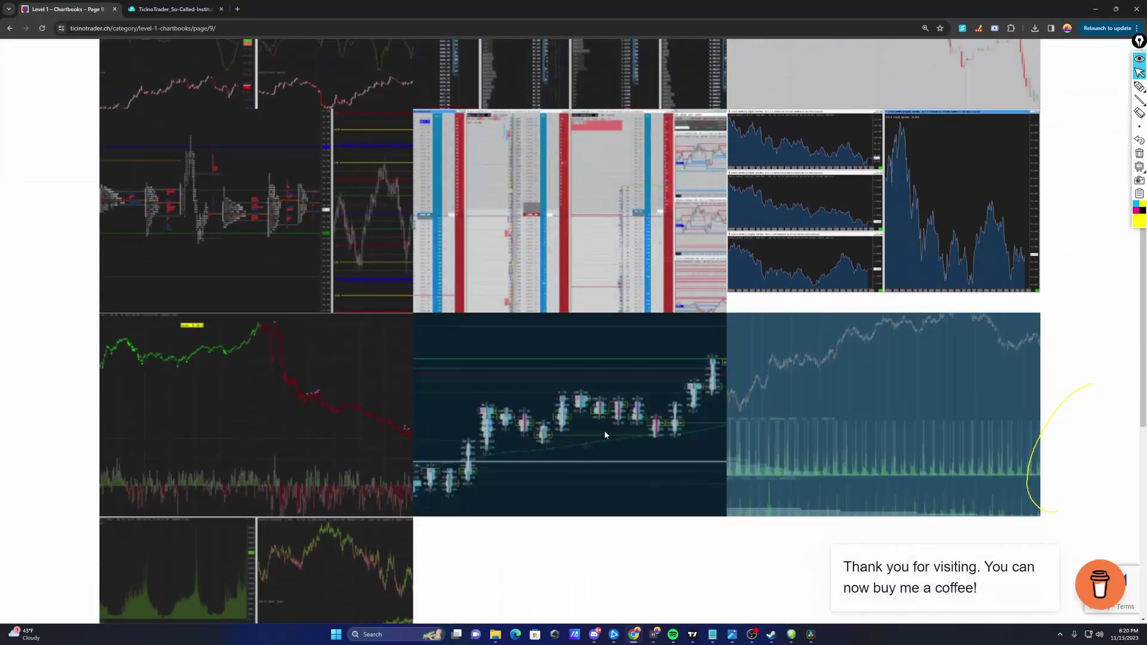
scroll(717, 427, "down", 2)
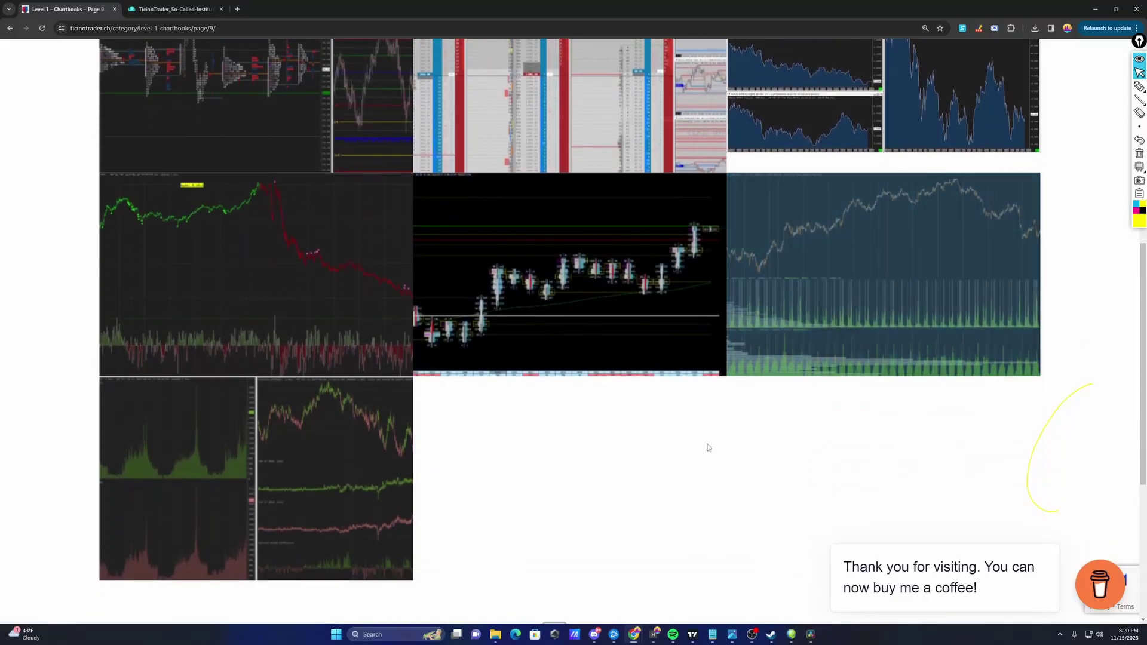
scroll(688, 370, "up", 1)
scroll(771, 402, "down", 1)
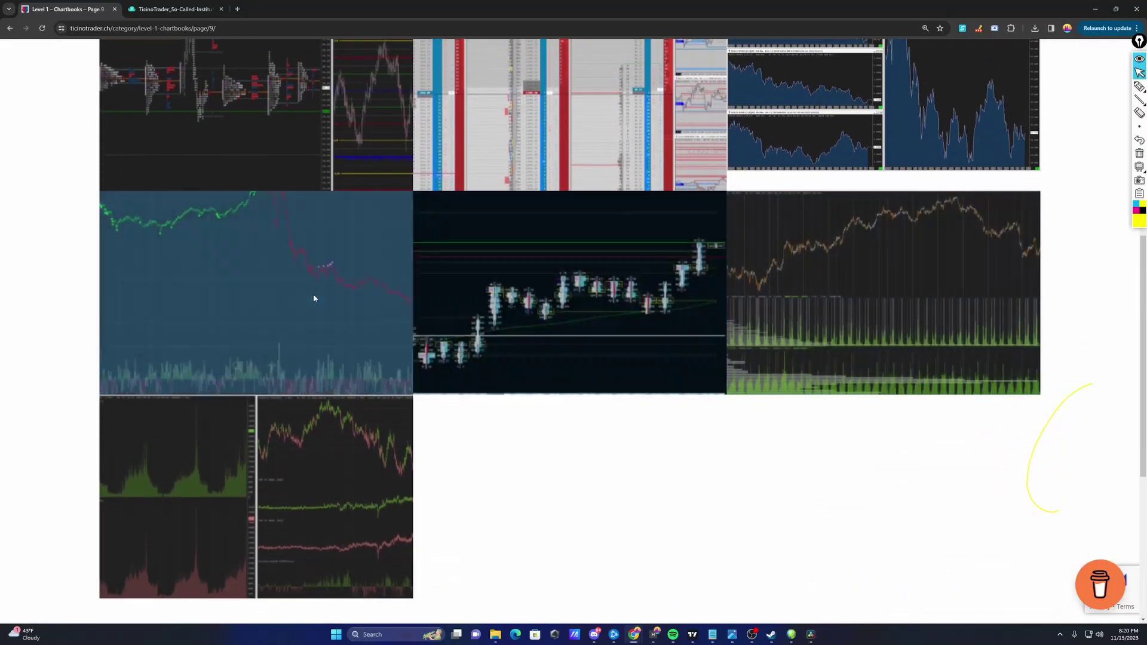
scroll(688, 449, "down", 2)
scroll(687, 448, "down", 2)
left_click(596, 427)
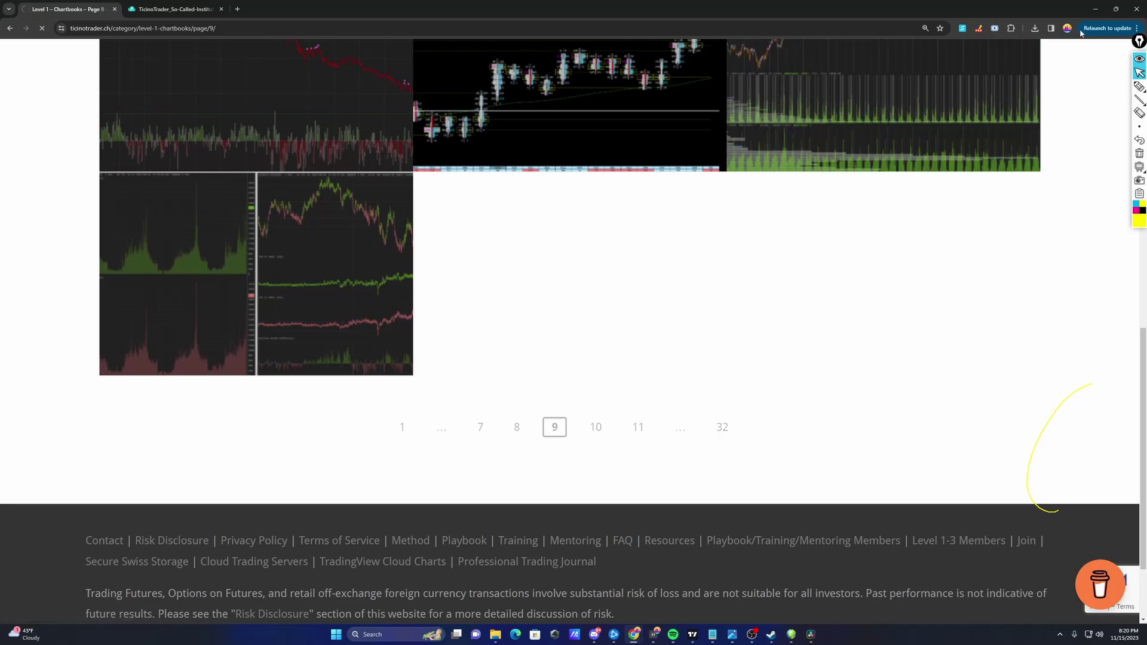
scroll(815, 358, "down", 1)
scroll(815, 359, "down", 2)
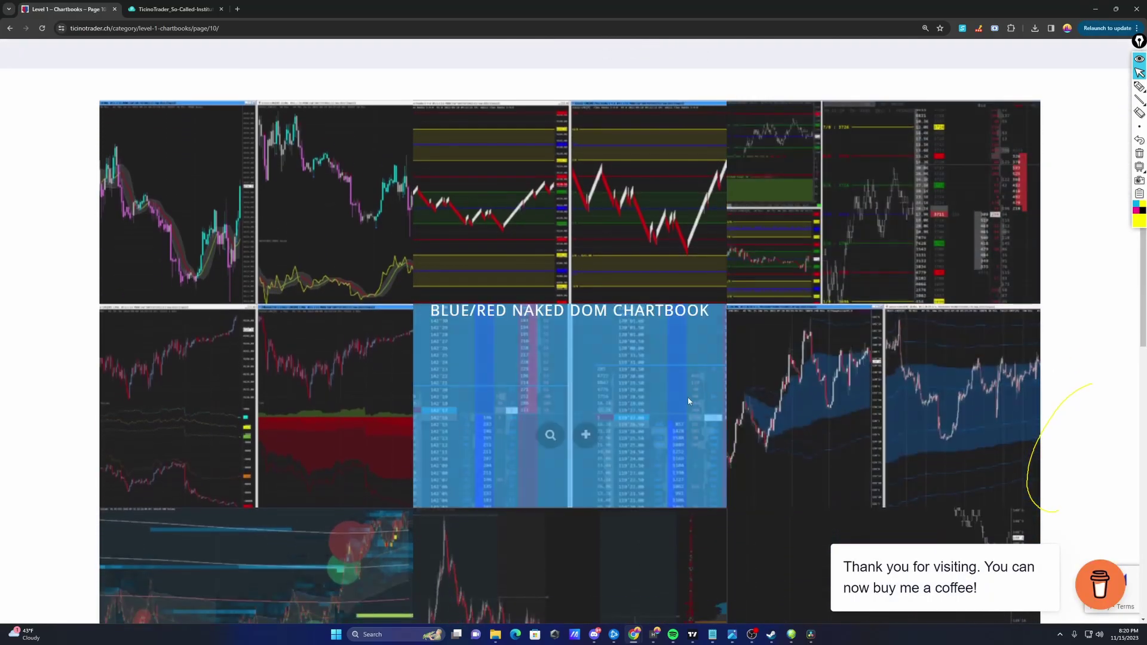
scroll(776, 358, "down", 1)
scroll(732, 367, "down", 1)
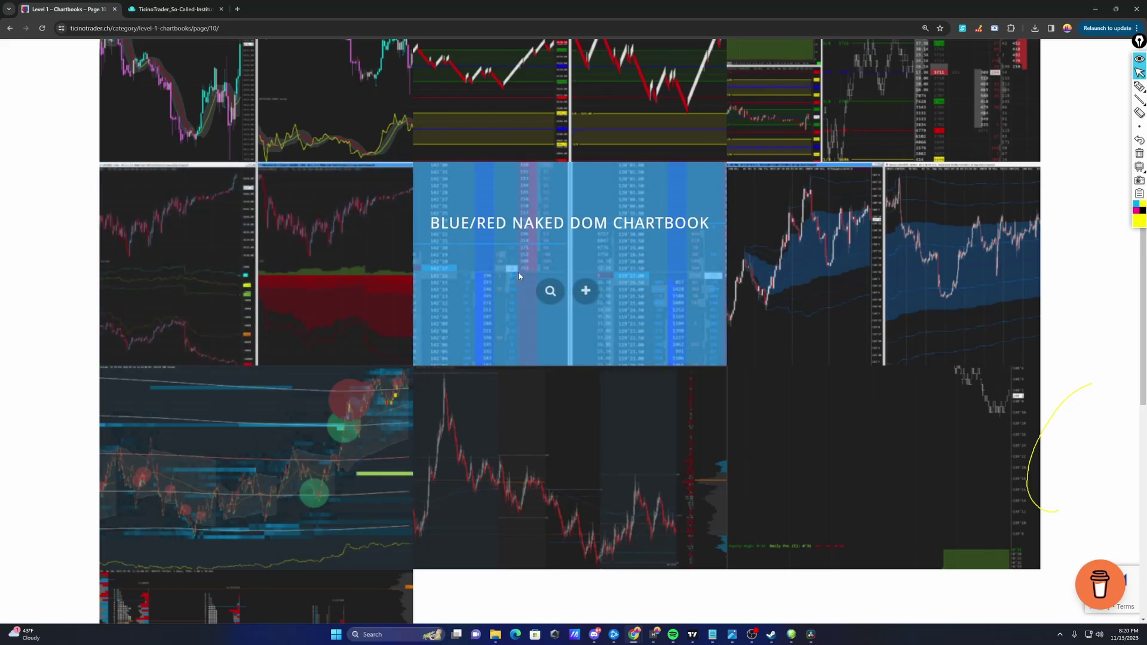
- Back in Sierra Chart, select the Footprint Values study and open its settings
left_click(1089, 6)
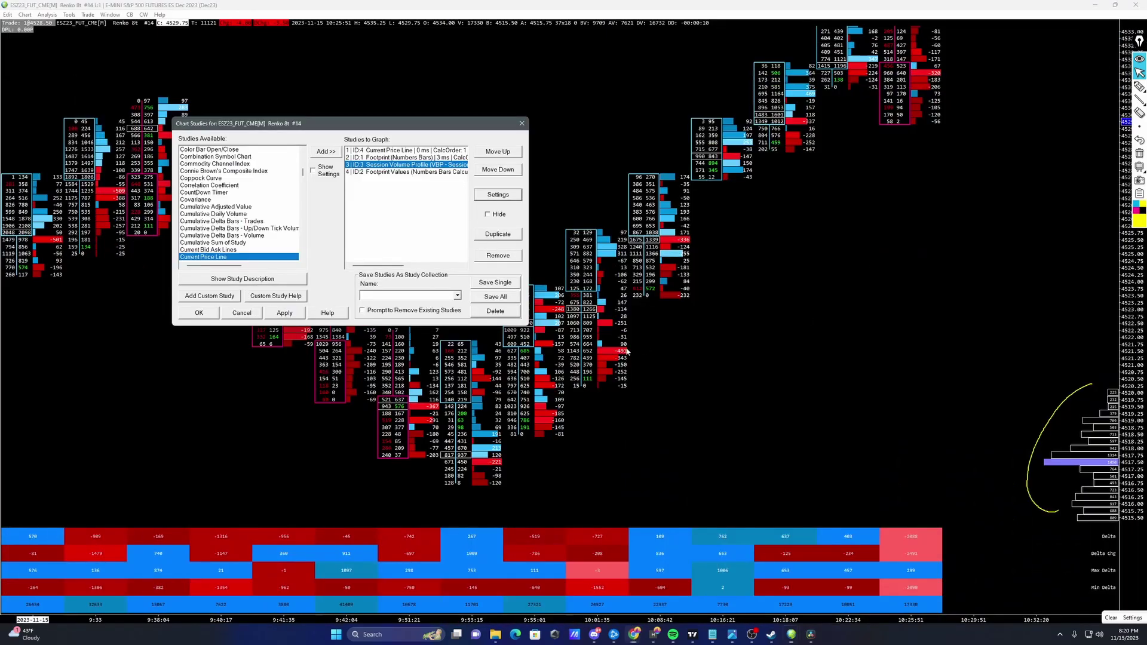
left_click(446, 172)
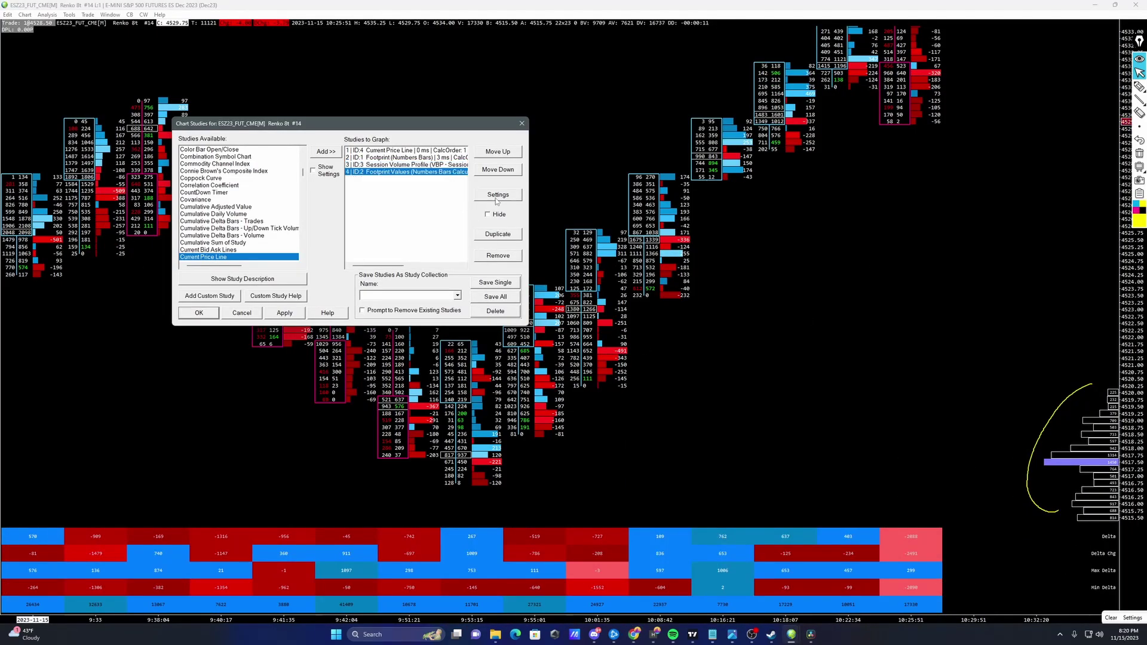
left_click(497, 194)
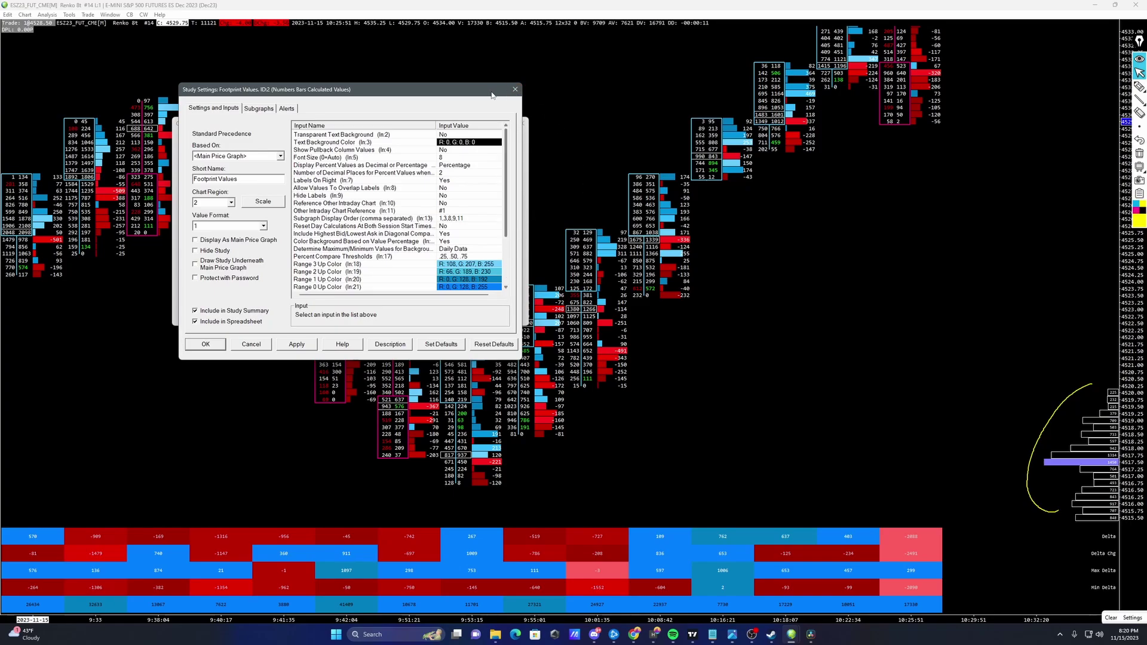
- Review the Footprint Values inputs, then close both dialogs so the ESZ23 Renko chart redraws
left_click(506, 288)
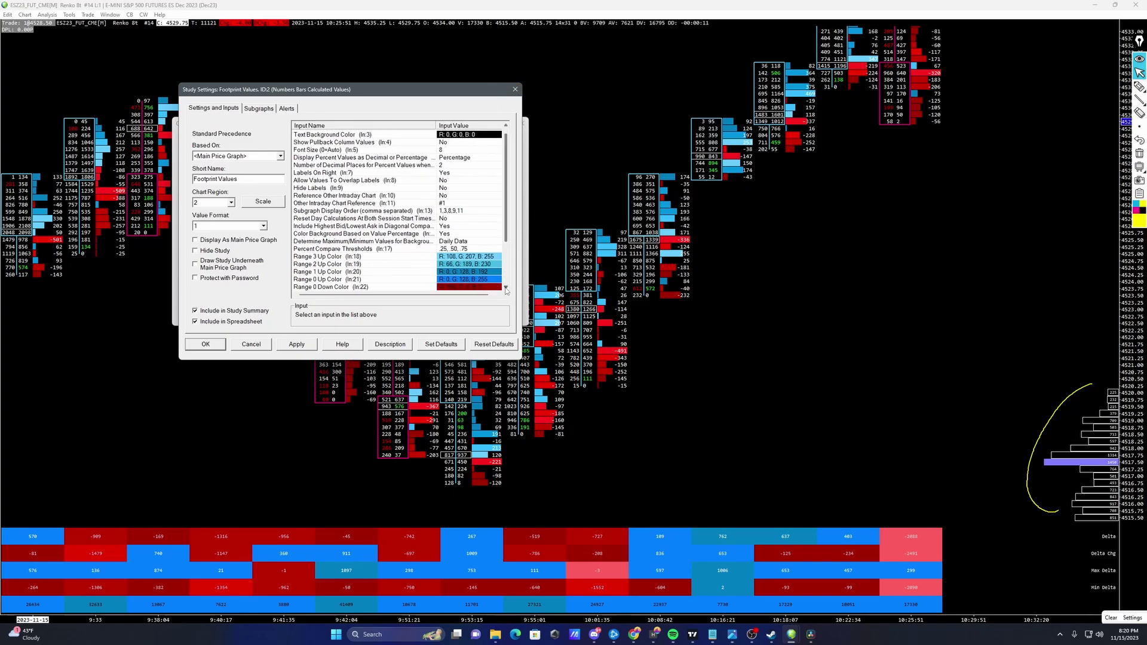
left_click(507, 288)
left_click(506, 288)
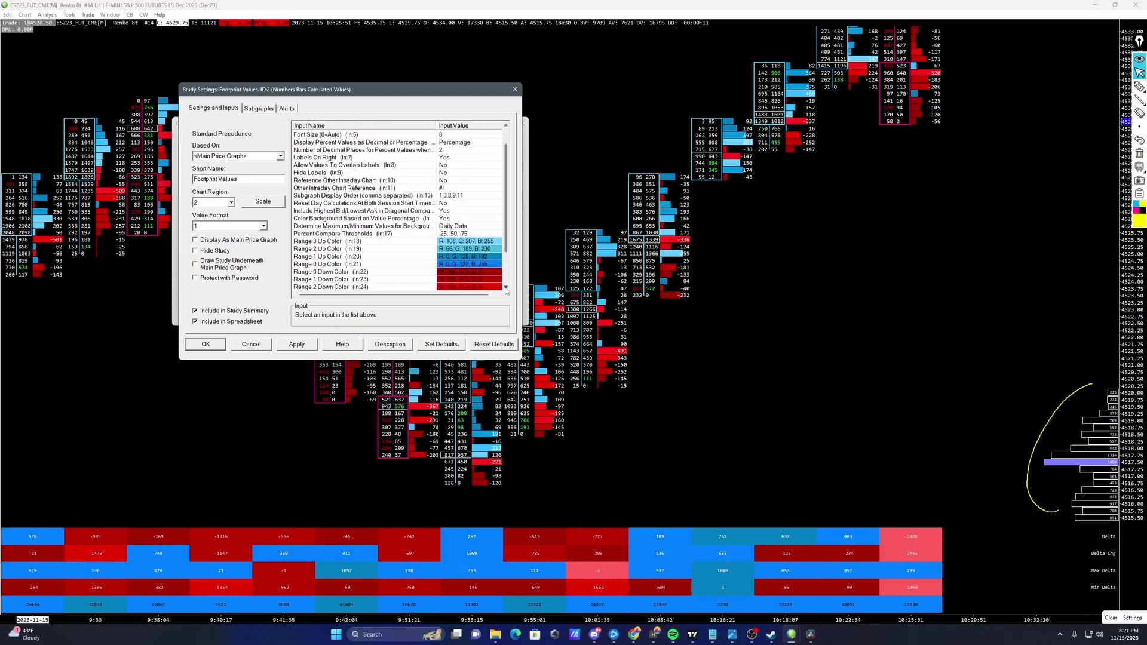
left_click(506, 288)
left_click(507, 288)
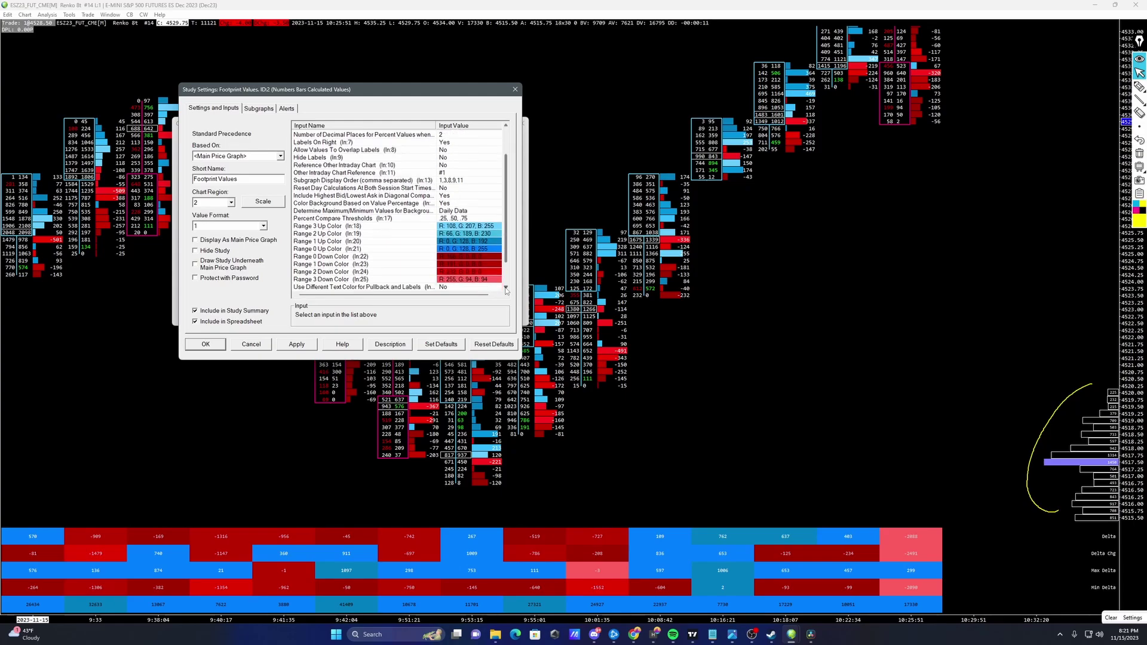
left_click(506, 288)
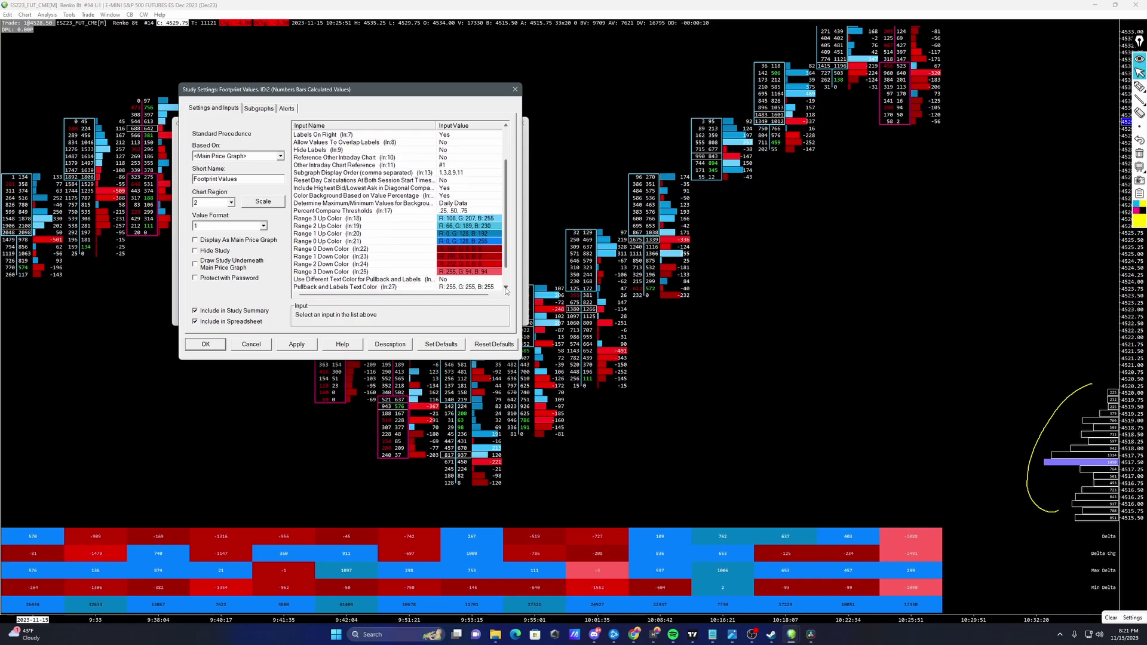
left_click(506, 288)
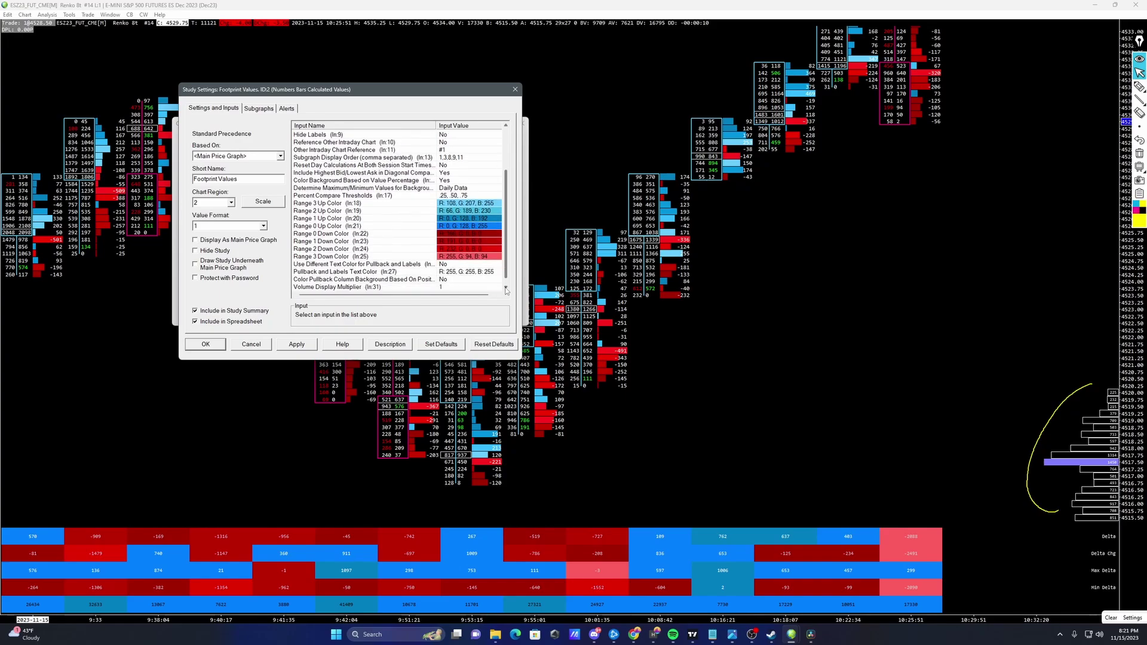
left_click(506, 288)
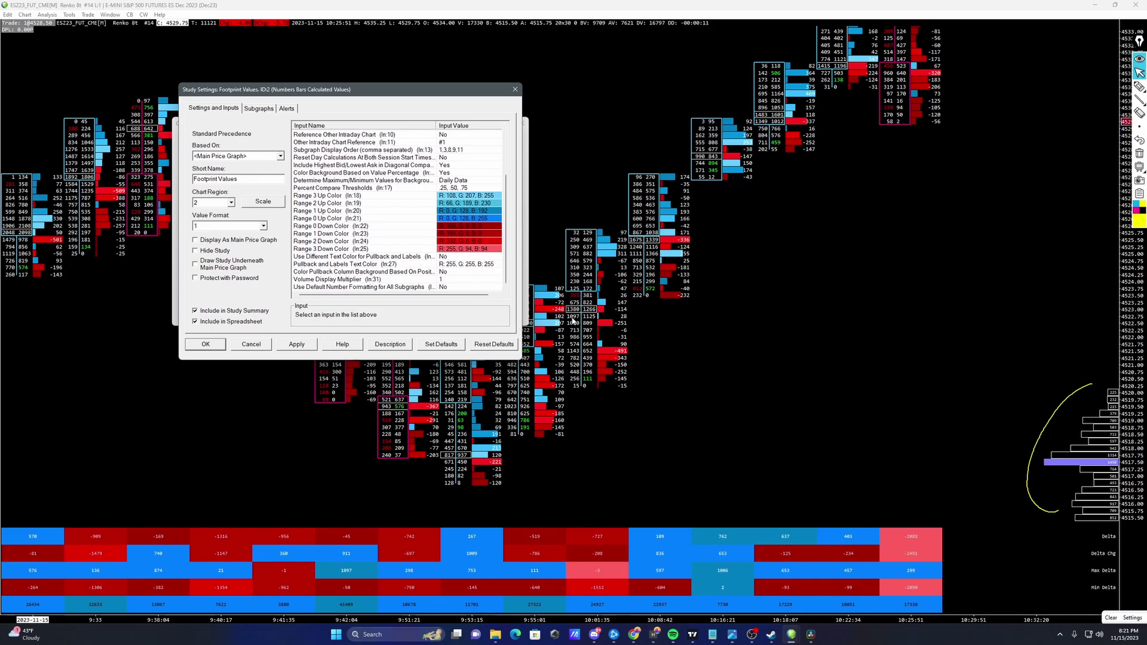
left_click(515, 89)
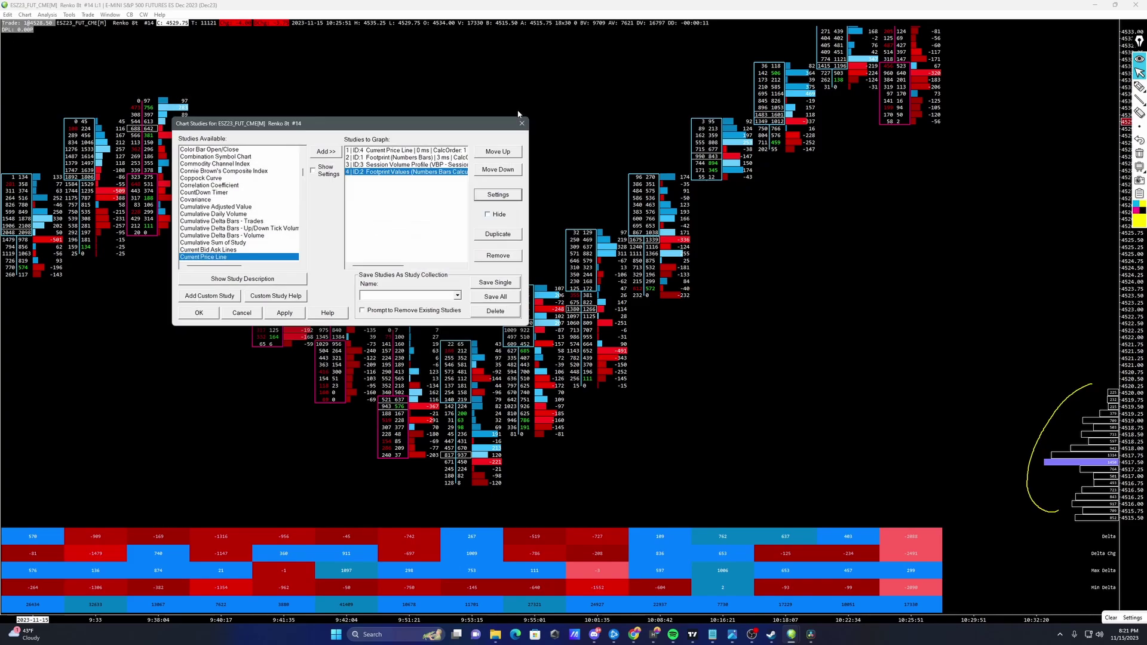
left_click(218, 315)
- Open Chart Settings and annotate the symbol settings and the 0.25 tick size
right_click(524, 220)
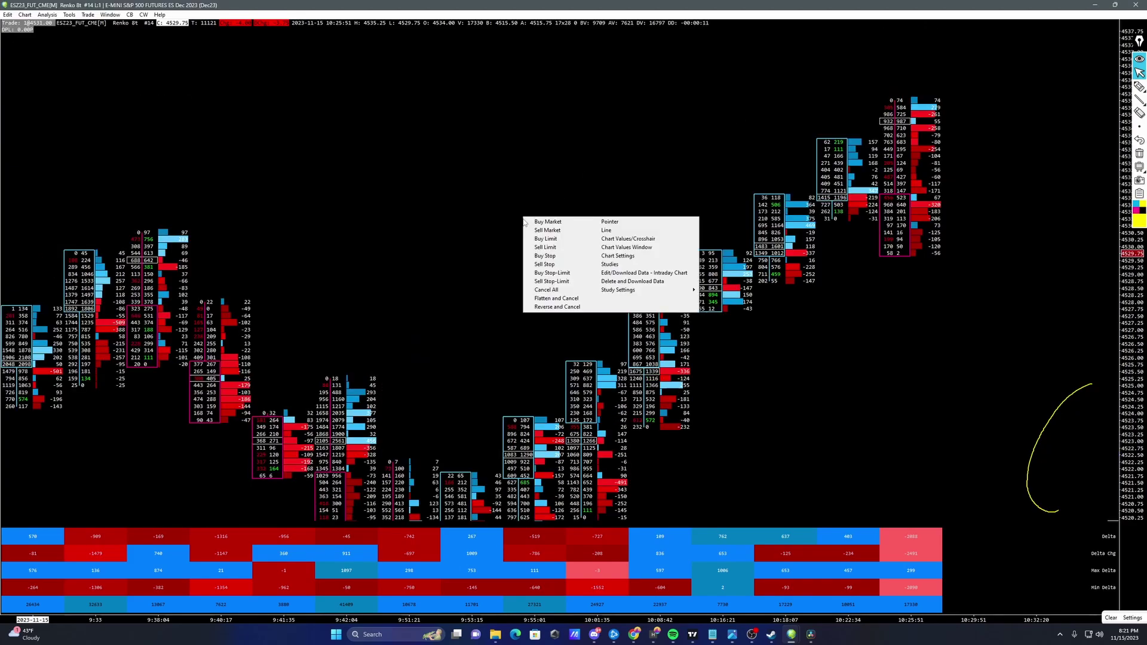
left_click(619, 257)
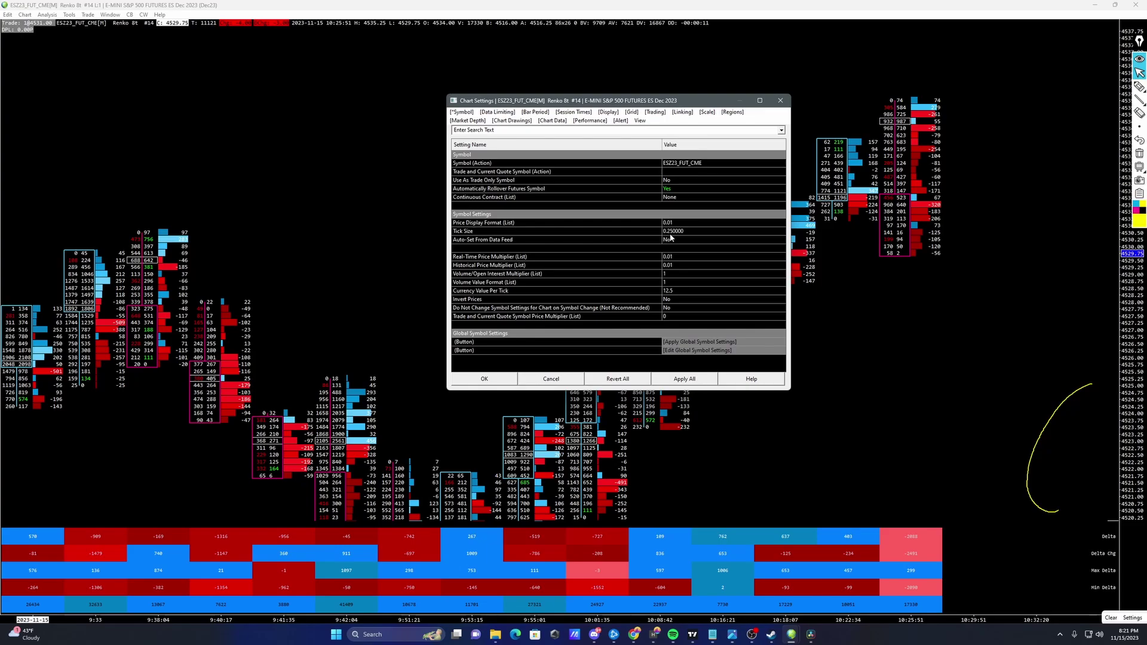
left_click(1140, 87)
left_click_drag(955, 115, 964, 114)
left_click_drag(948, 105, 960, 97)
mouse_move(966, 162)
left_mouse_down()
mouse_move(1038, 180)
mouse_move(1049, 149)
left_mouse_up()
left_click(981, 181)
- Erase the annotations and show Data Limiting, loading 300 days of intraday data
left_click(1139, 154)
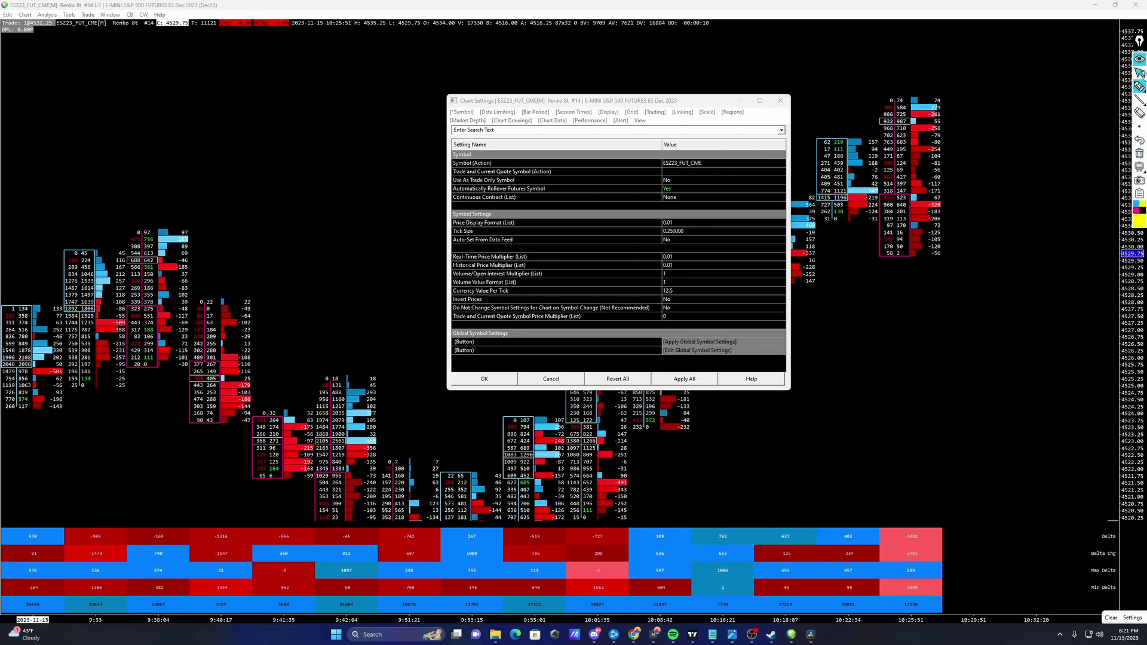
left_click(1140, 72)
left_click(496, 115)
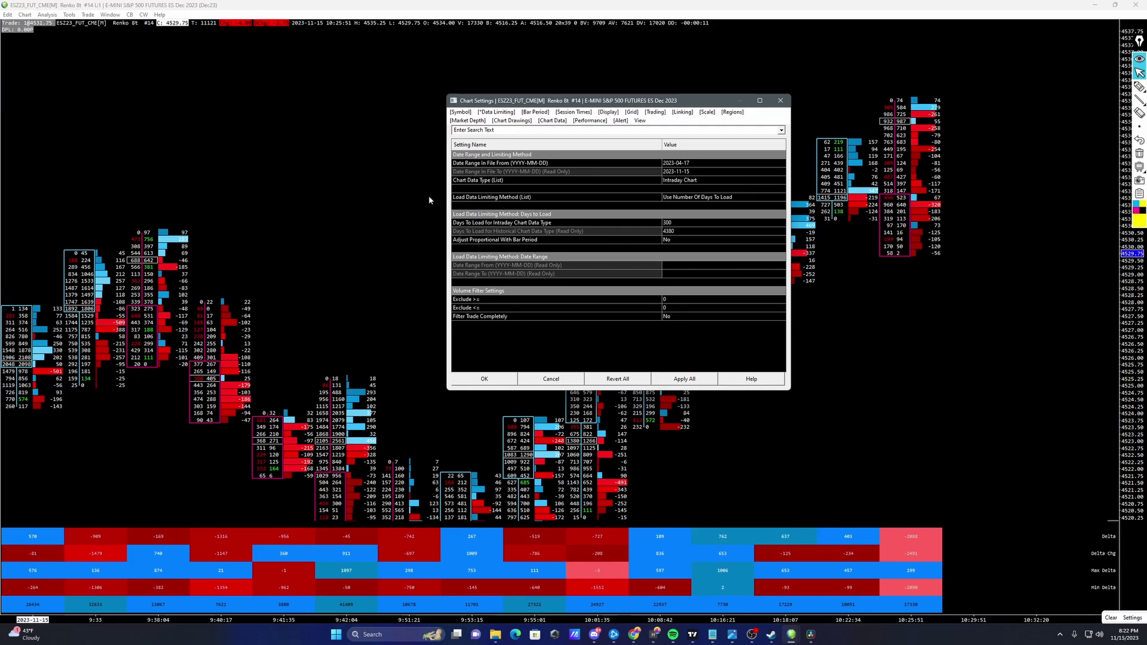
- Draw a yellow annotation arrow toward the chart title, then erase it
left_click(1141, 87)
left_click_drag(577, 90, 194, 140)
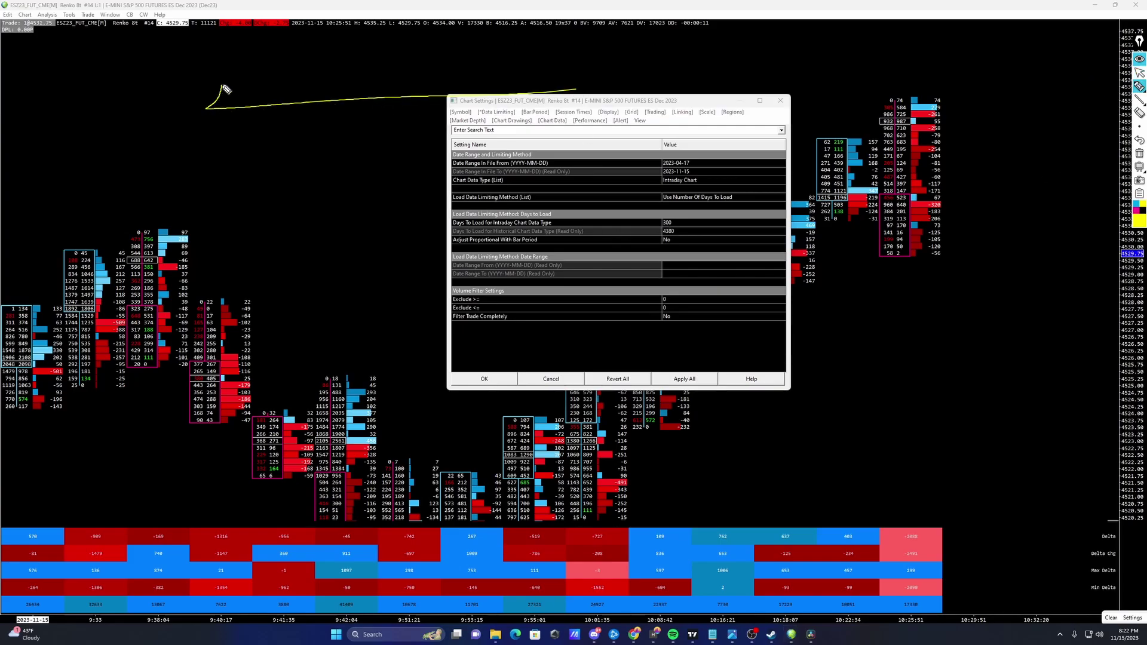
left_click(1141, 141)
left_click(1141, 72)
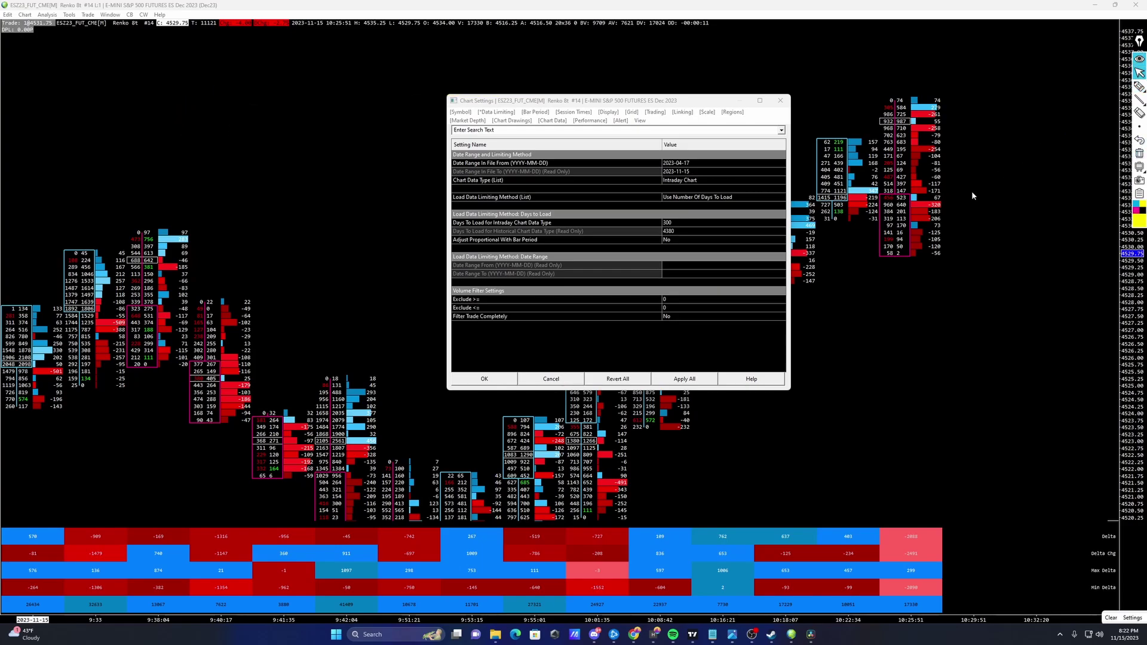
- Show the Bar Period tab and mark the 8-tick Renko Bar setting, then clear the mark
left_click(534, 112)
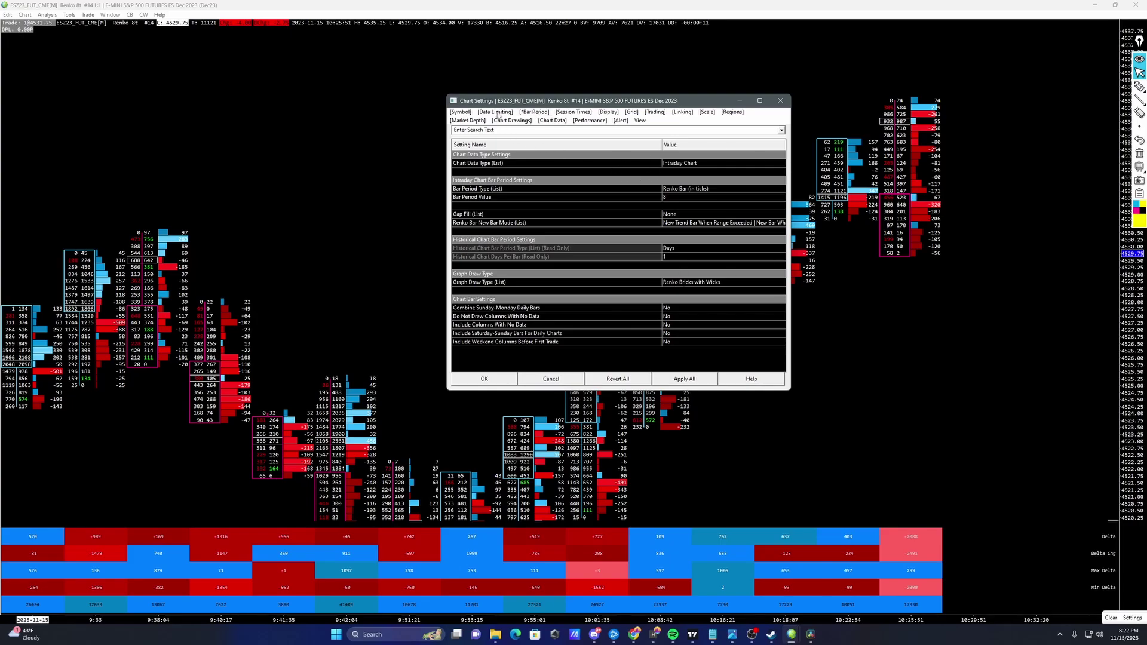
mouse_move(1139, 87)
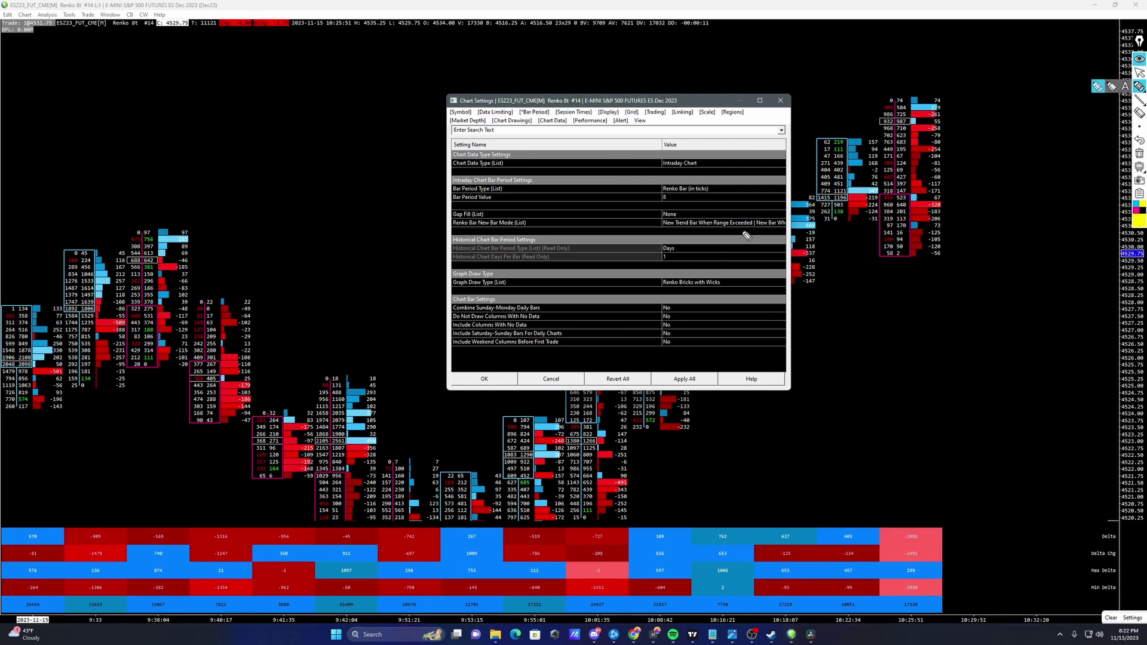
left_click(666, 196)
mouse_move(675, 193)
left_mouse_down()
mouse_move(732, 180)
mouse_move(687, 205)
mouse_move(670, 193)
left_mouse_up()
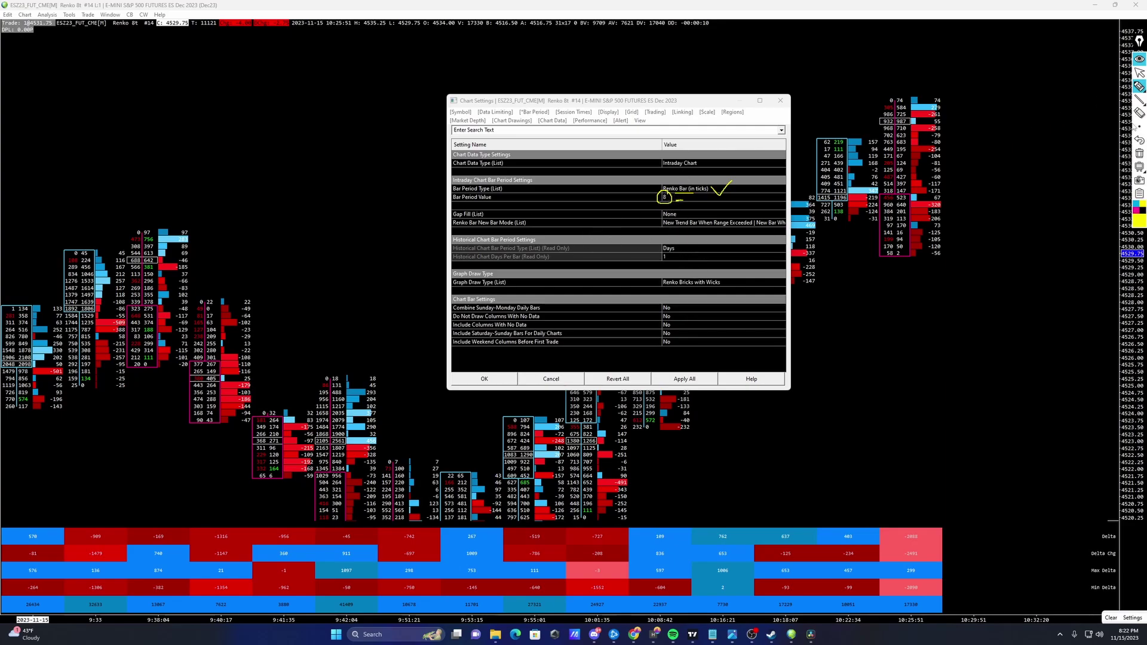
left_click(1140, 153)
left_click(1140, 72)
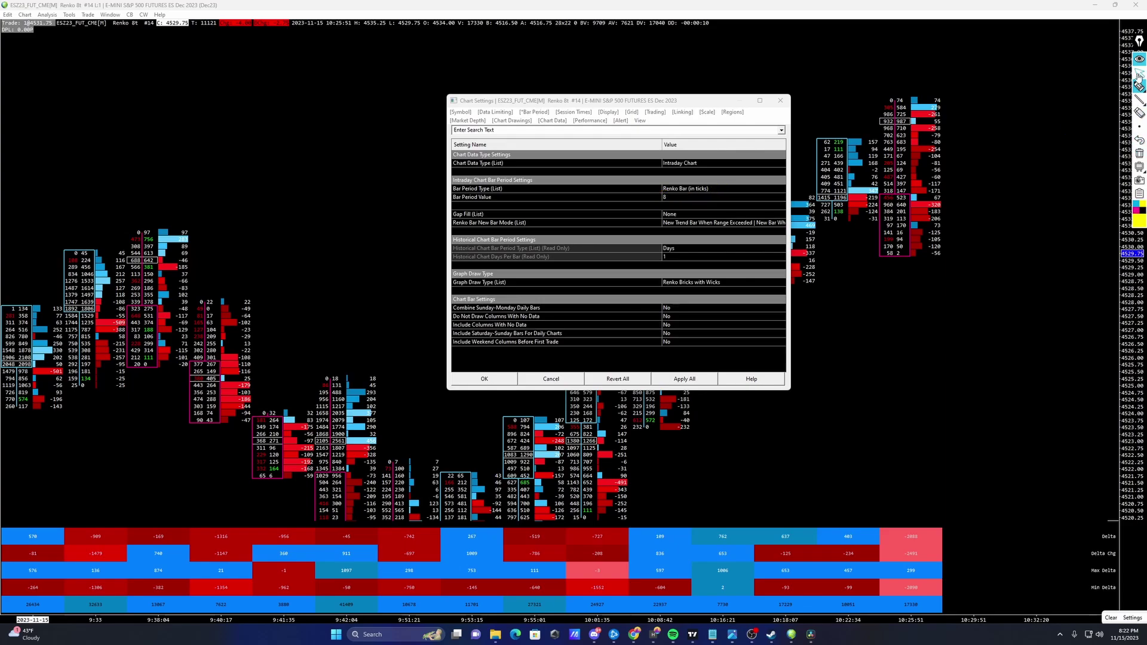
- Show the Session Times tab and highlight the New York (-5 EST/-4 EDT) time zone, then erase the marks
left_click(572, 111)
left_click(1140, 86)
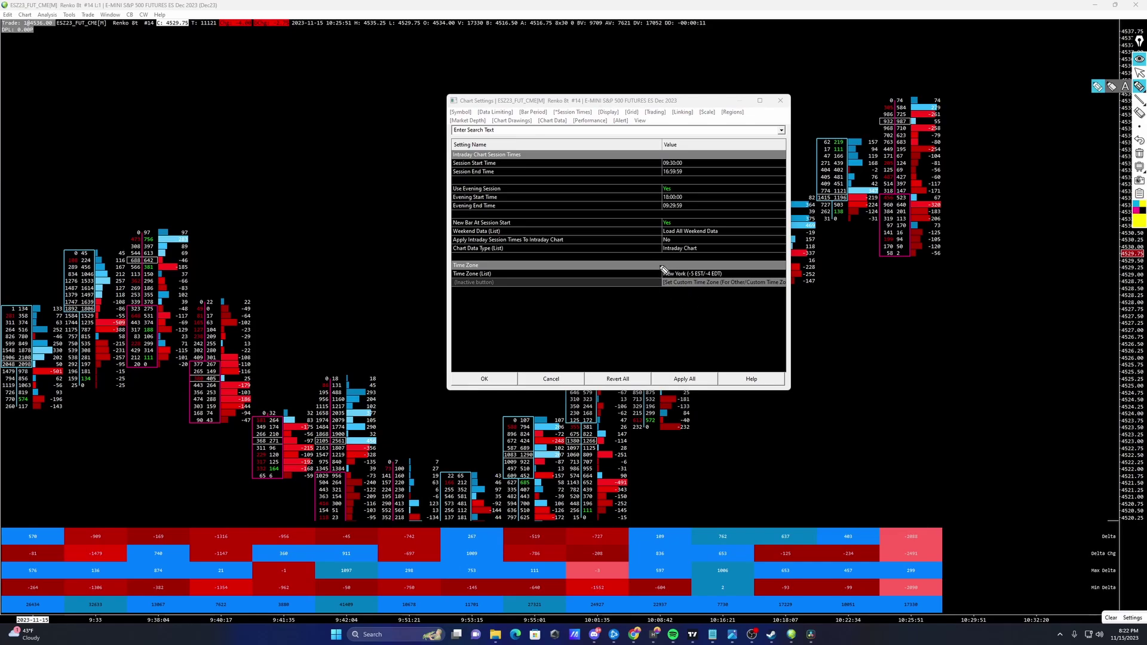
mouse_move(662, 266)
left_mouse_down()
mouse_move(661, 285)
mouse_move(717, 283)
left_mouse_up()
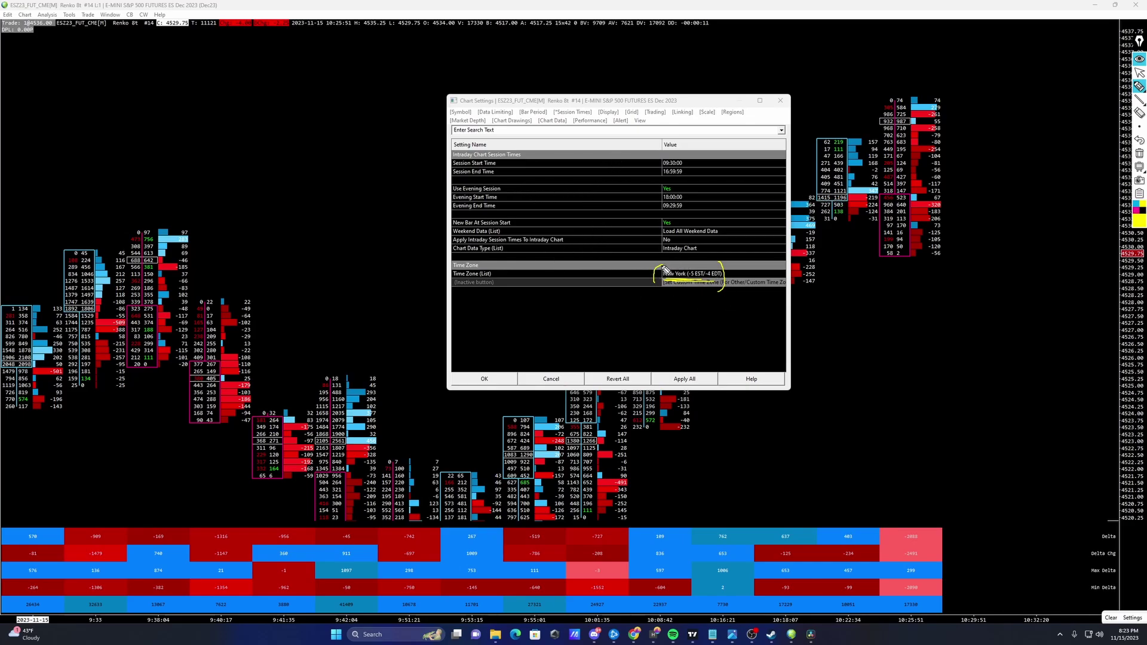
mouse_move(665, 269)
left_mouse_down()
mouse_move(722, 282)
mouse_move(721, 294)
mouse_move(683, 287)
left_mouse_up()
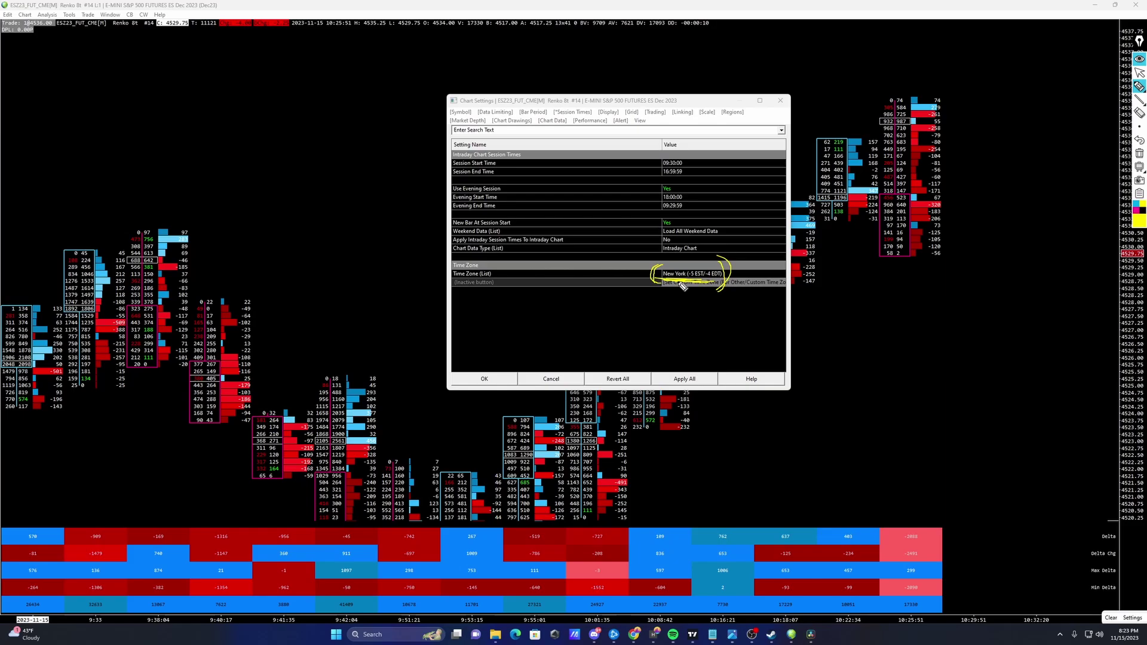
left_click(1140, 153)
left_click(1140, 72)
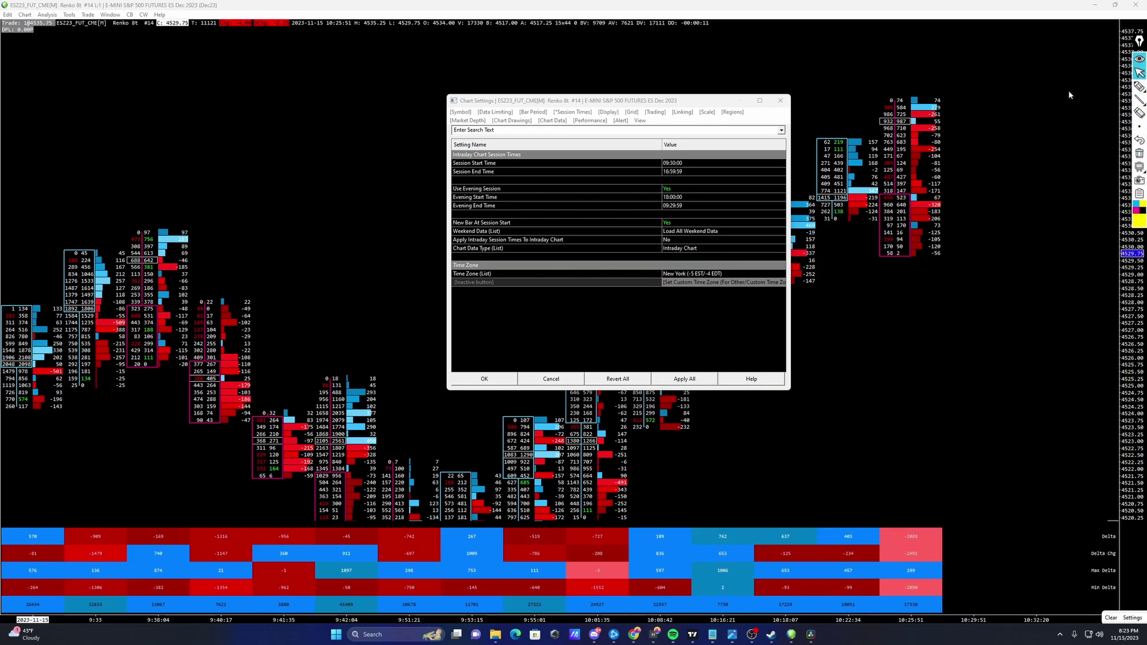
- Close Chart Settings and bring up the chart's Graphics Settings window
left_click(780, 103)
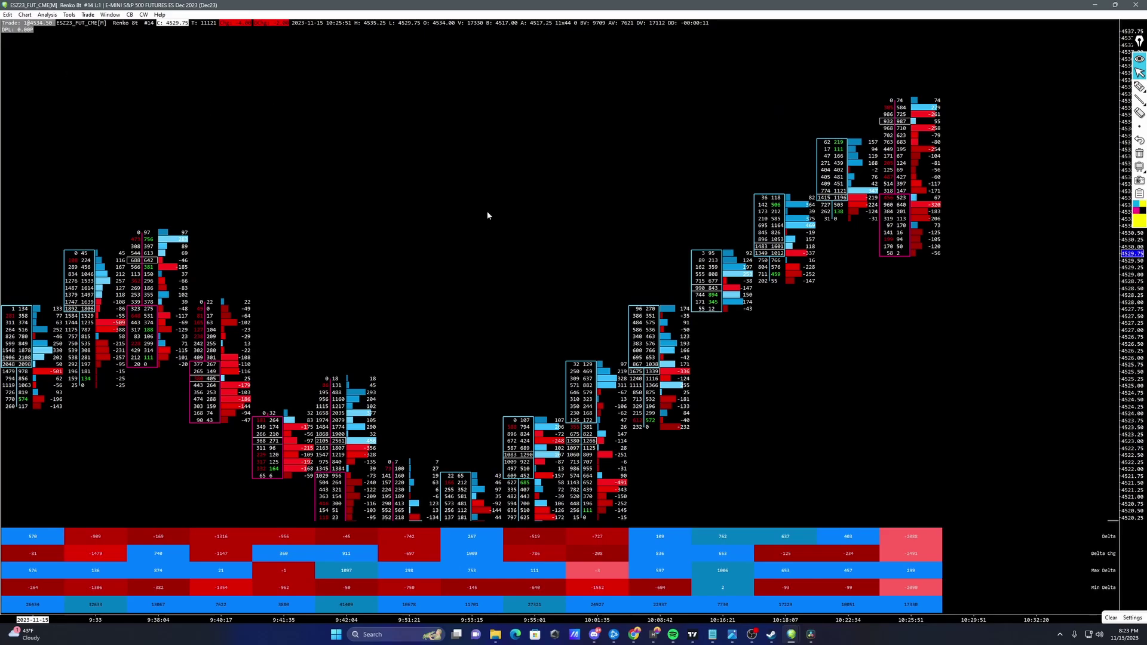
left_click(25, 15)
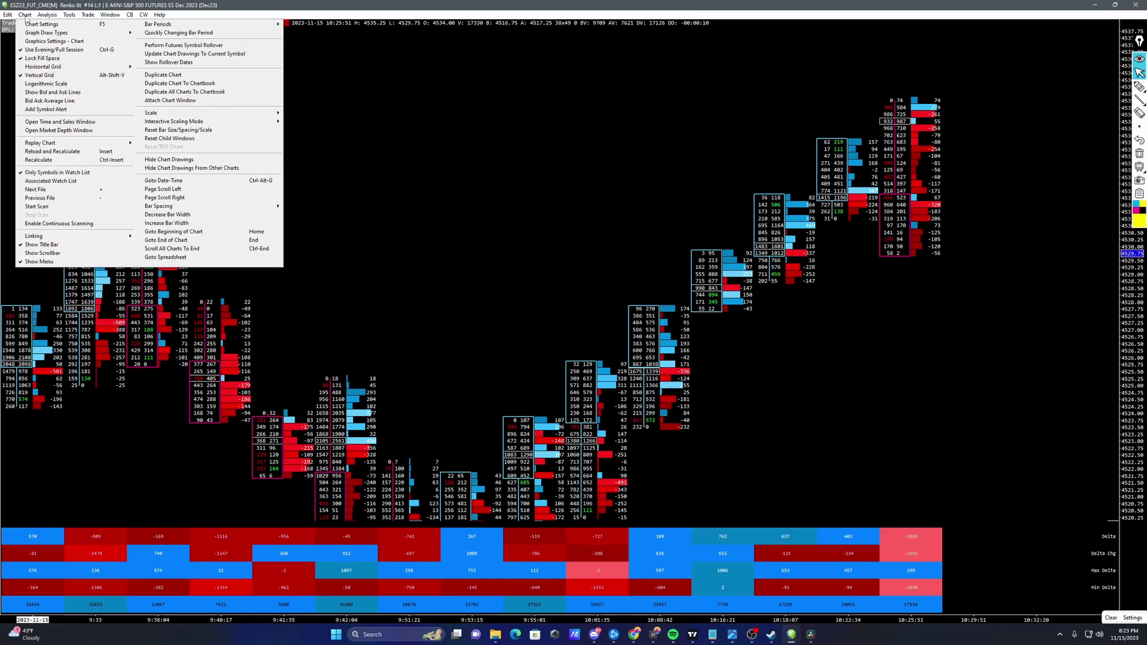
left_click(54, 42)
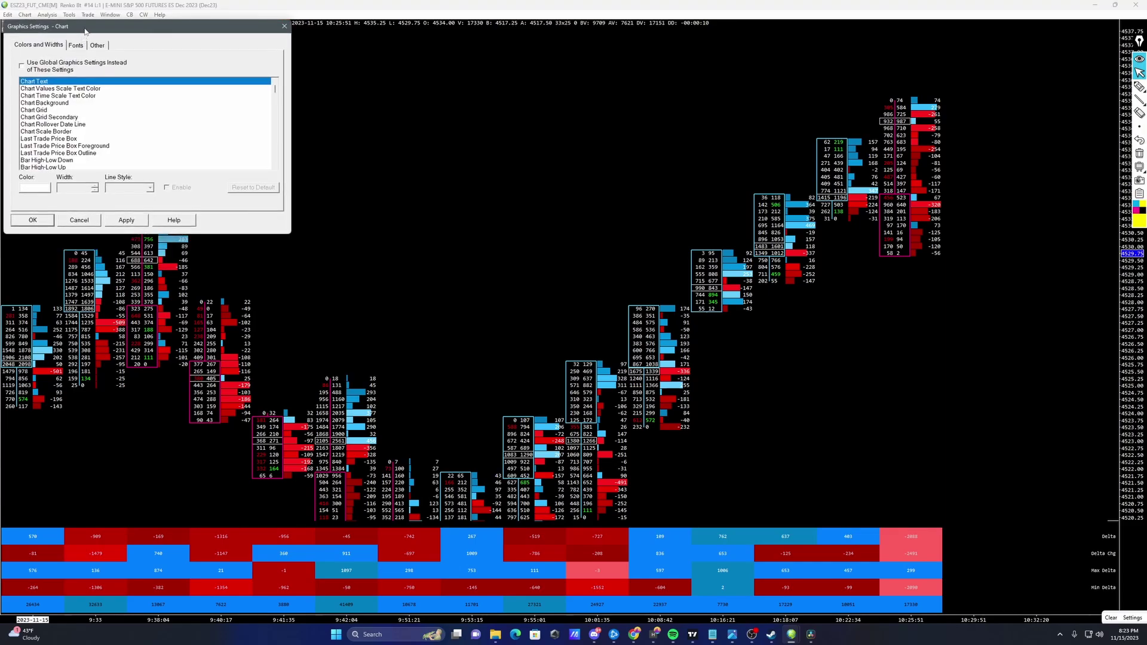
left_click_drag(86, 31, 355, 79)
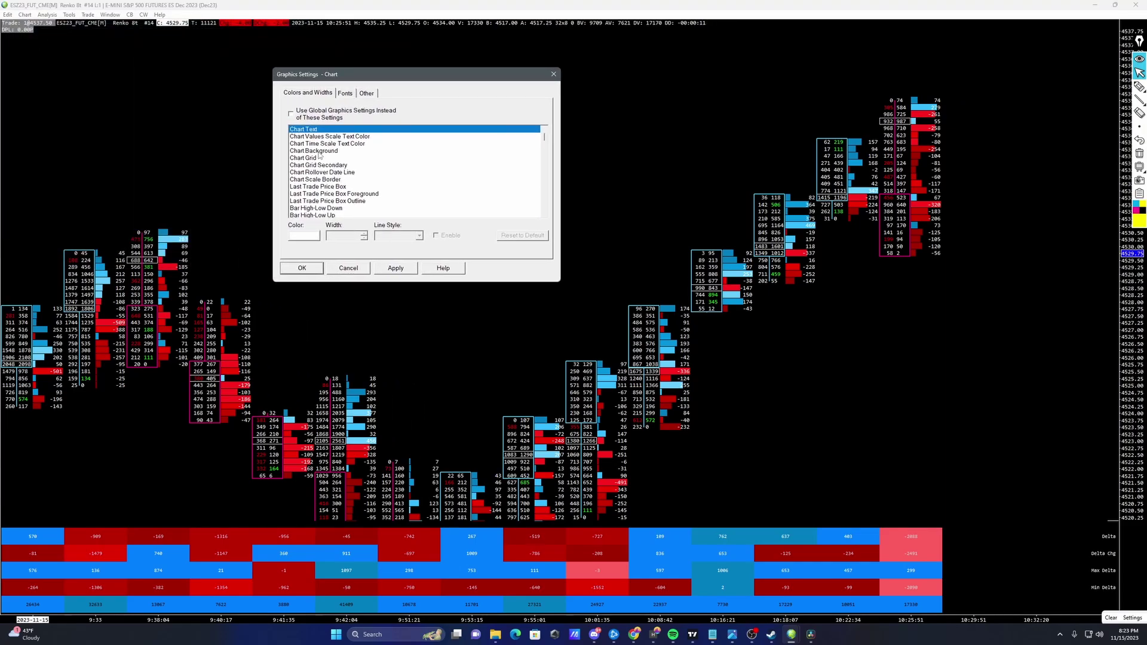
- Circle the black Chart Background colour, erase the mark, and close Graphics Settings
left_click(320, 152)
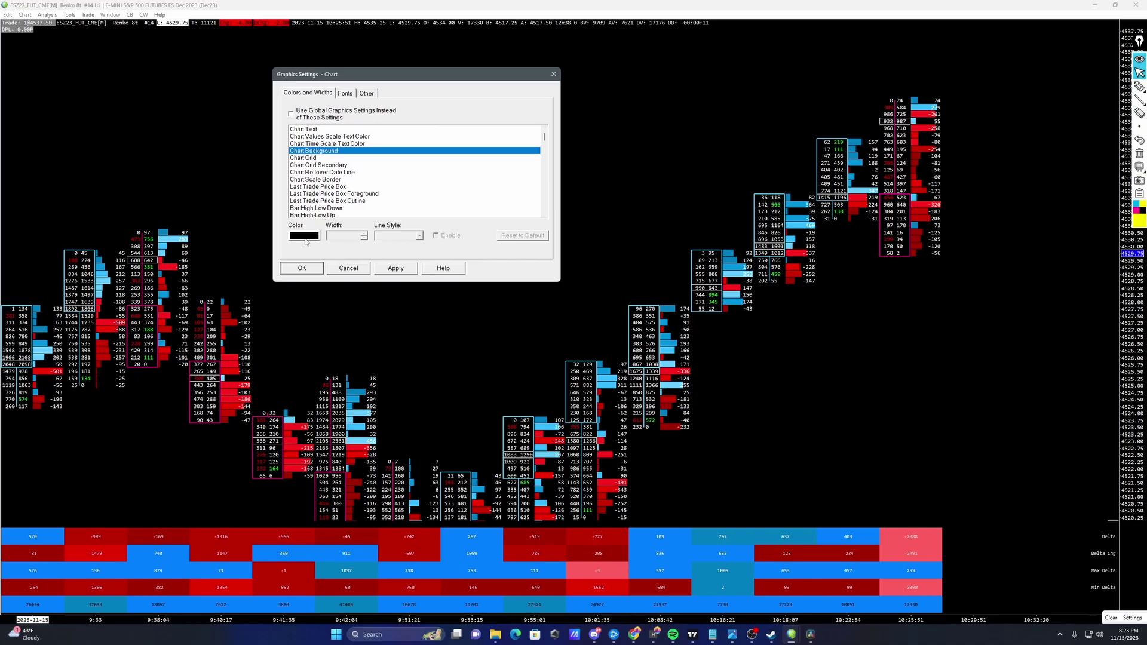
left_click(292, 113)
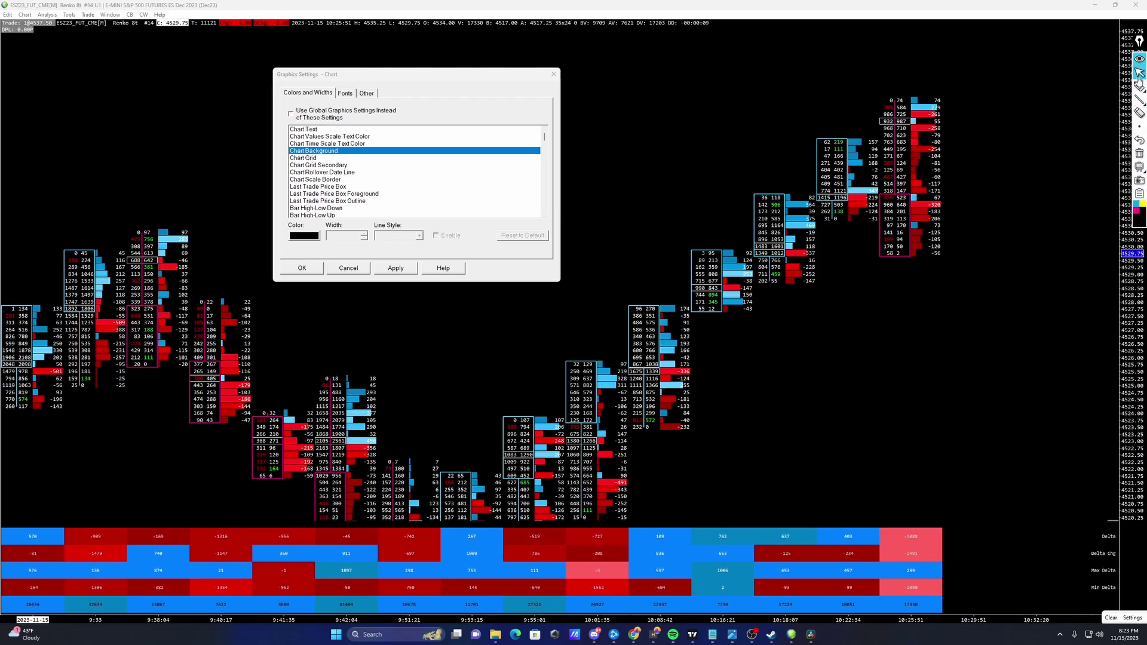
mouse_move(1139, 86)
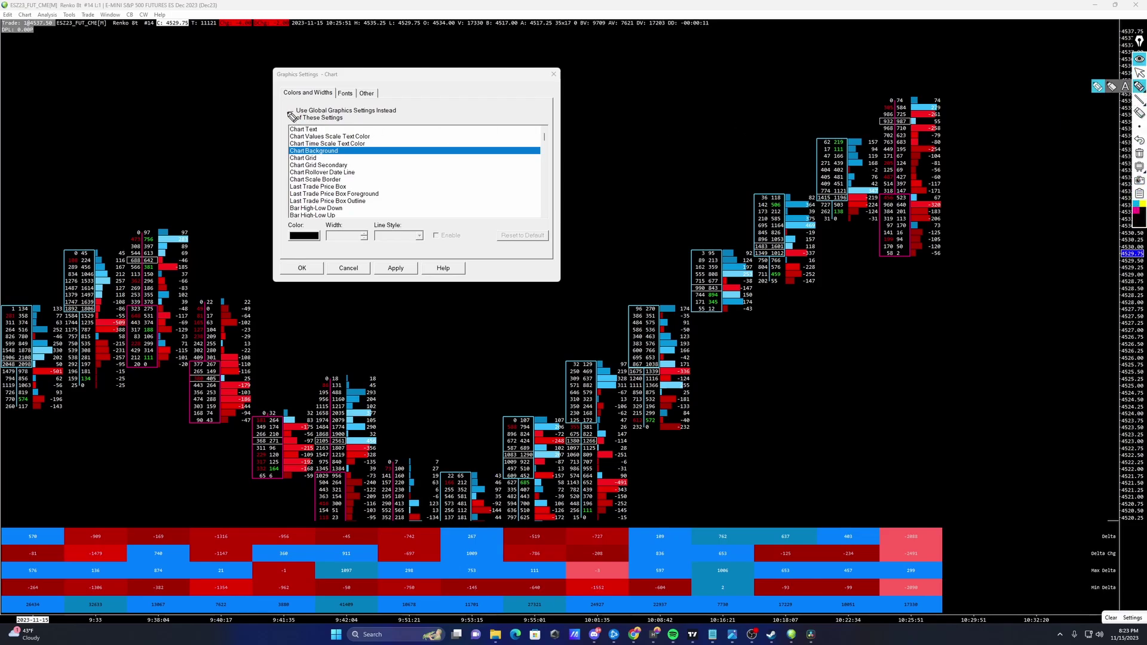
left_click_drag(296, 157, 330, 162)
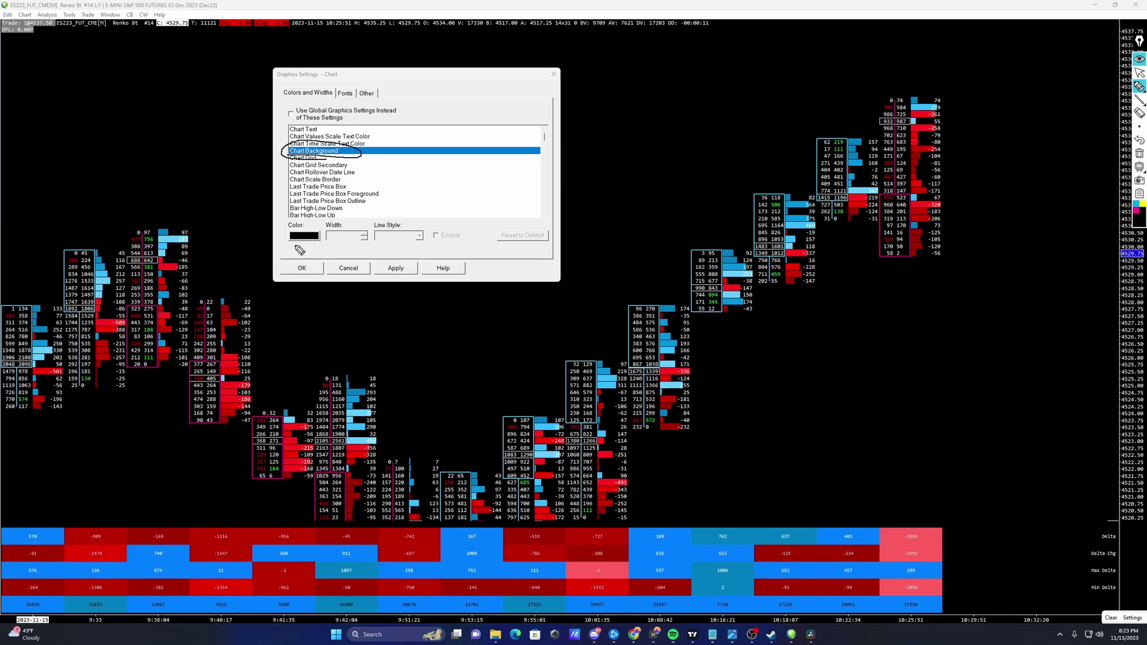
left_click(1139, 157)
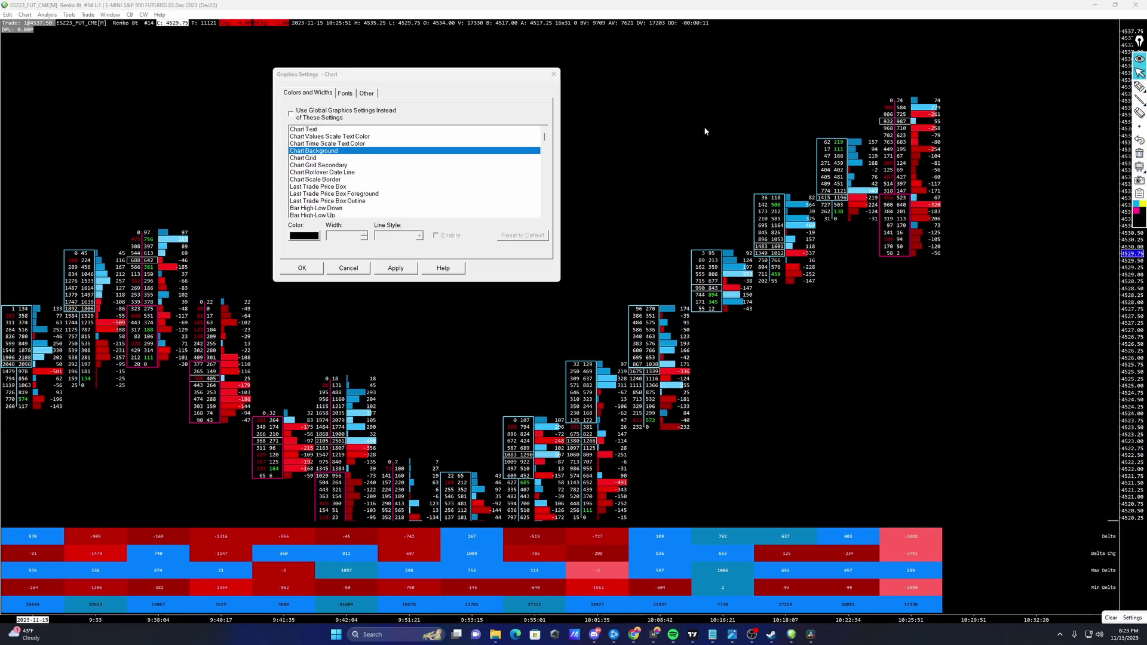
left_click(554, 75)
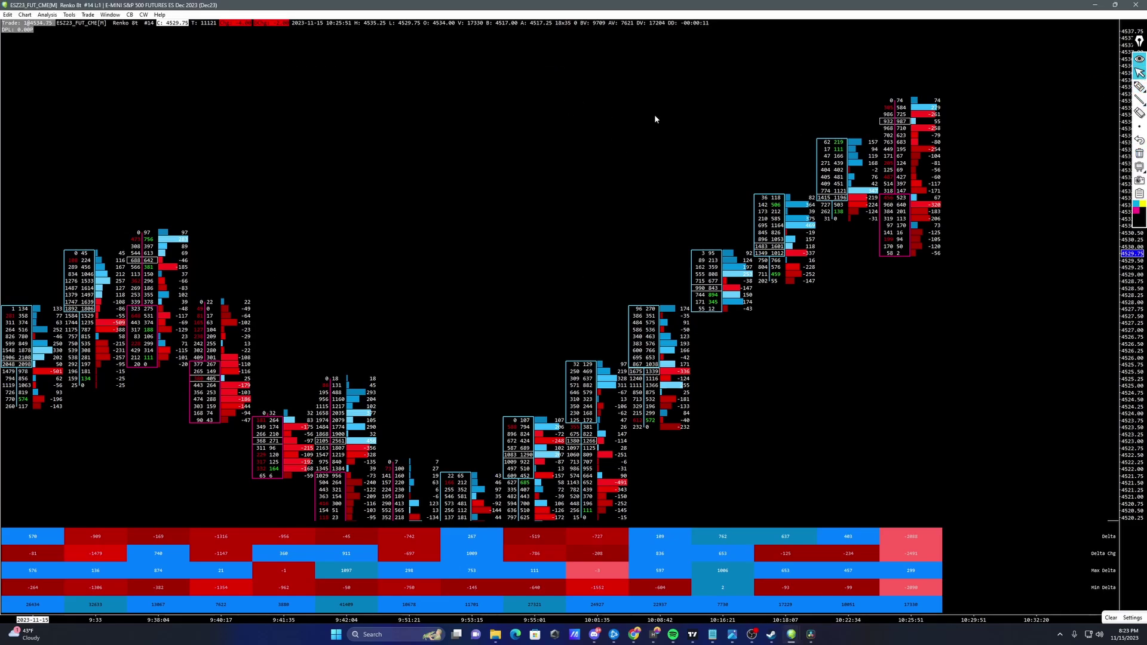
left_click(1140, 87)
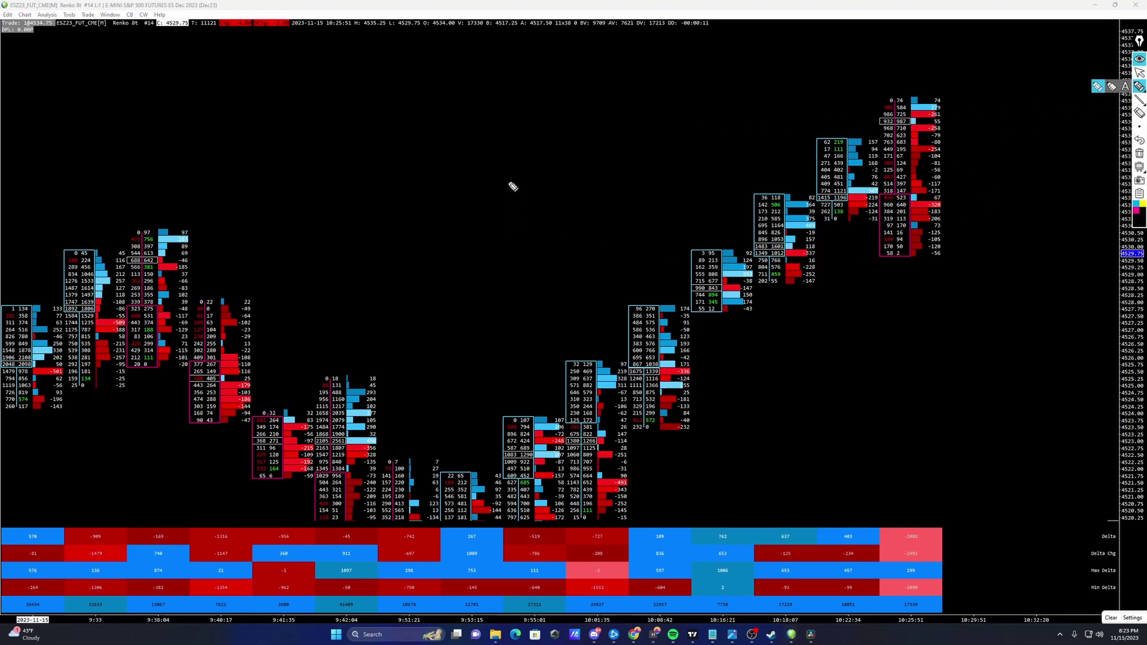
left_click(1142, 205)
left_click(1140, 86)
mouse_move(348, 108)
left_mouse_down()
mouse_move(385, 127)
mouse_move(427, 96)
left_mouse_up()
left_click_drag(412, 110, 483, 124)
left_click_drag(382, 162, 391, 216)
left_click_drag(331, 163, 347, 202)
left_click_drag(445, 163, 447, 193)
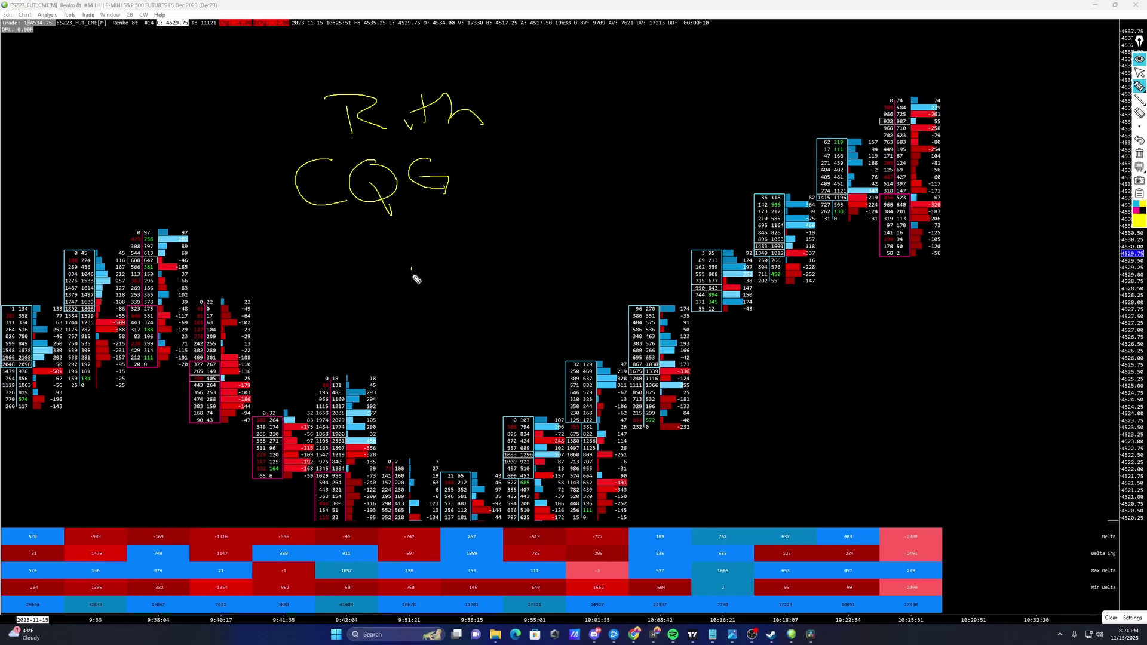
left_click_drag(379, 277, 426, 259)
mouse_move(412, 262)
left_mouse_down()
mouse_move(412, 298)
mouse_move(469, 288)
left_mouse_up()
mouse_move(473, 260)
left_mouse_down()
mouse_move(475, 295)
mouse_move(489, 279)
left_mouse_up()
left_click_drag(520, 276, 566, 294)
mouse_move(391, 326)
left_mouse_down()
mouse_move(393, 365)
mouse_move(405, 369)
mouse_move(544, 359)
left_mouse_up()
mouse_move(550, 322)
left_mouse_down()
mouse_move(553, 361)
mouse_move(572, 361)
left_mouse_up()
left_click_drag(554, 229, 598, 366)
mouse_move(369, 255)
left_mouse_down()
mouse_move(394, 362)
mouse_move(559, 420)
left_mouse_up()
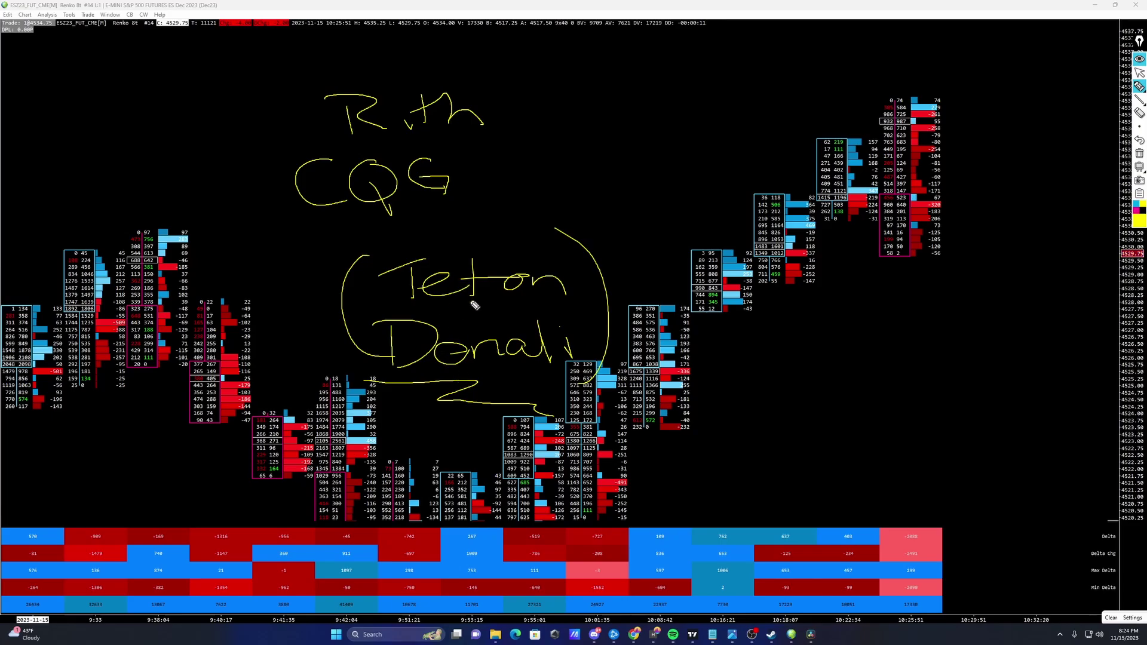
left_click_drag(343, 147, 478, 143)
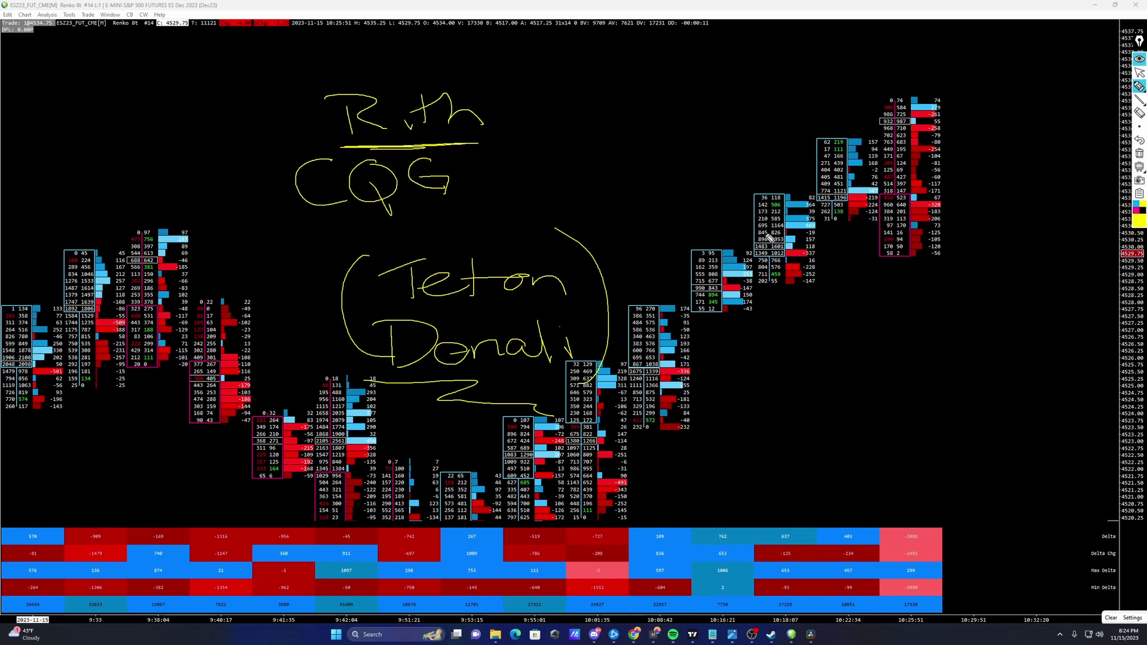
left_click_drag(758, 194, 783, 193)
left_click_drag(784, 235, 777, 306)
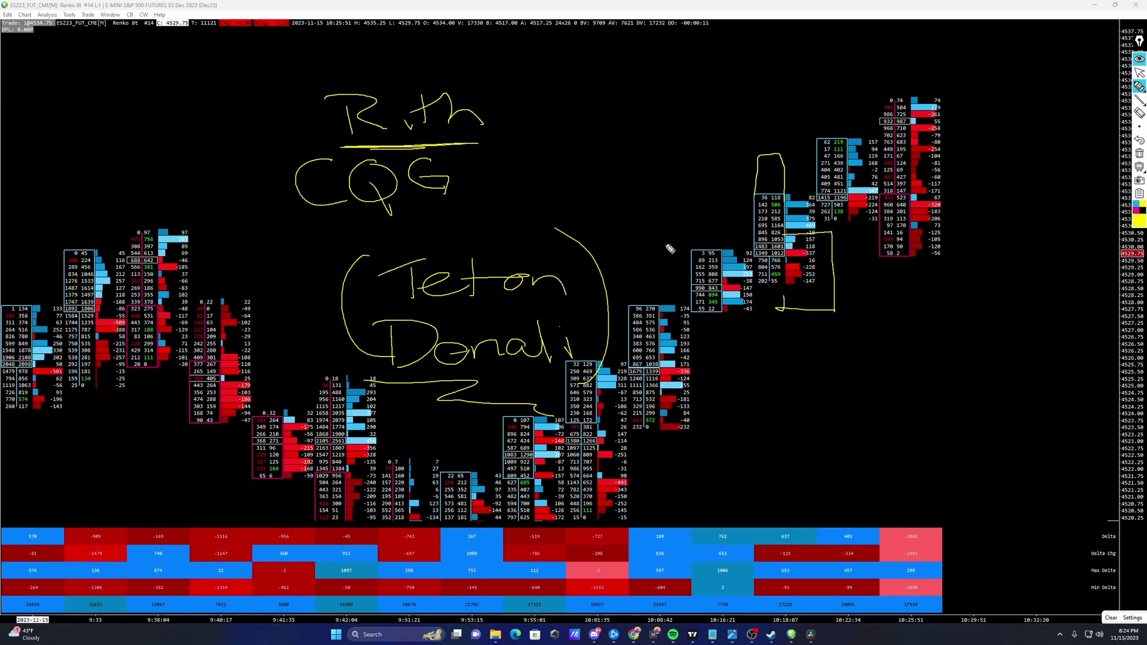
left_click_drag(345, 243, 375, 245)
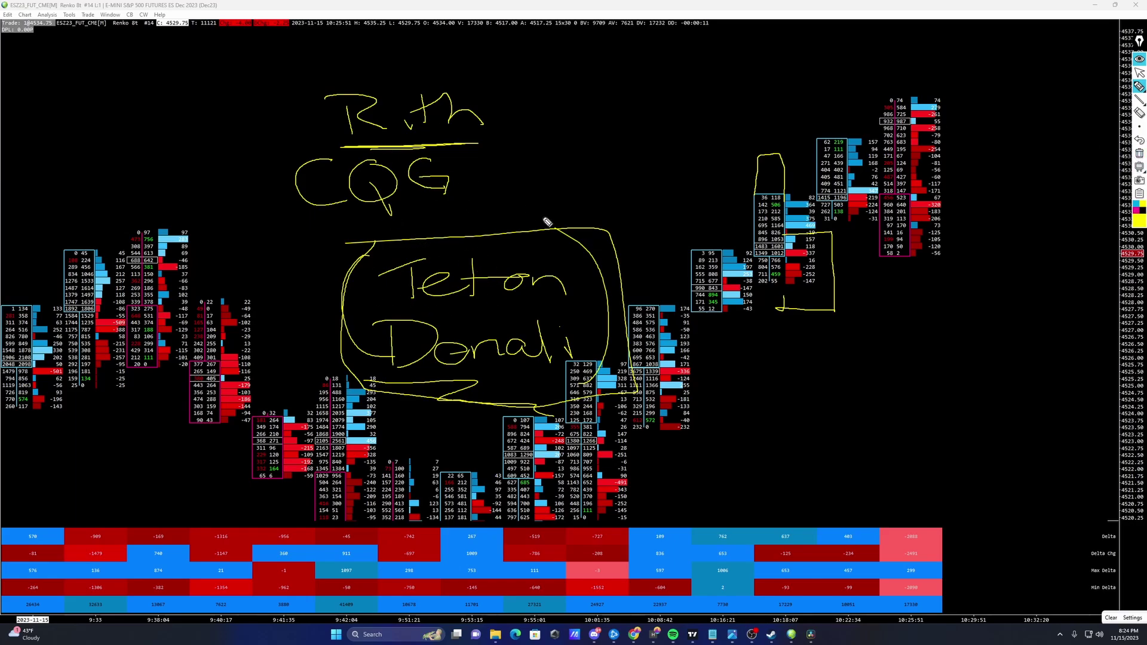
left_click(1140, 159)
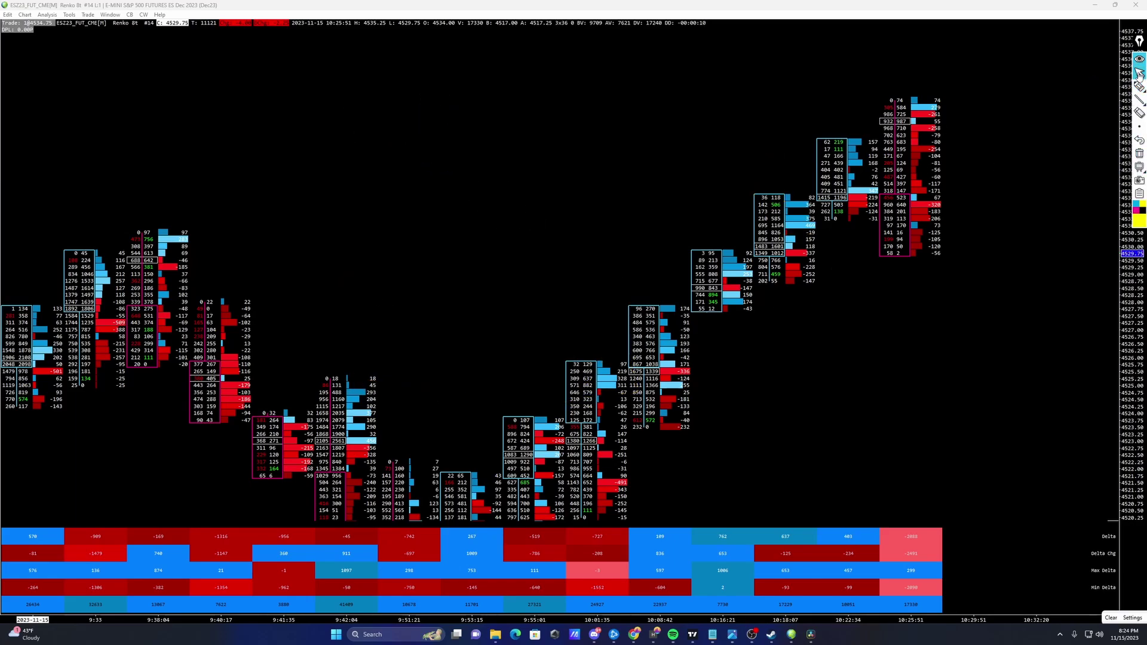